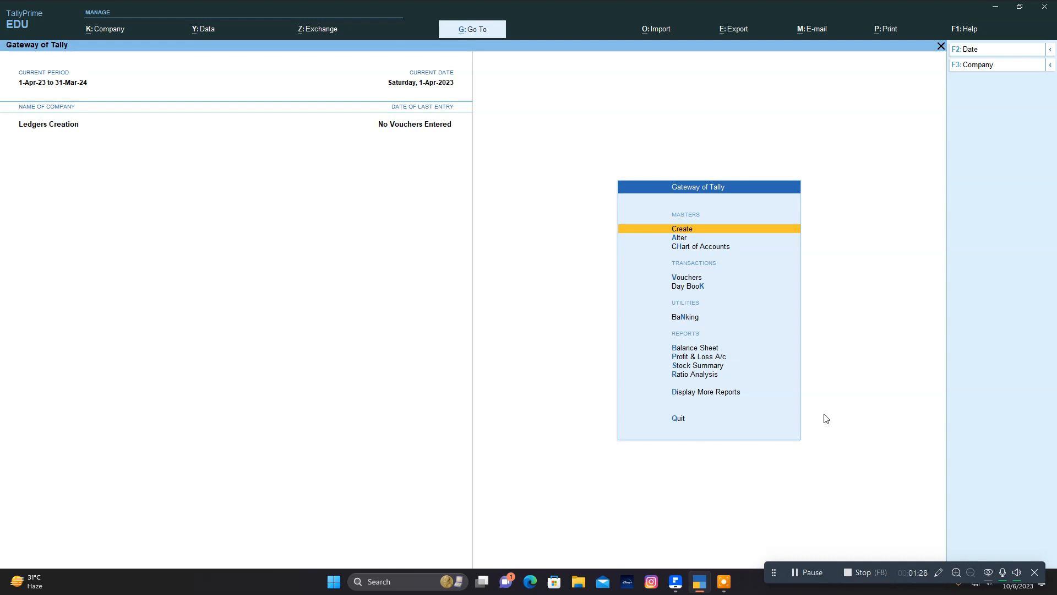
Look through the existing ledgers available for alteration, and return to the main menu
key("Down")
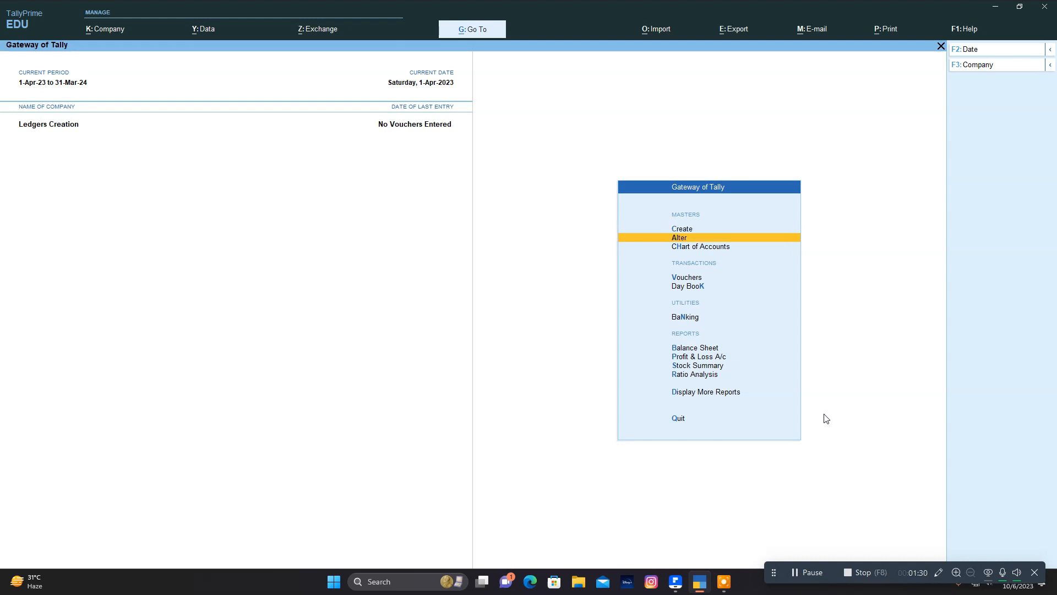
key("Return")
key("Down")
key("Return")
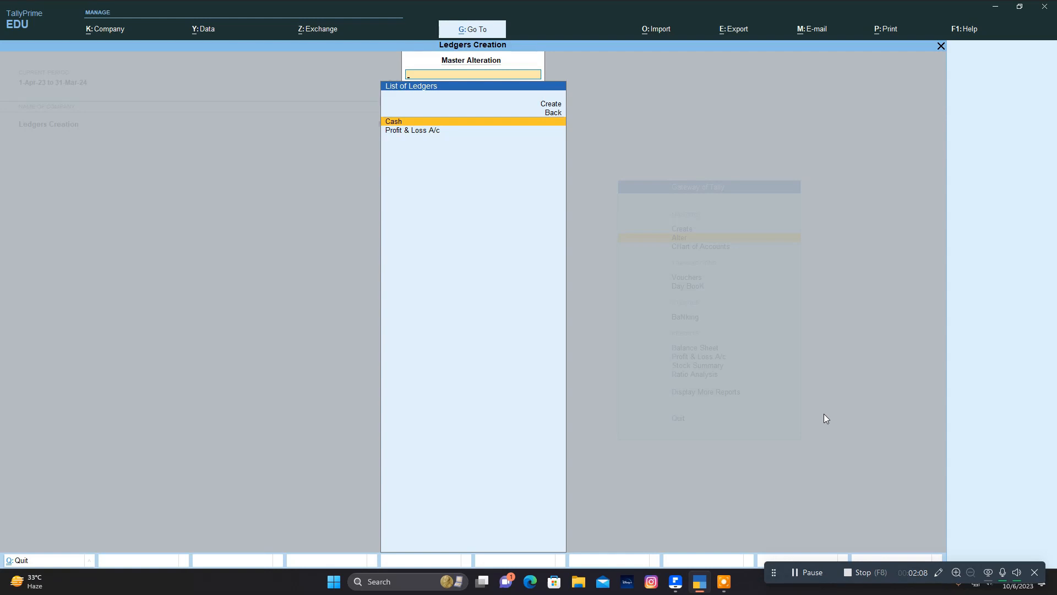
key("Escape")
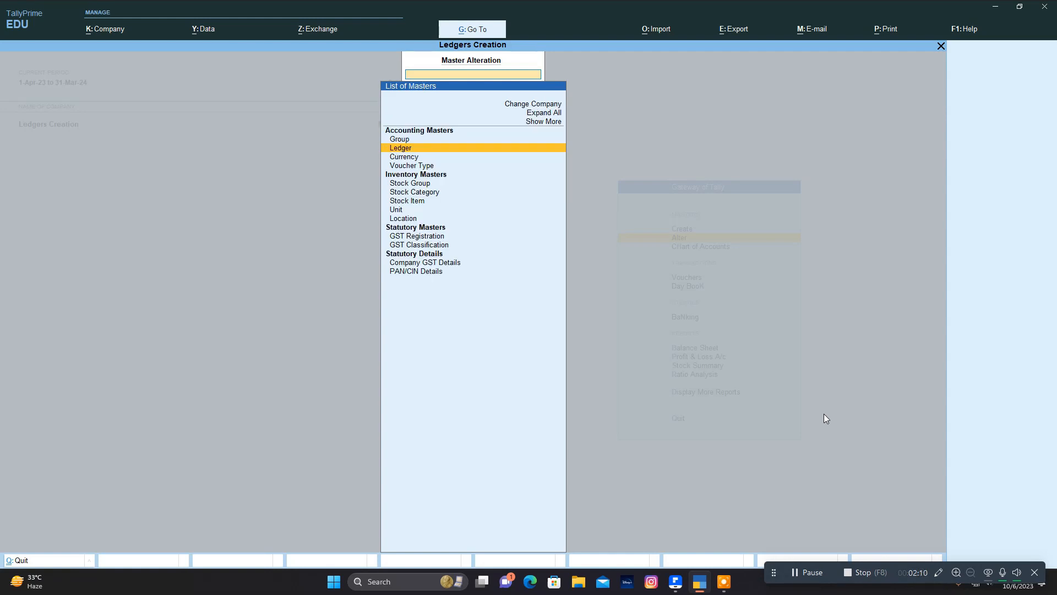
key("Escape")
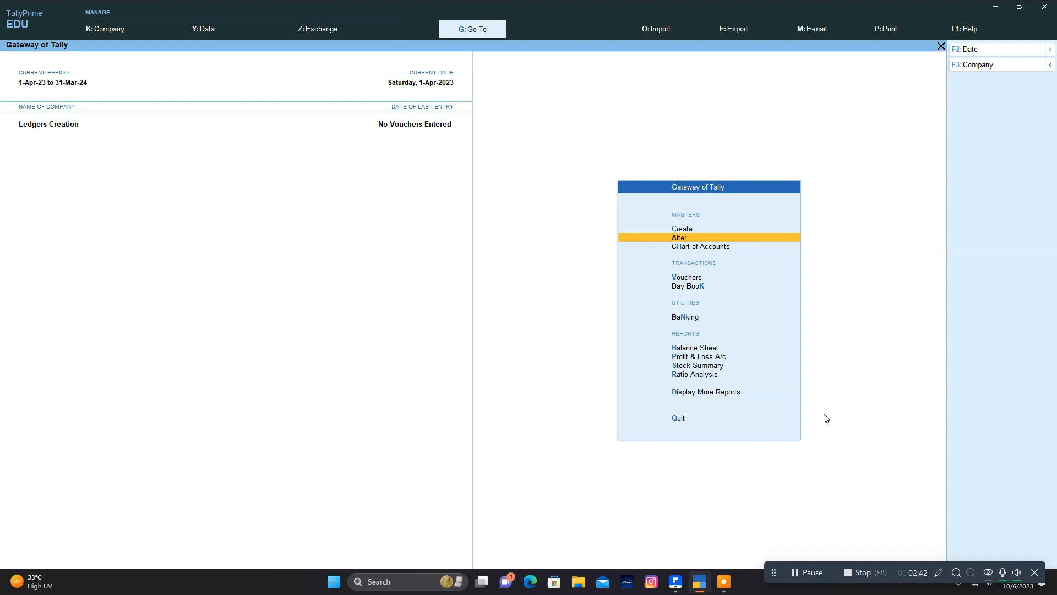
key("Up")
key("Return")
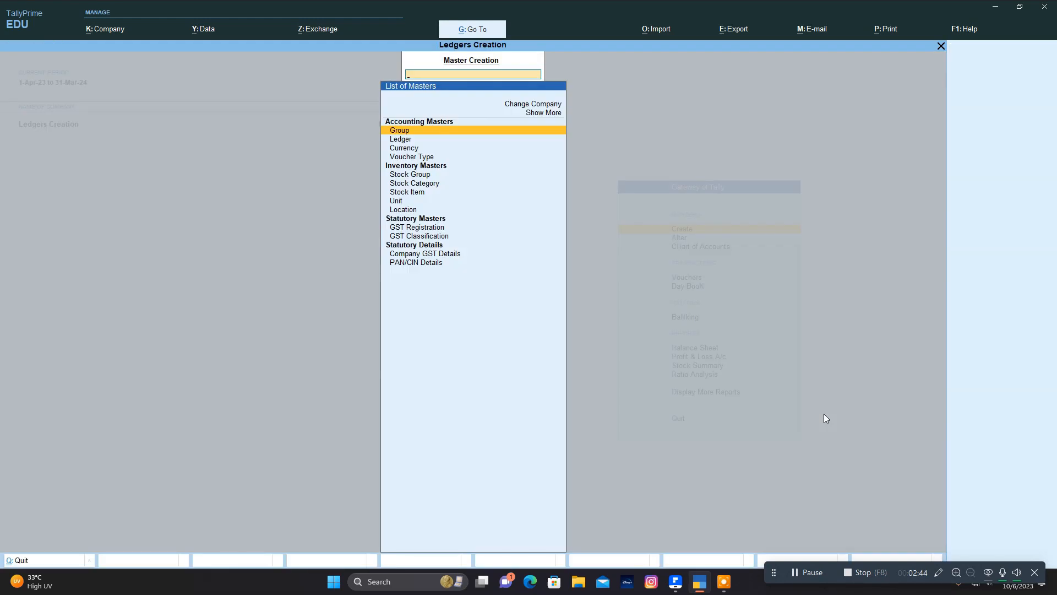
key("Down")
key("Return")
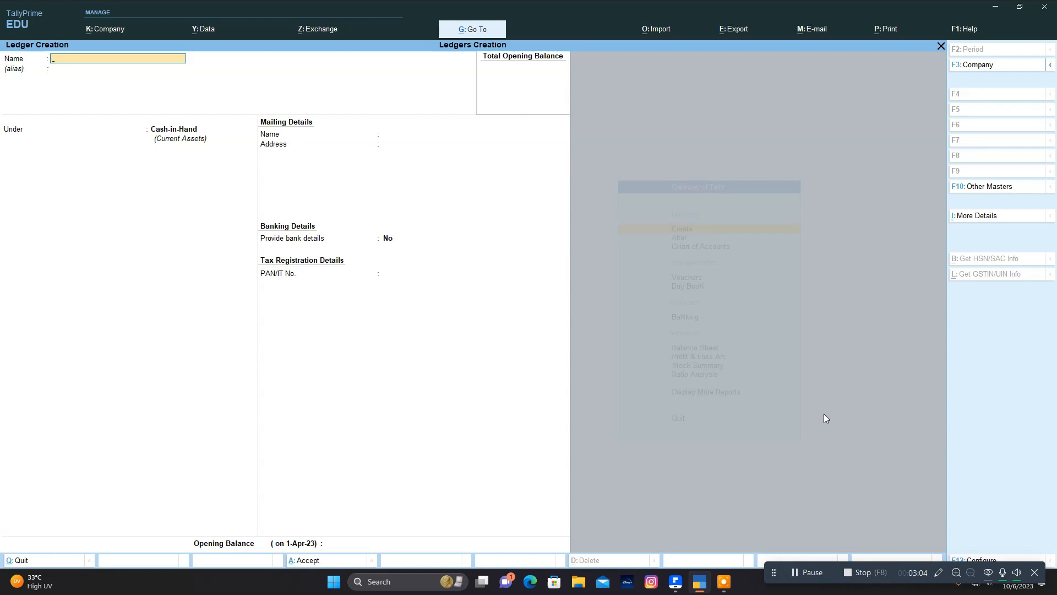
key("Escape")
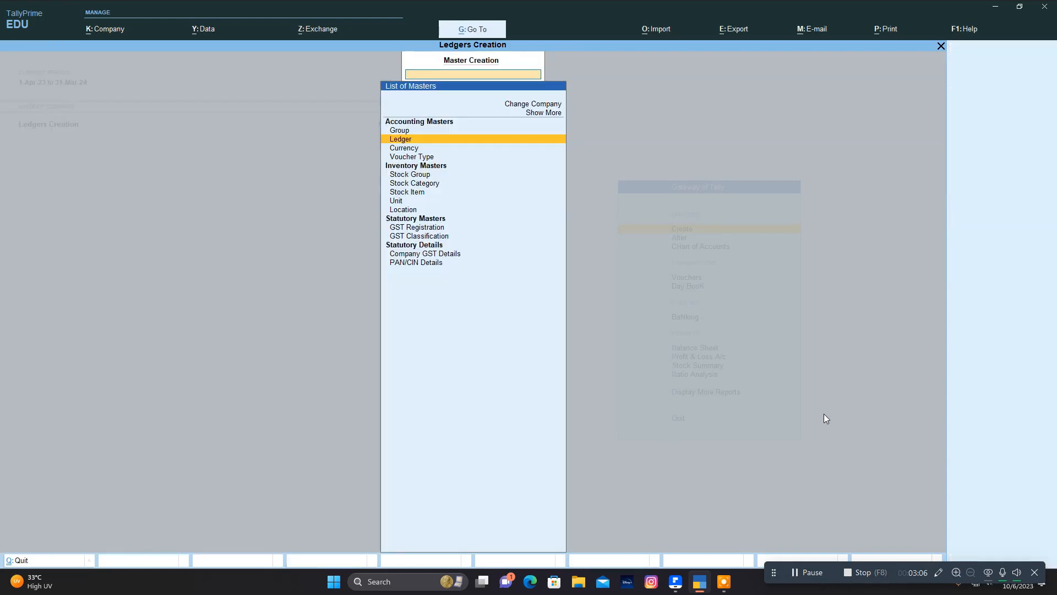
key("Escape")
Open the existing Cash ledger for alteration
key("Down")
key("Return")
key("Down")
key("Return")
key("Return")
Set the Cash ledger's opening balance to 35,353 and save the alteration
key("Return")
key("Return")
key("Return")
key("Return")
key("Return")
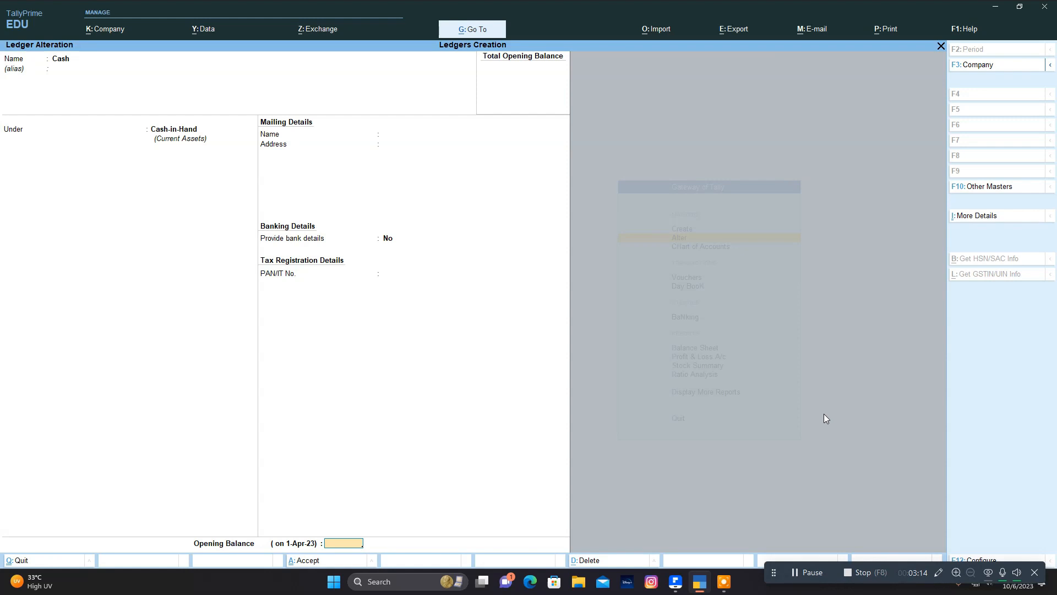
type("35353")
key("Return")
key("Return")
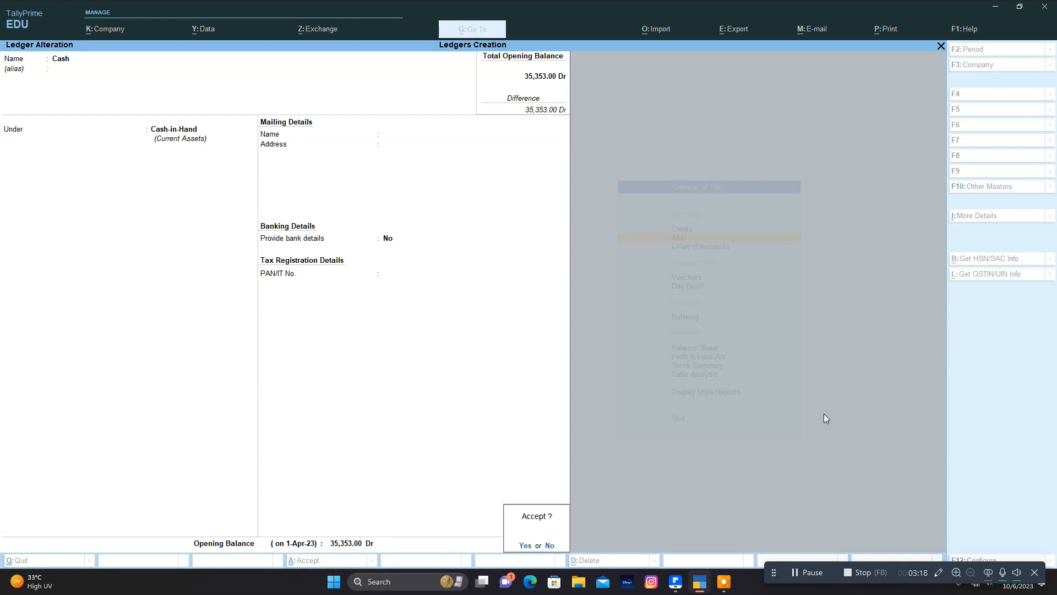
key("Return")
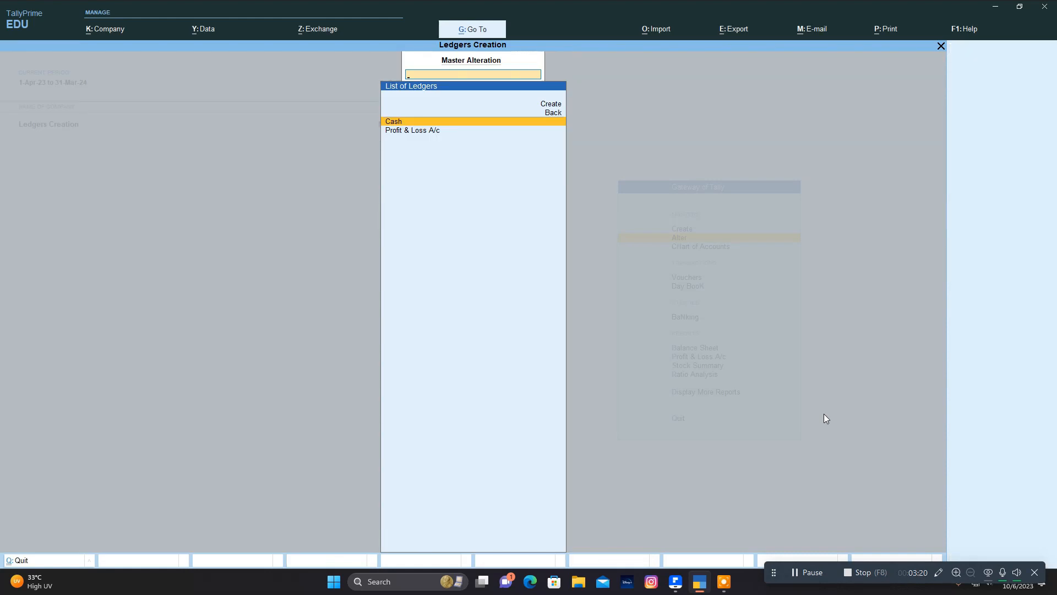
Start a new ledger named Capital and place it under the Capital Account group
key("Escape")
key("Escape")
key("Up")
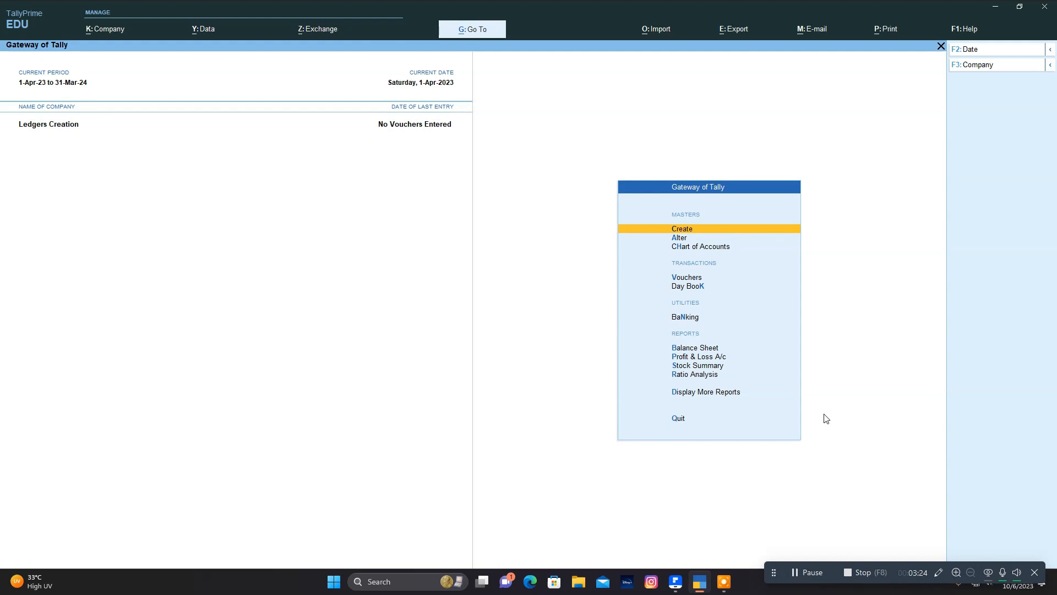
key("Return")
key("Down")
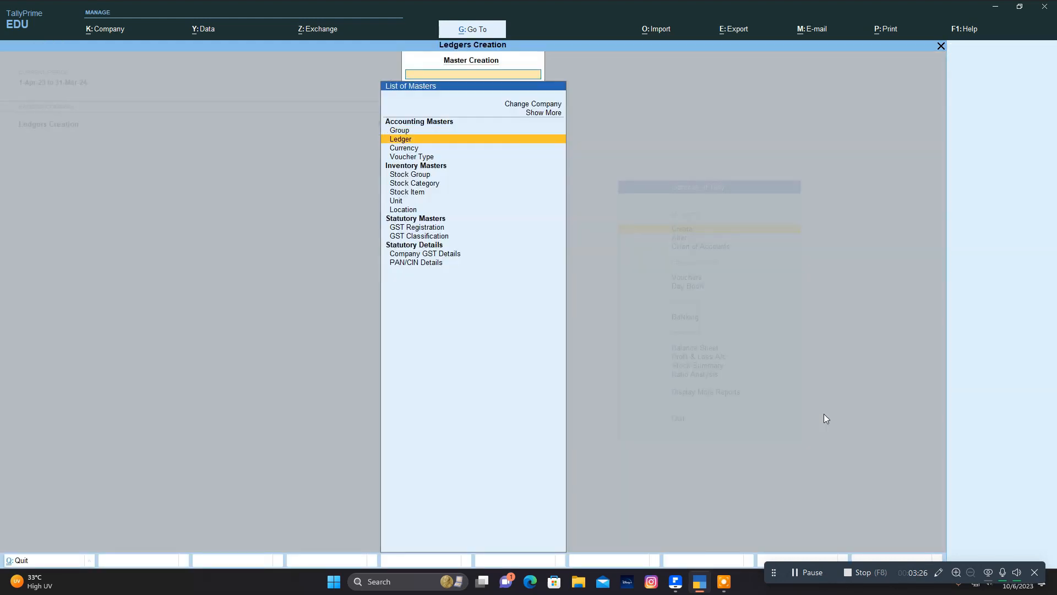
key("Return")
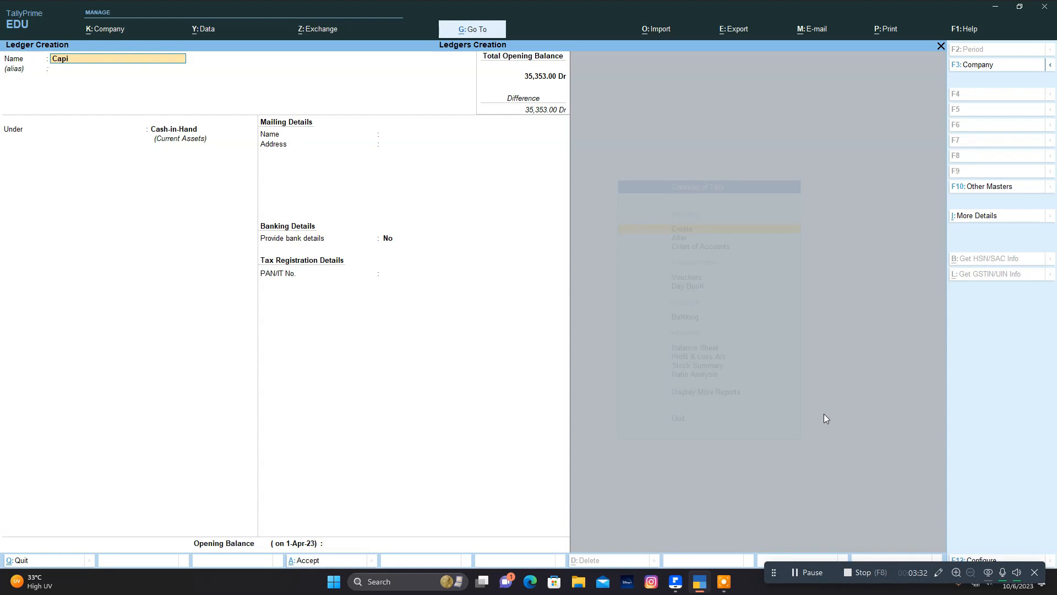
key("Return")
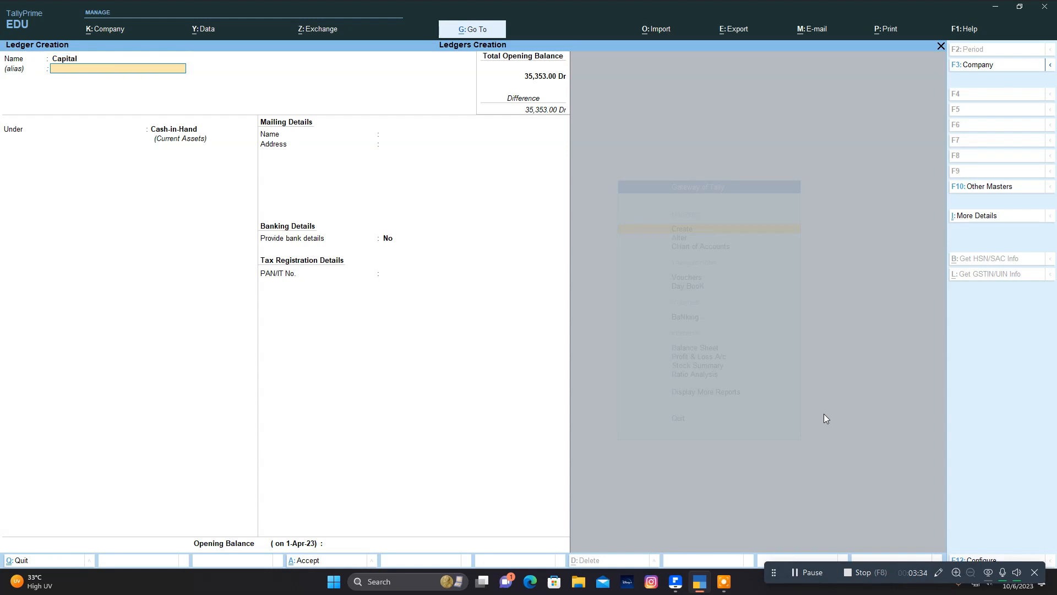
key("Return")
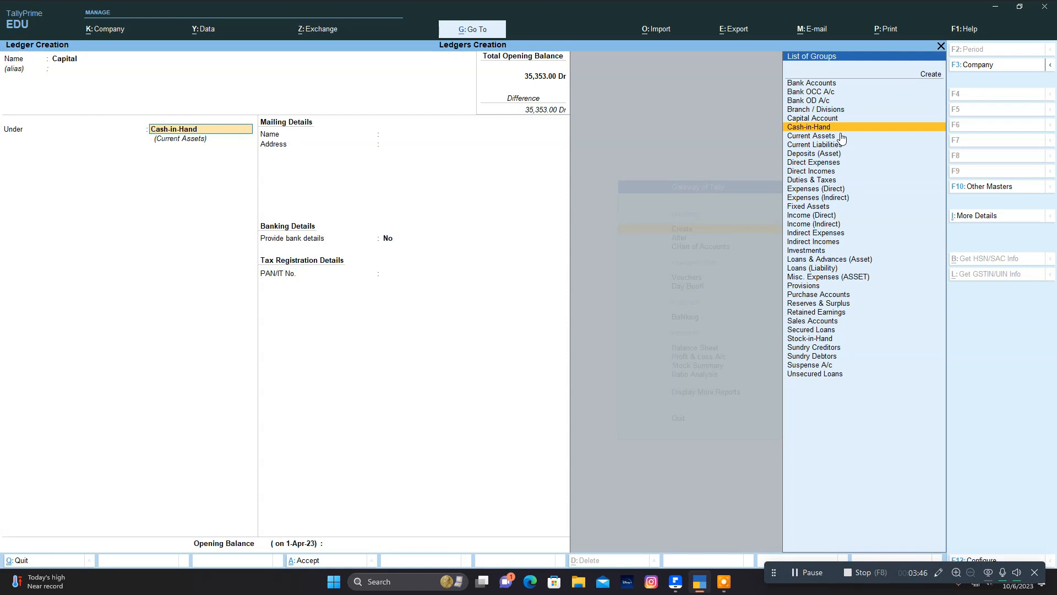
key("Up")
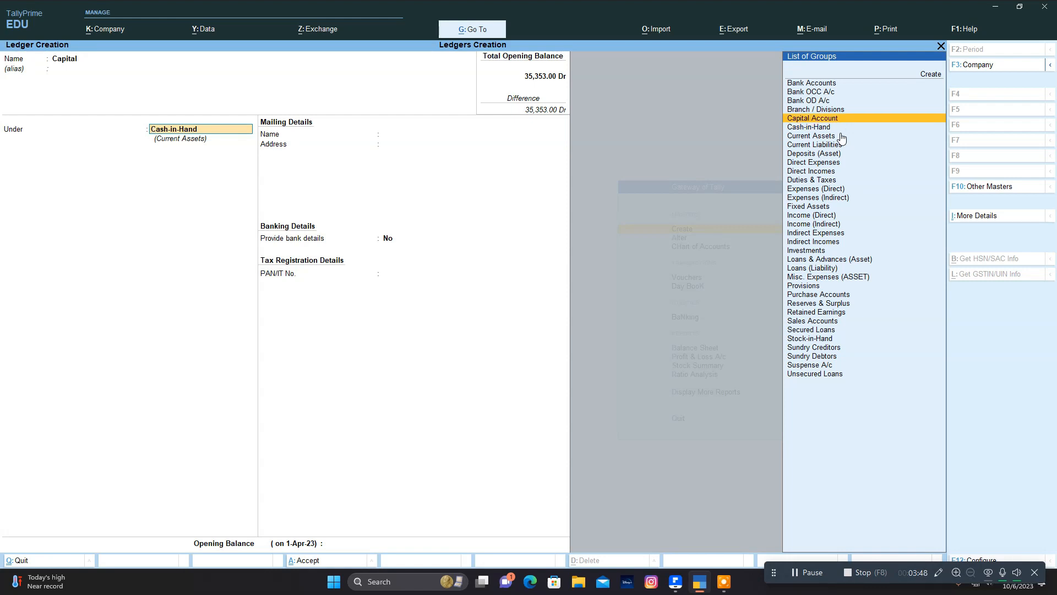
key("Return")
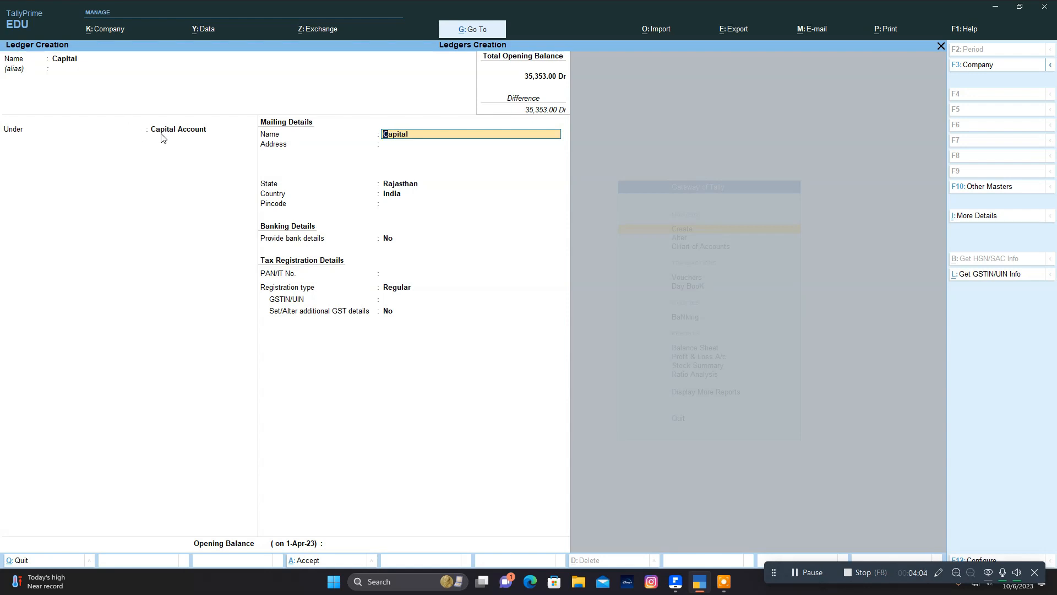
Keep the Capital ledger's default details, set its opening balance to 5,00,000 and save it
key("Return")
key("Return")
key("Return")
key("Return")
key("Return")
key("Return")
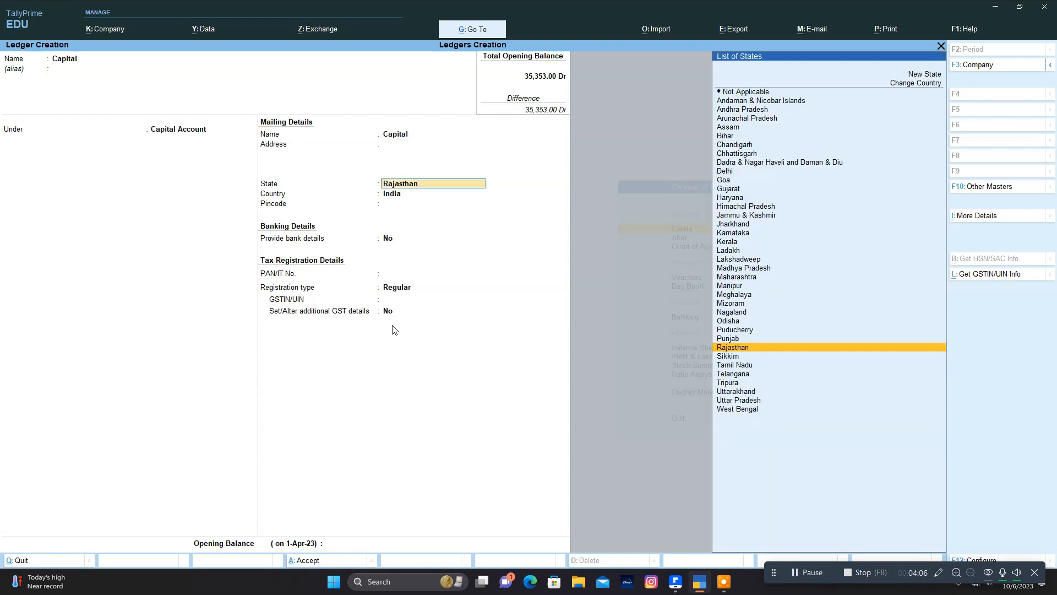
key("Return")
key("Return")
key("Return")
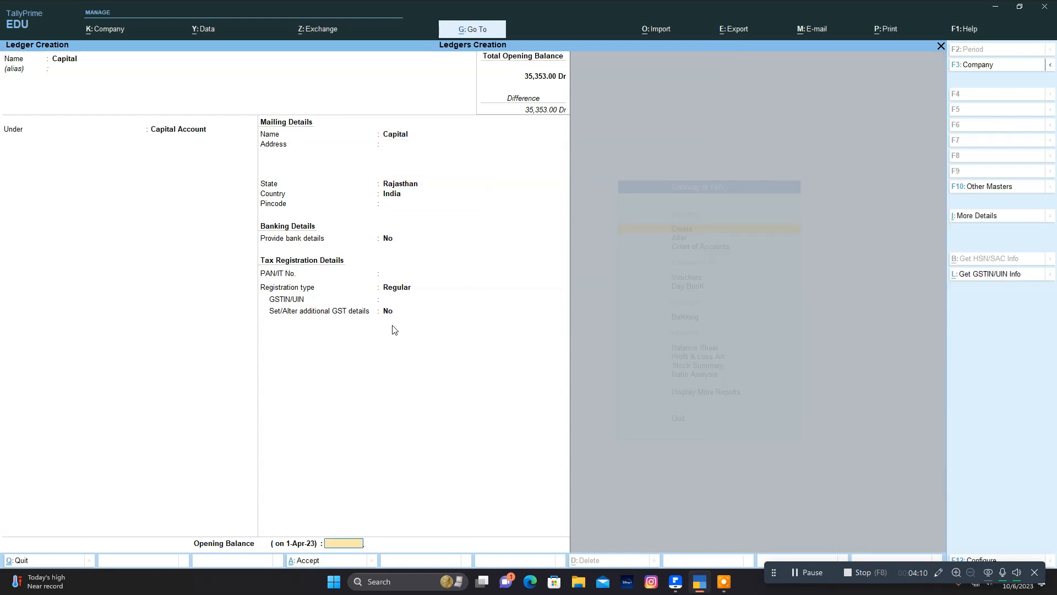
type("500000")
key("Return")
key("Return")
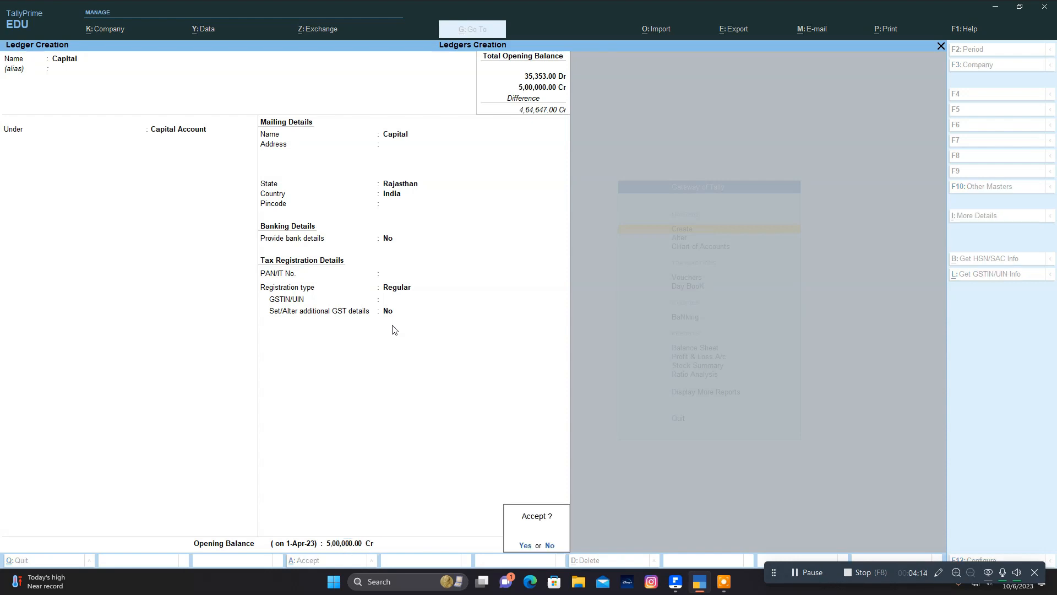
key("Return")
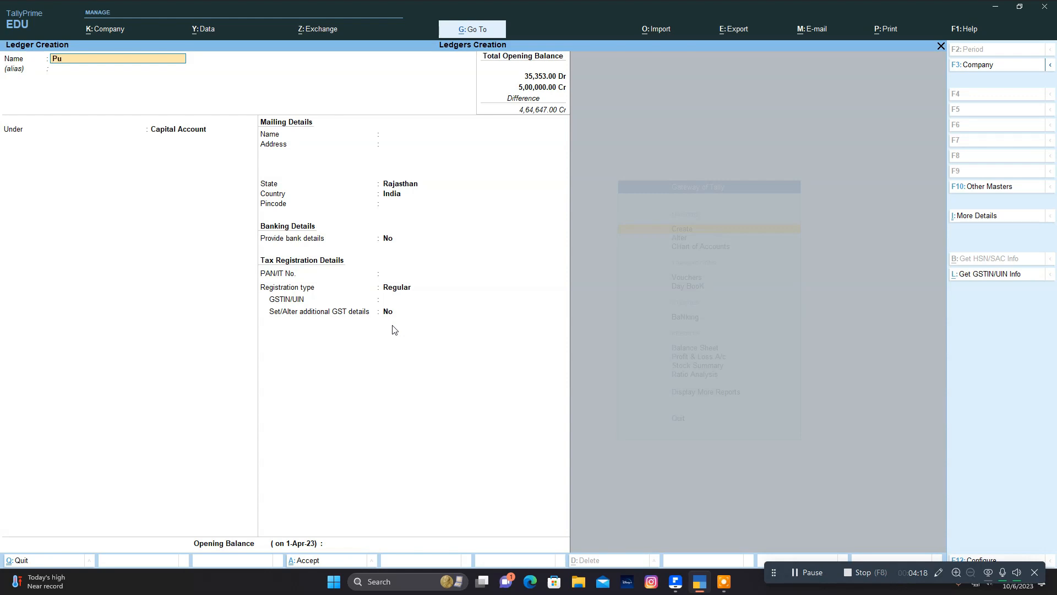
Name the next new ledger Purchase and place it under the Purchase Accounts group
type("ase")
key("Return")
type("P")
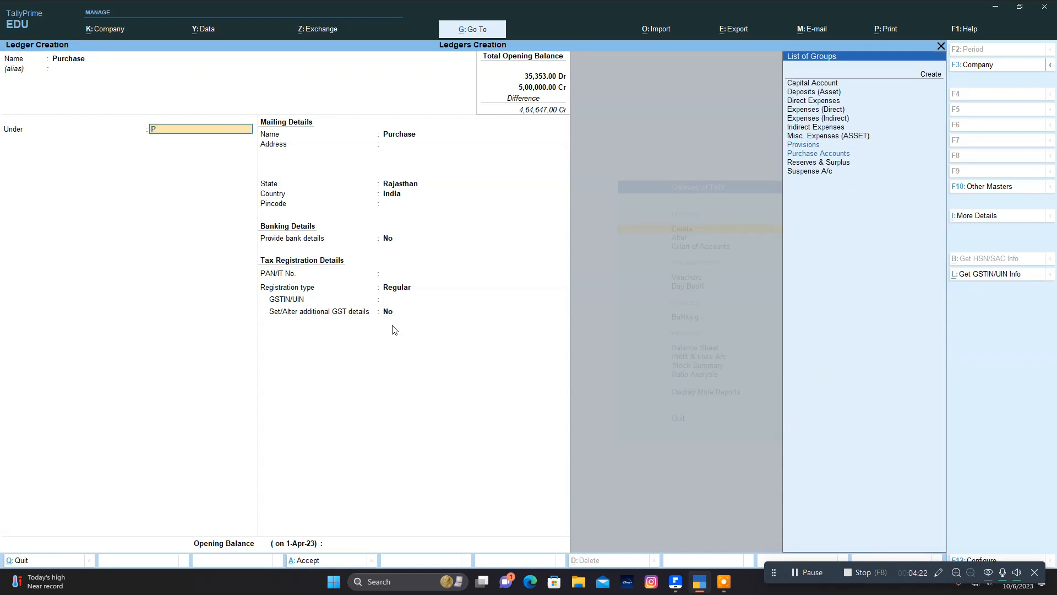
type("u")
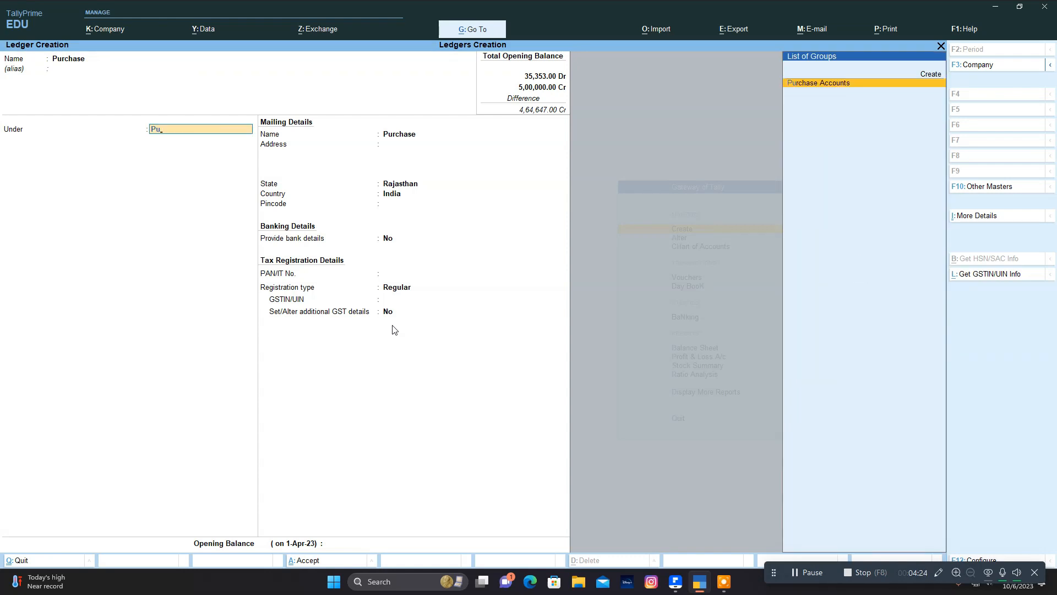
key("Return")
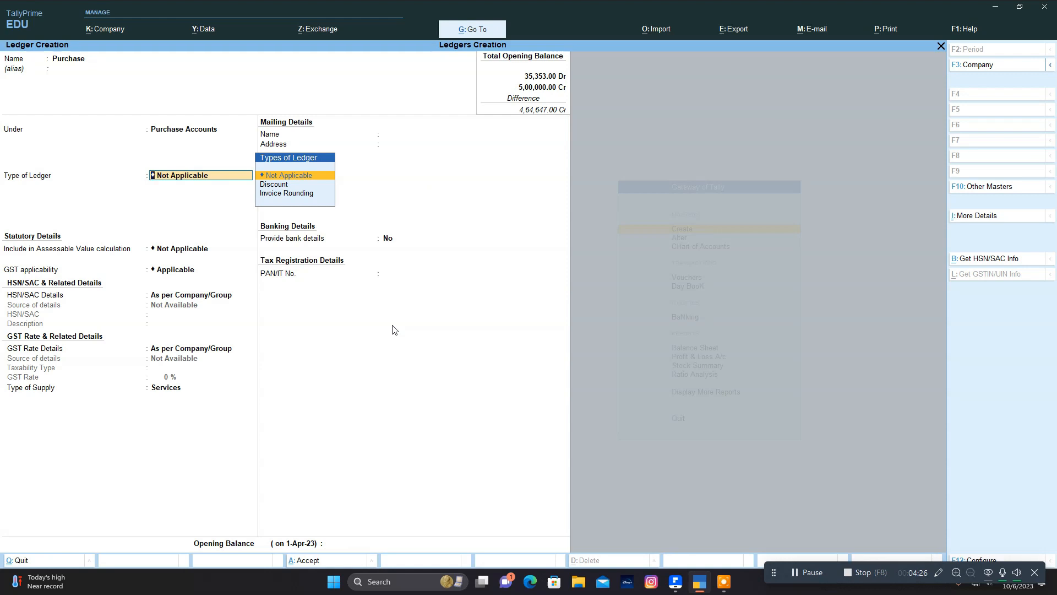
Keep the Purchase ledger's default statutory details, set its opening balance to 40,000 and save it
key("Return")
key("Return")
key("Return")
key("Return")
key("Return")
key("Return")
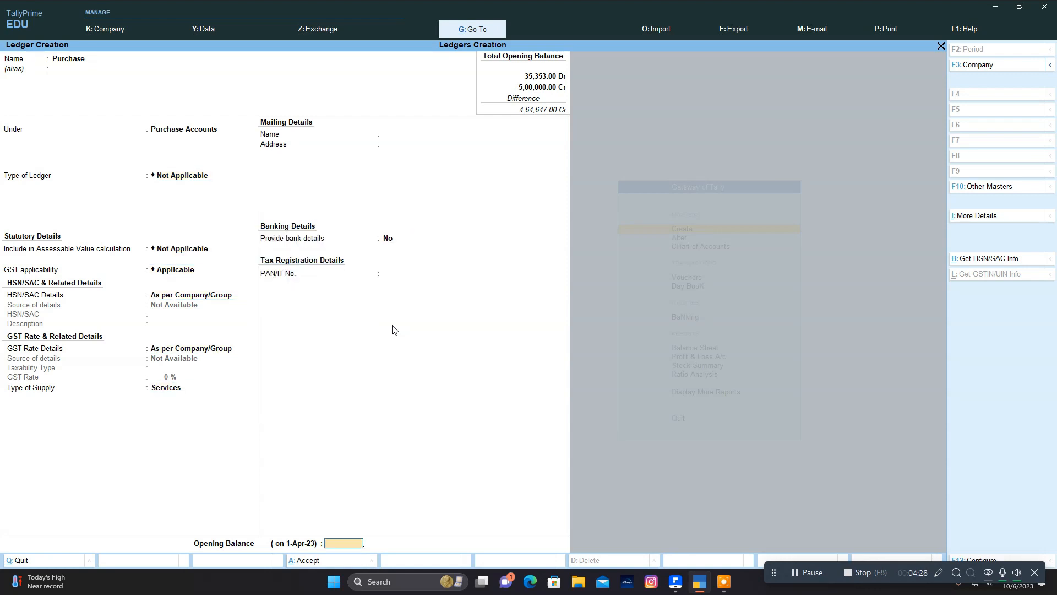
type("40000")
key("Return")
key("Return")
key("Return")
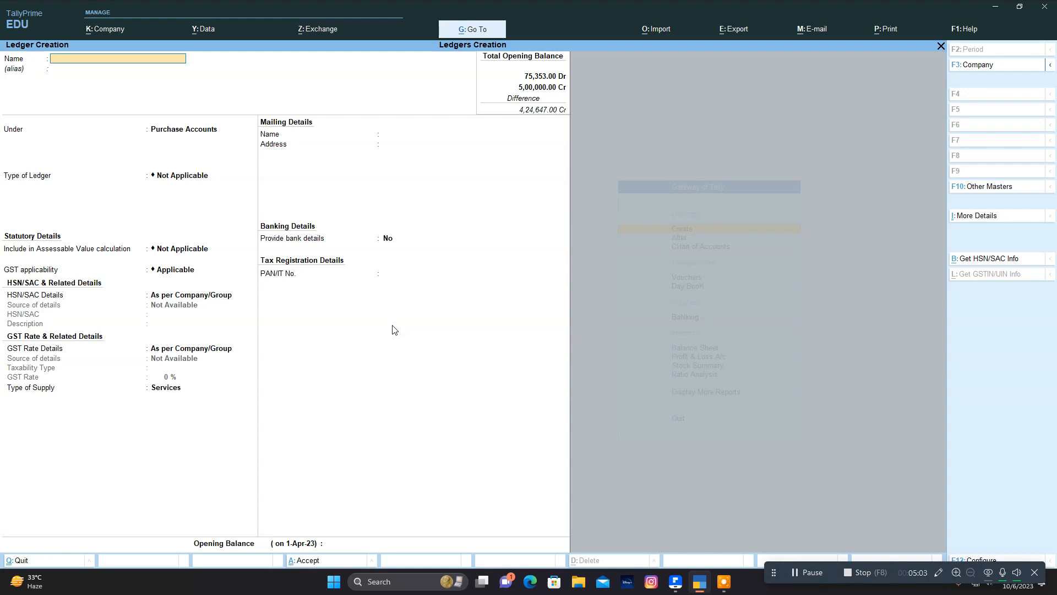
Name the next new ledger Rent and place it under the Indirect Expenses group
type("Rent")
key("Return")
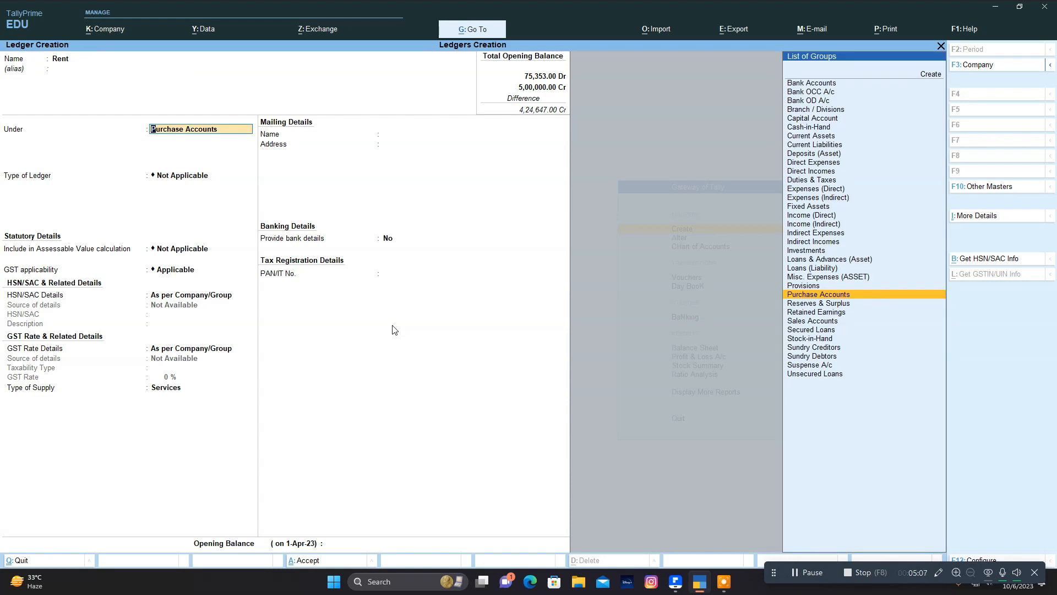
type("Ind")
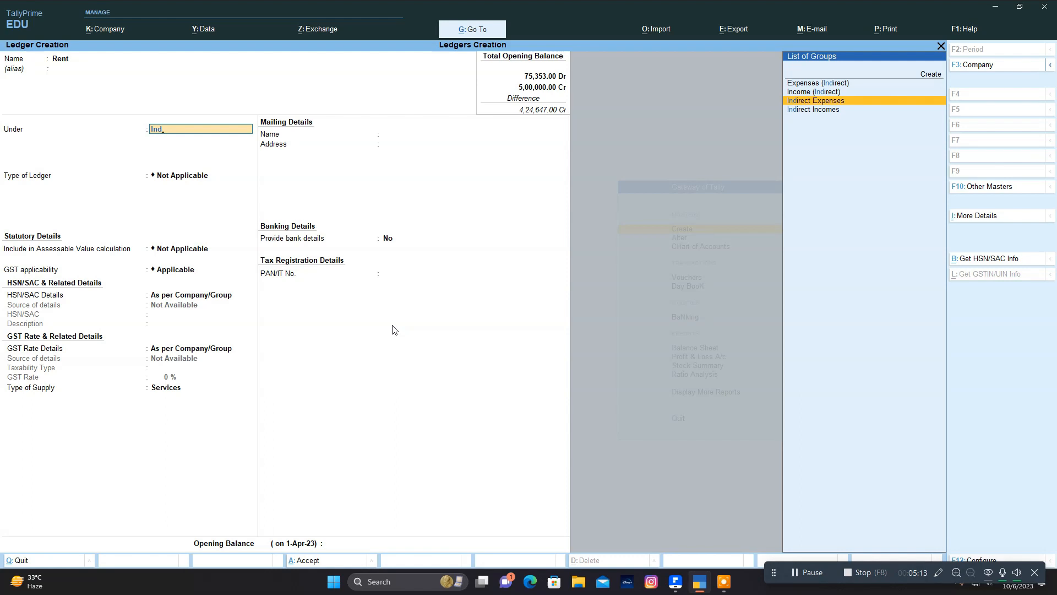
key("Return")
Keep the Rent ledger's default details, set its opening balance to 50,000 and save it
key("Return")
key("Return")
key("Return")
key("Return")
key("Return")
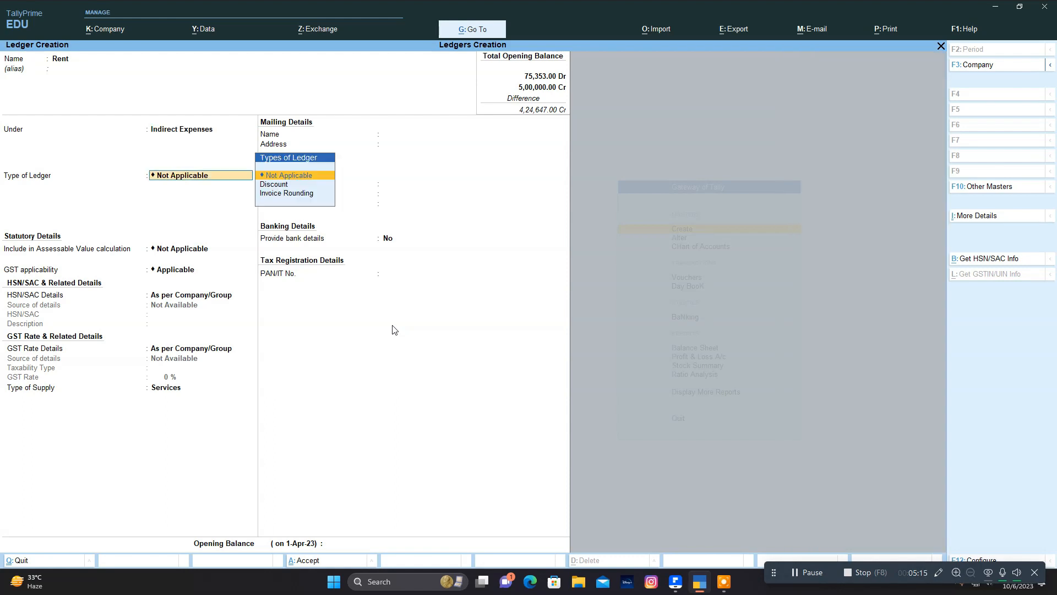
key("Return")
key("Return")
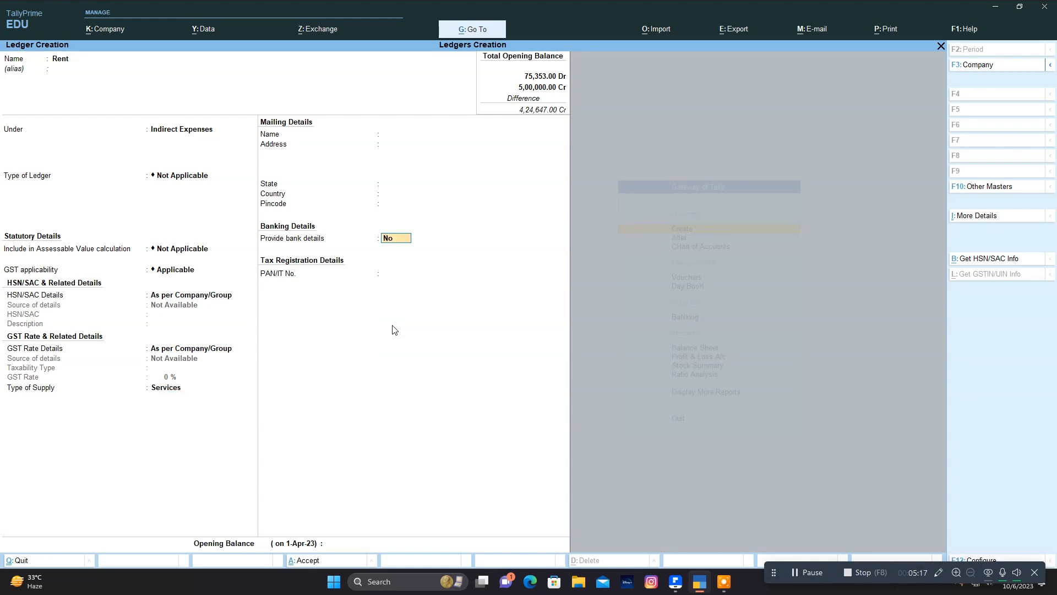
type("50000")
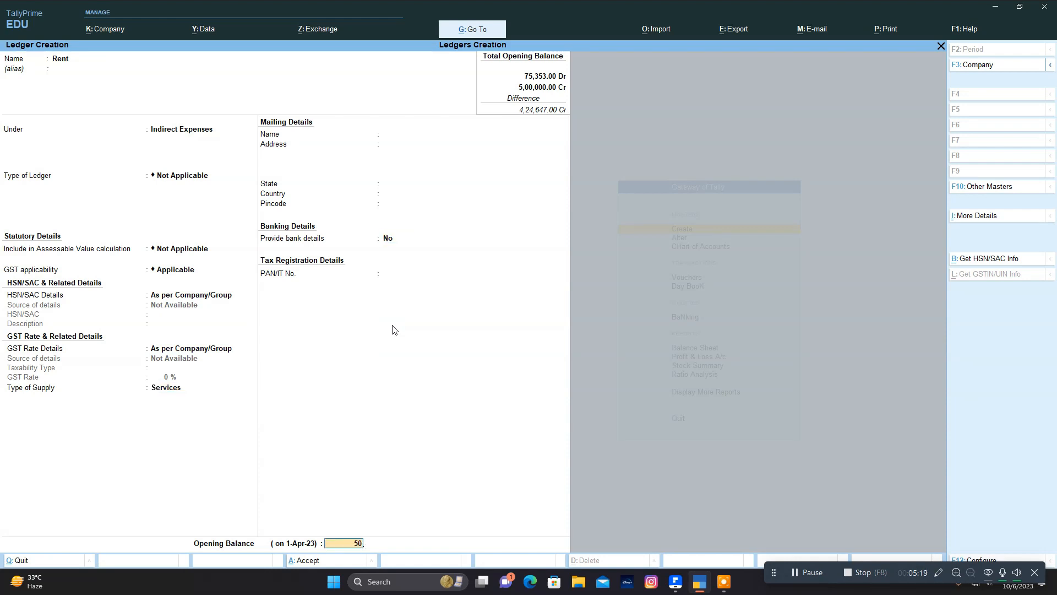
key("Return")
key("Return")
key("Return")
Name the next new ledger Salary and keep it under the Indirect Expenses group
type("Salary")
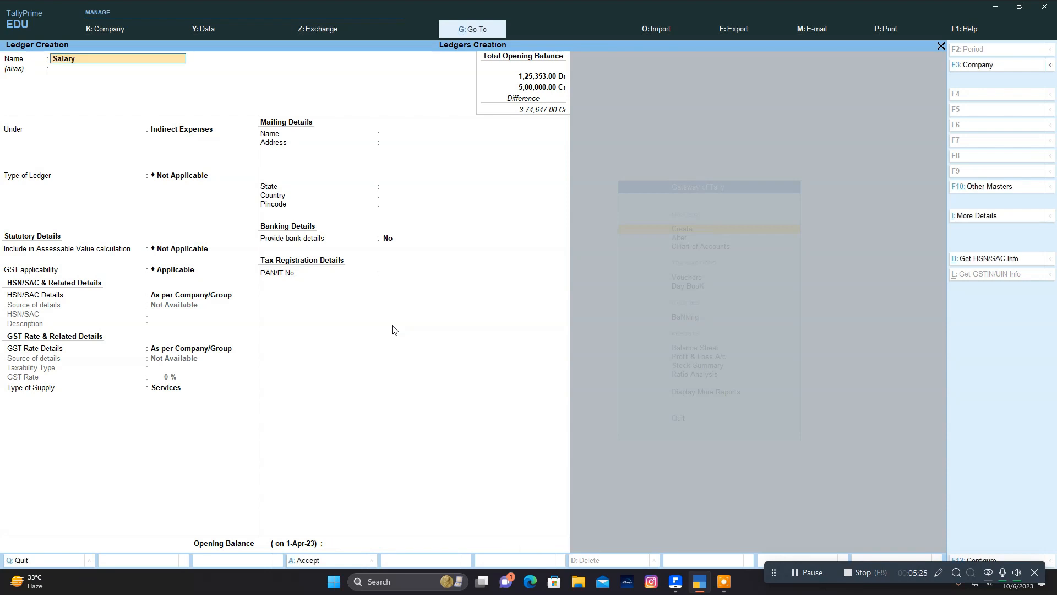
key("Return")
key("Return")
key("Return")
Keep the Salary ledger's default details, set its opening balance to 30,000 and save it
key("Return")
key("Return")
key("Return")
key("Return")
key("Return")
key("Return")
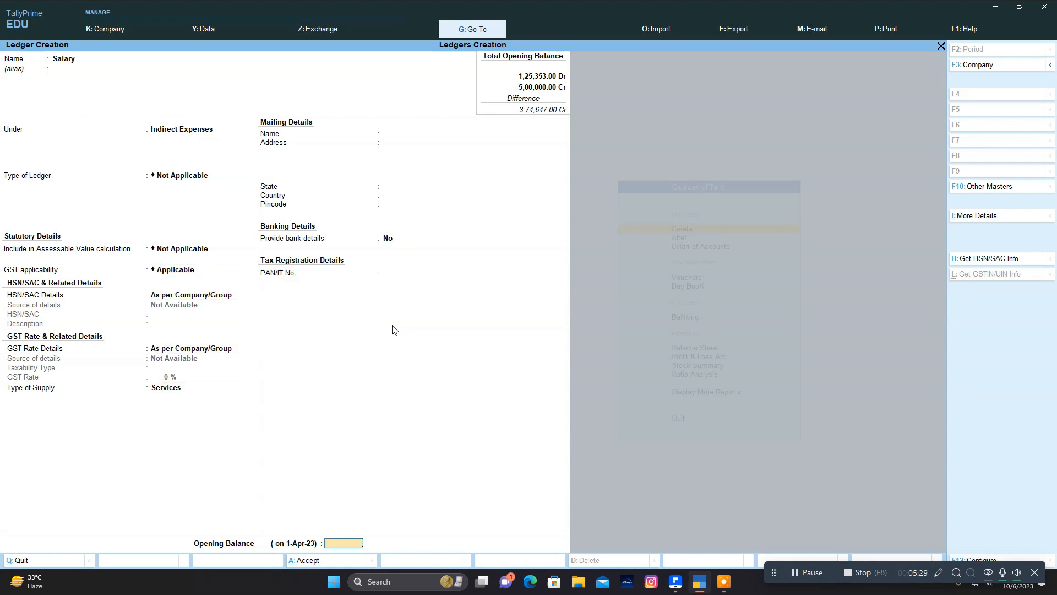
type("30,000")
key("Return")
key("Return")
key("Return")
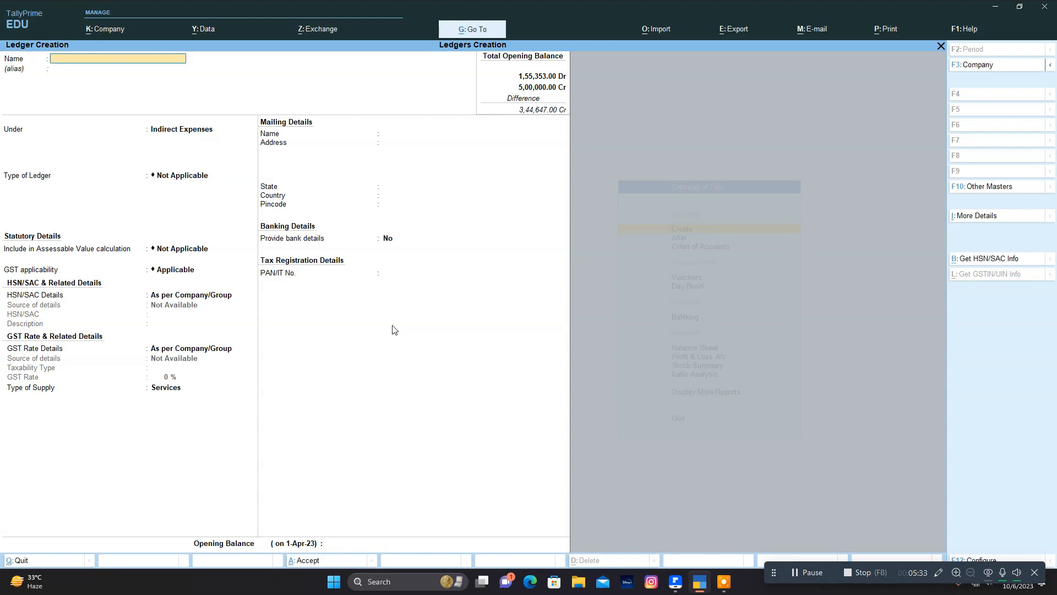
Name the next new ledger Wages and place it under the Direct Expenses group
type("Wages")
key("Return")
type("Di")
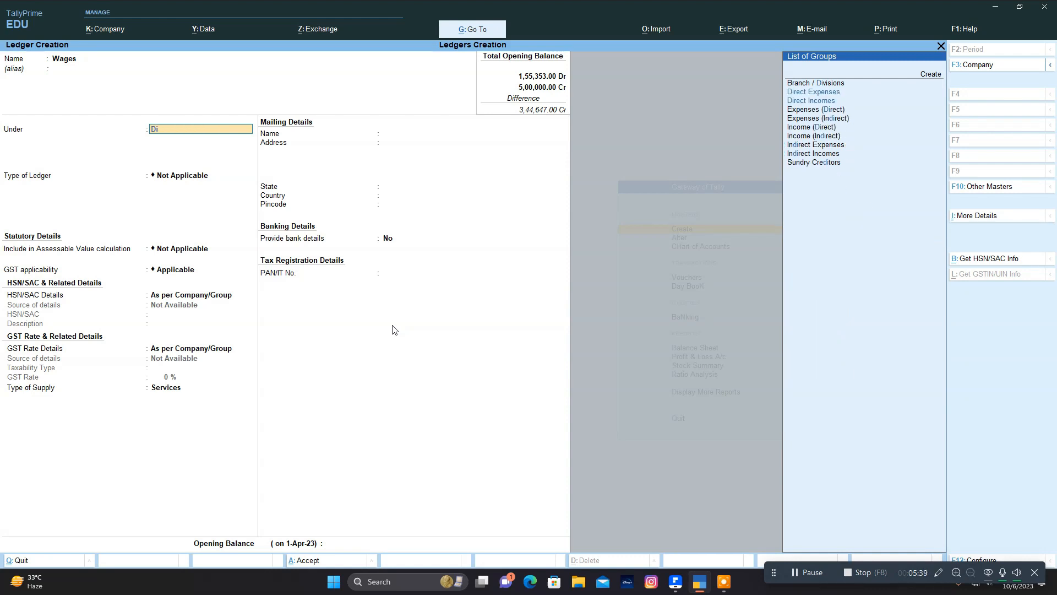
key("Return")
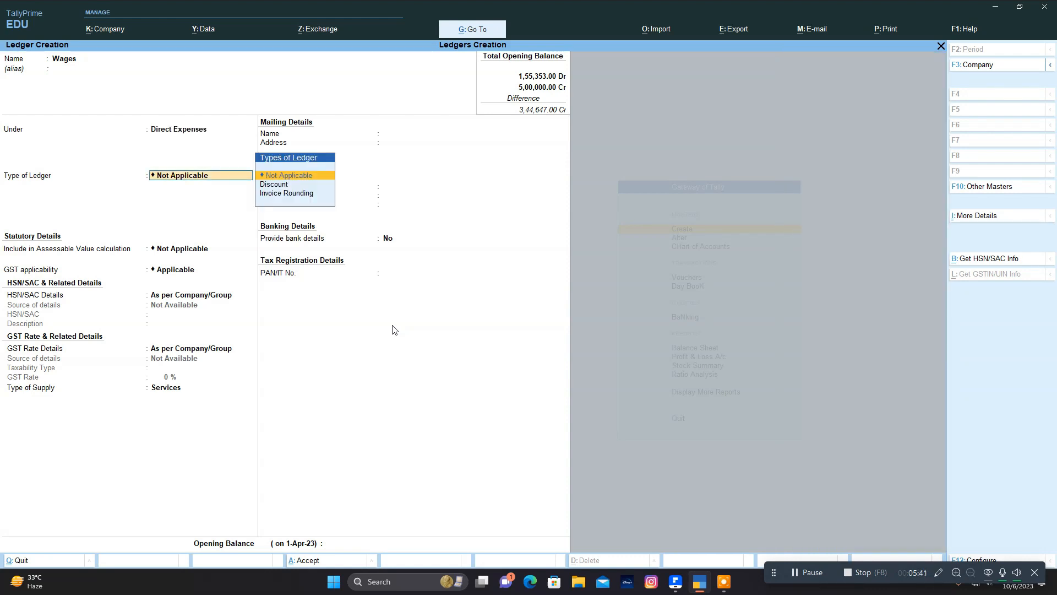
Keep the Wages ledger's default details, set its opening balance to 500 Dr and save it
key("Return")
key("Return")
key("Return")
key("Return")
key("Return")
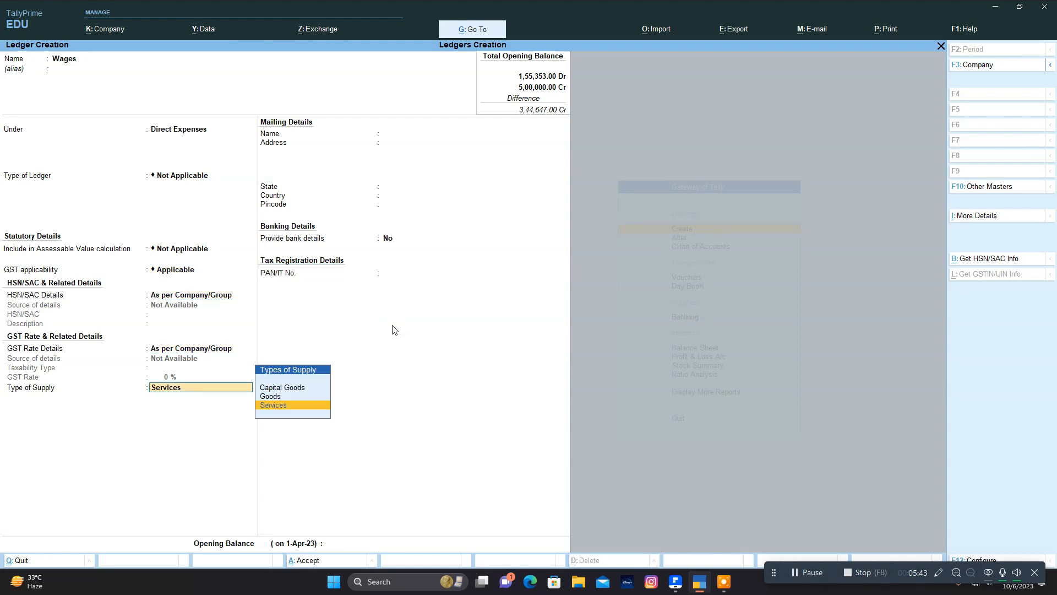
key("Return")
type("500.00 Dr")
key("Return")
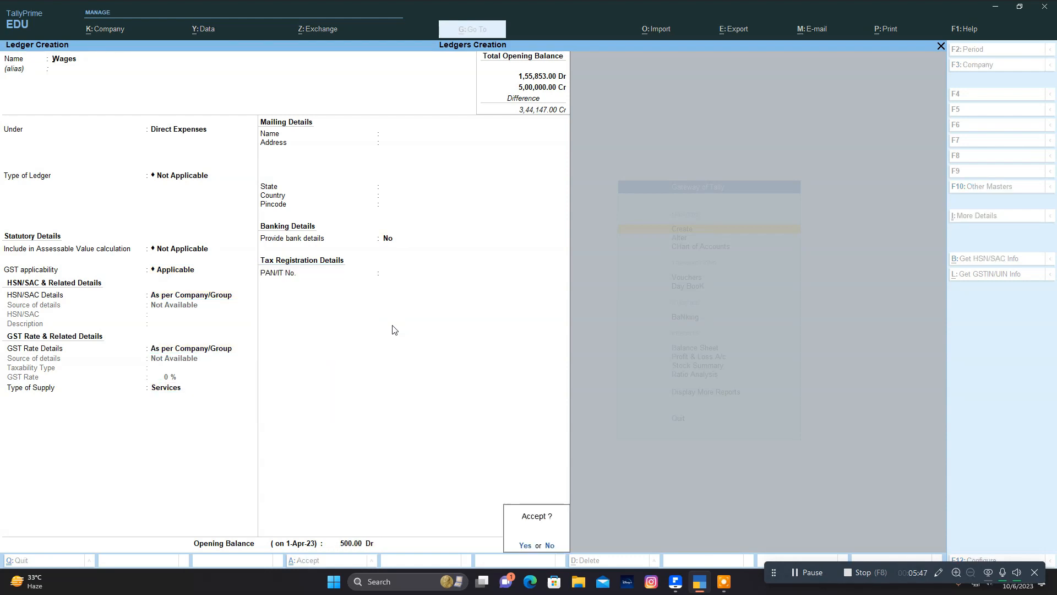
key("Return")
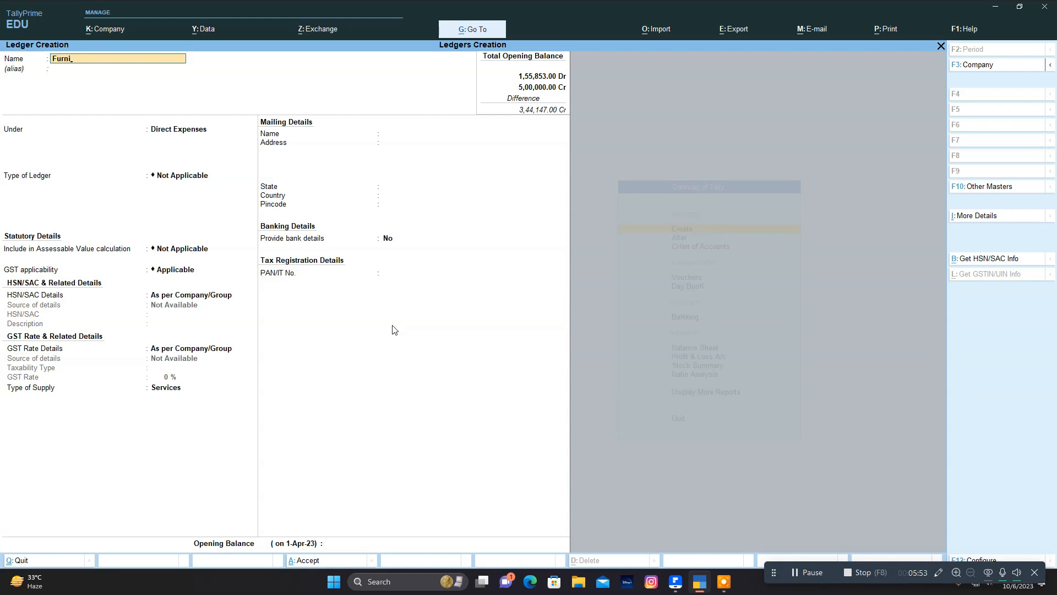
Name the next new ledger Furniture and place it under the Fixed Assets group
key("Return")
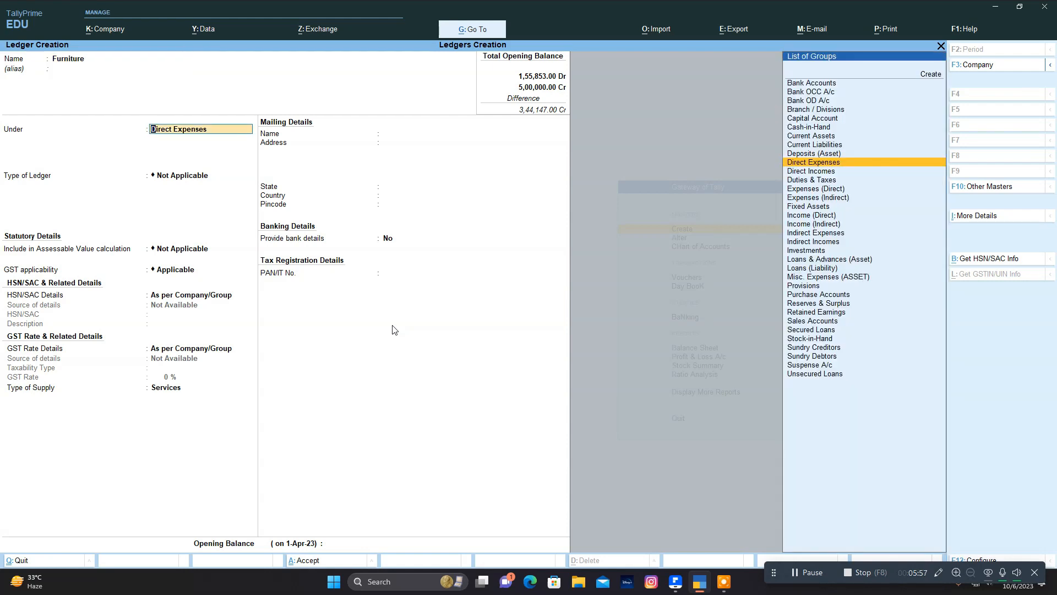
type("F")
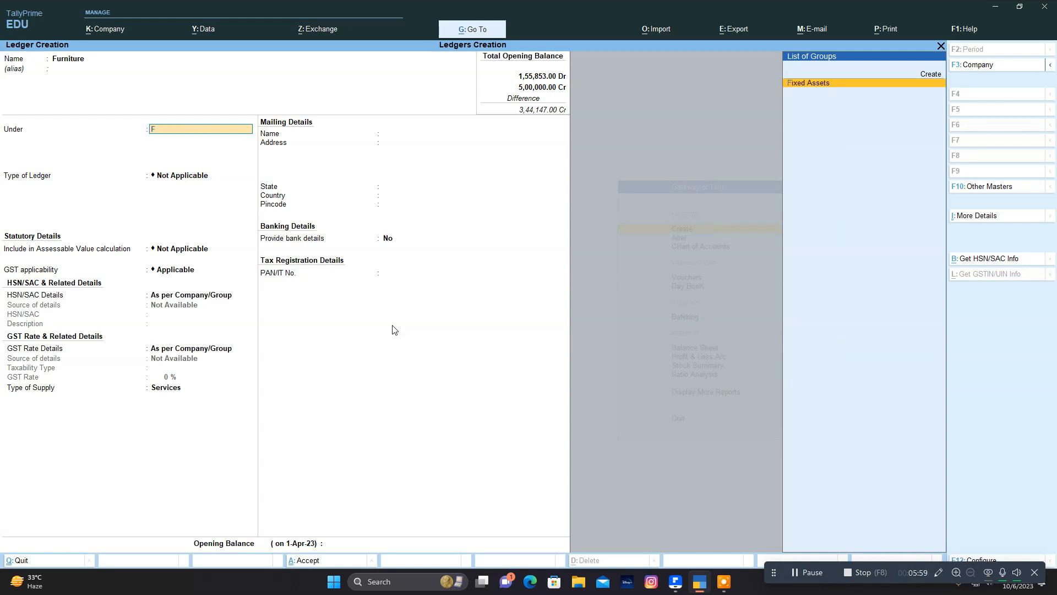
key("Return")
Keep the Furniture ledger's default statutory, GST, mailing, banking and tax registration details
key("Return")
key("Return")
key("Return")
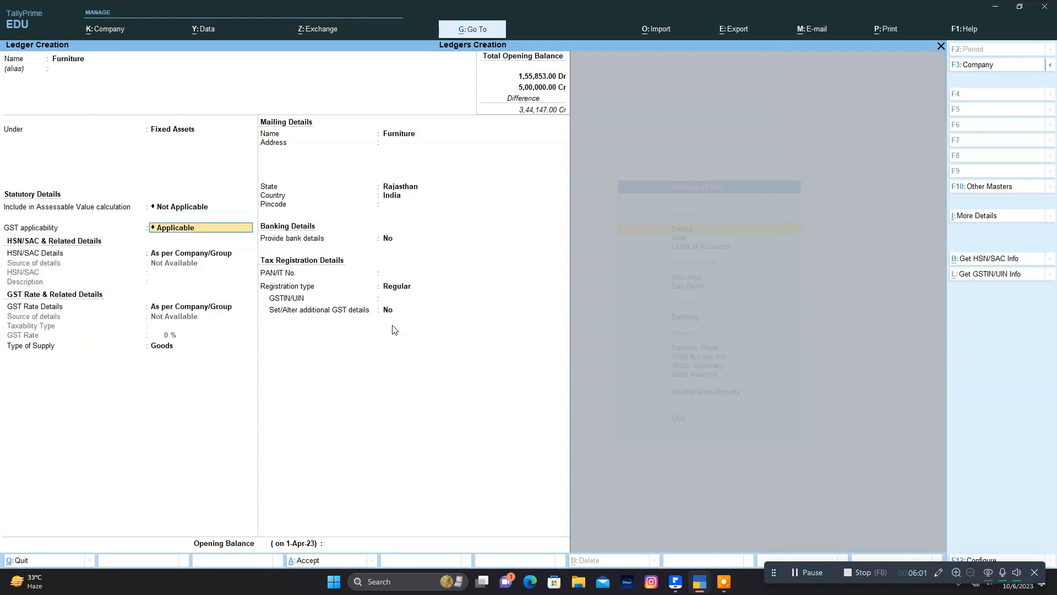
key("Return")
key("Return")
key("Return")
key("Return")
key("Return")
key("Return")
key("Return")
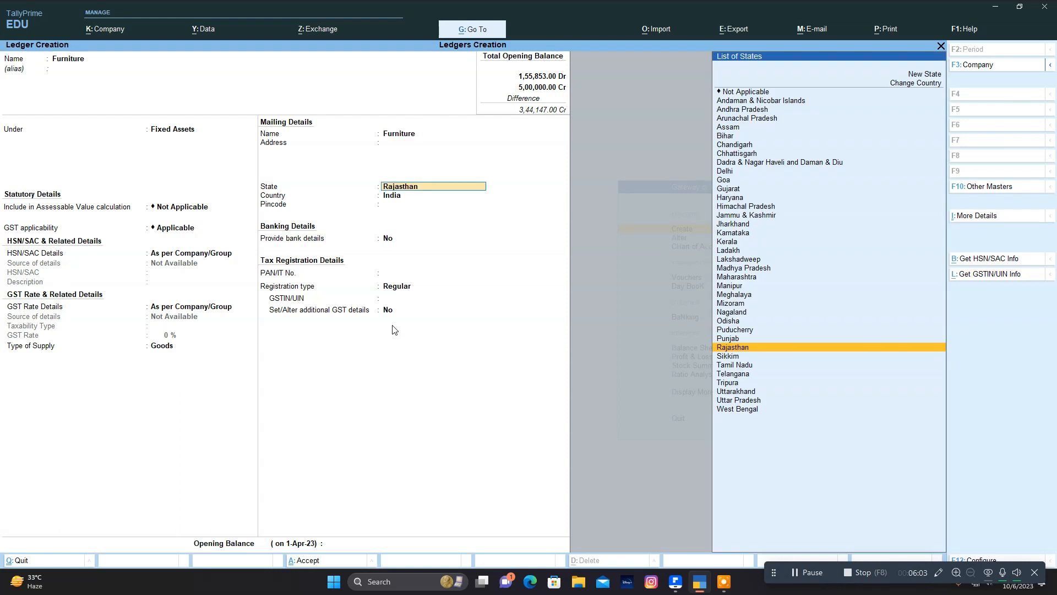
key("Return")
key("Return")
key("Return")
key("Return")
key("Return")
Set the Furniture ledger's opening balance to 4,00,000 Dr and save it
type("4,00,000")
key("Return")
key("Return")
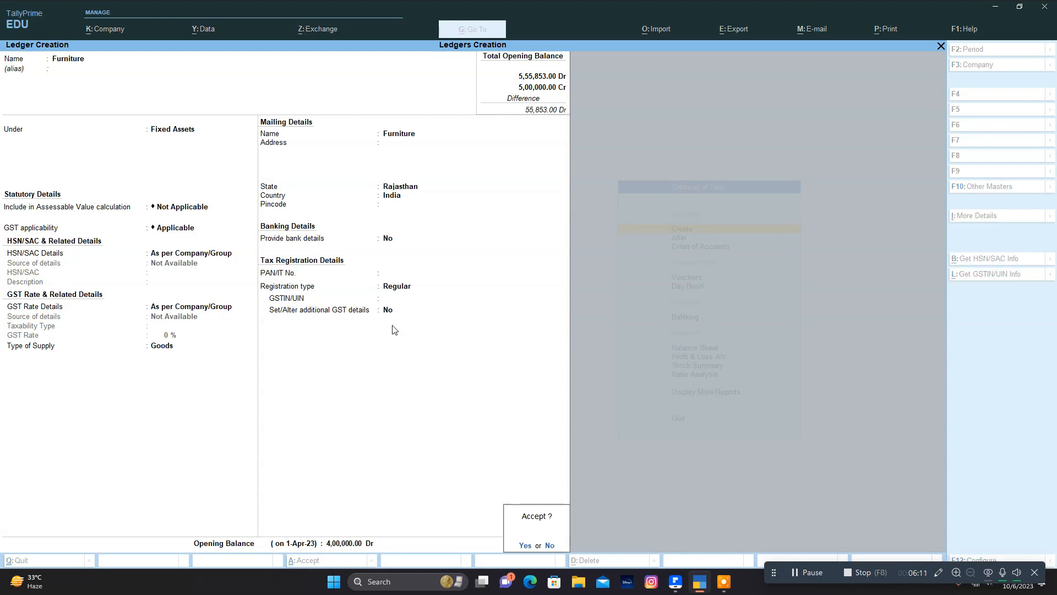
key("Return")
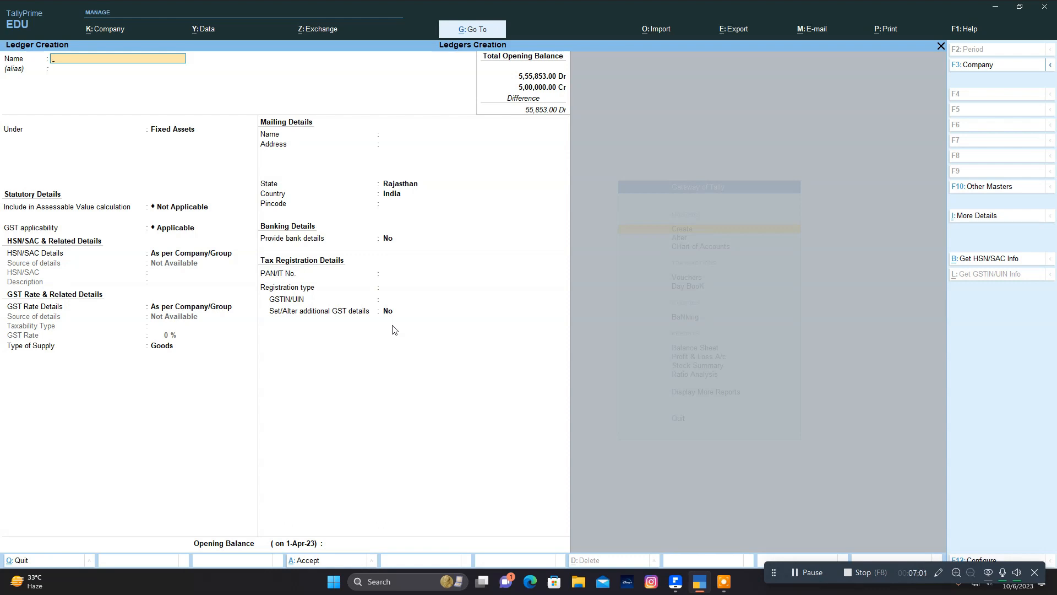
Name the next new ledger with the creditor's name and place it under the Sundry Creditors group
type("V")
key("Return")
key("Return")
type("S")
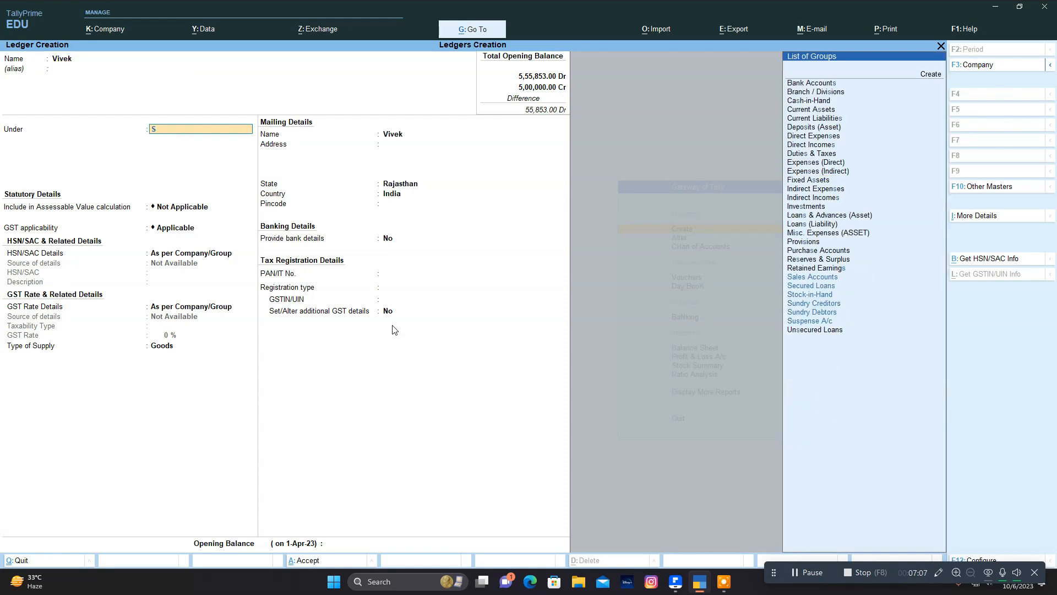
type("un")
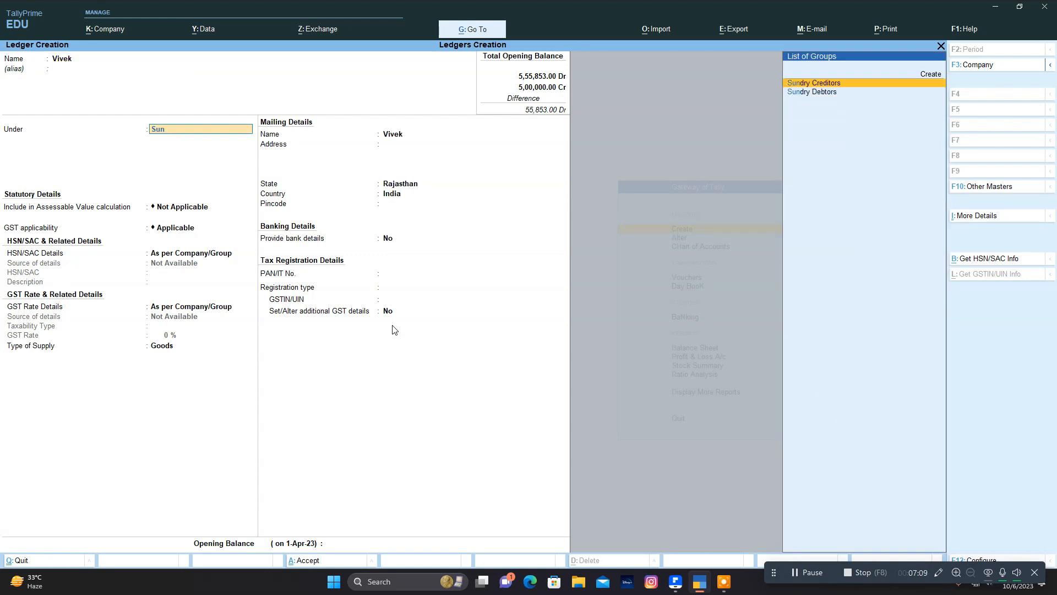
key("Return")
Keep the creditor ledger's default bill-by-bill, mailing, banking and tax registration details
key("Return")
key("Return")
key("Return")
key("Return")
key("Return")
key("Return")
key("Return")
key("Return")
key("Return")
key("Return")
key("Return")
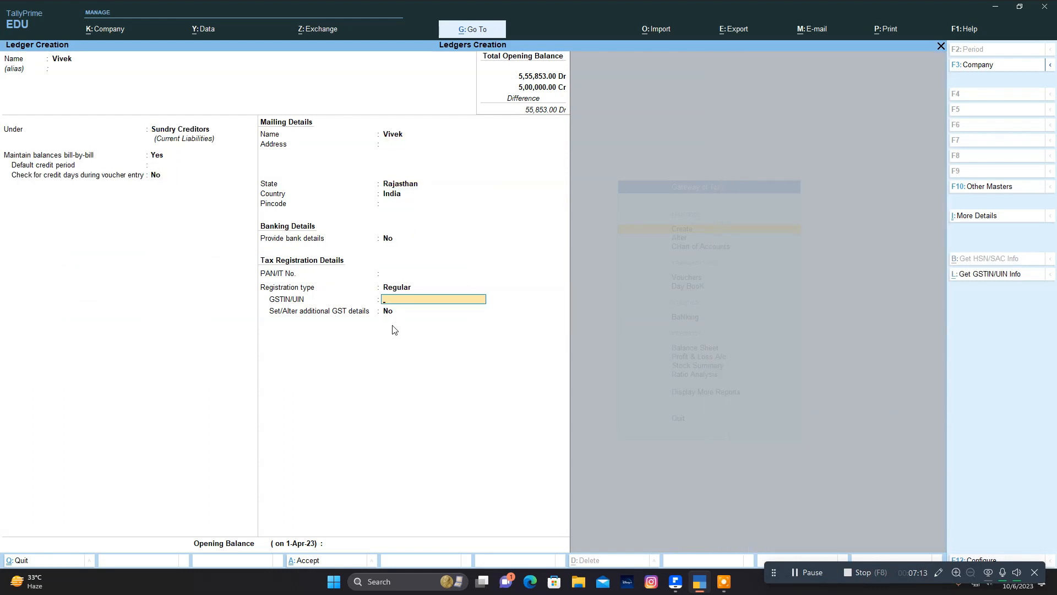
key("Return")
key("Return")
Set the creditor's opening balance to 5,000 Cr, leave the bill-wise breakup on account and save the ledger
type("5,000")
key("Return")
key("Return")
key("Return")
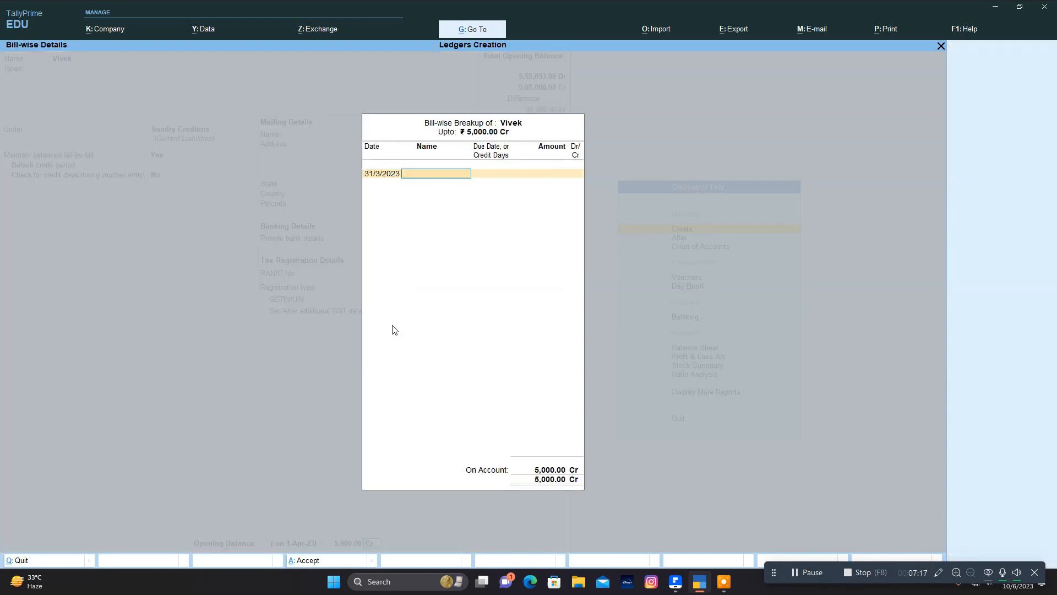
key("Return")
key("Return")
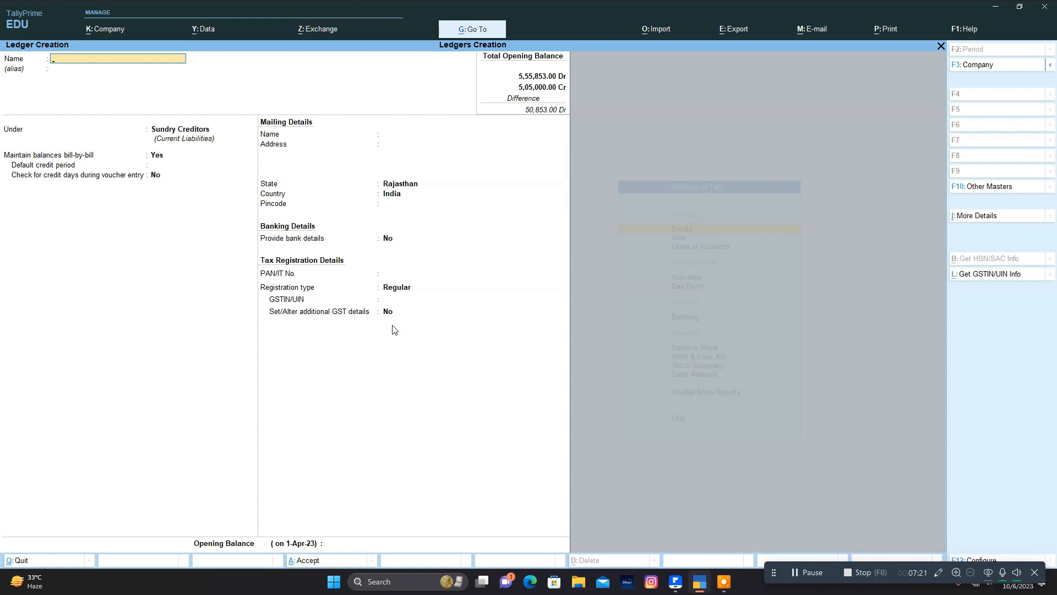
Name the next new ledger with the debtor's name and place it under the Sundry Debtors group
type("Mo")
key("Return")
key("Return")
key("Down")
key("Return")
Keep the debtor ledger's default bill-by-bill, mailing, banking and tax registration details
key("Return")
key("Return")
key("Return")
key("Return")
key("Return")
key("Return")
key("Return")
key("Return")
key("Return")
key("Return")
key("Return")
key("Return")
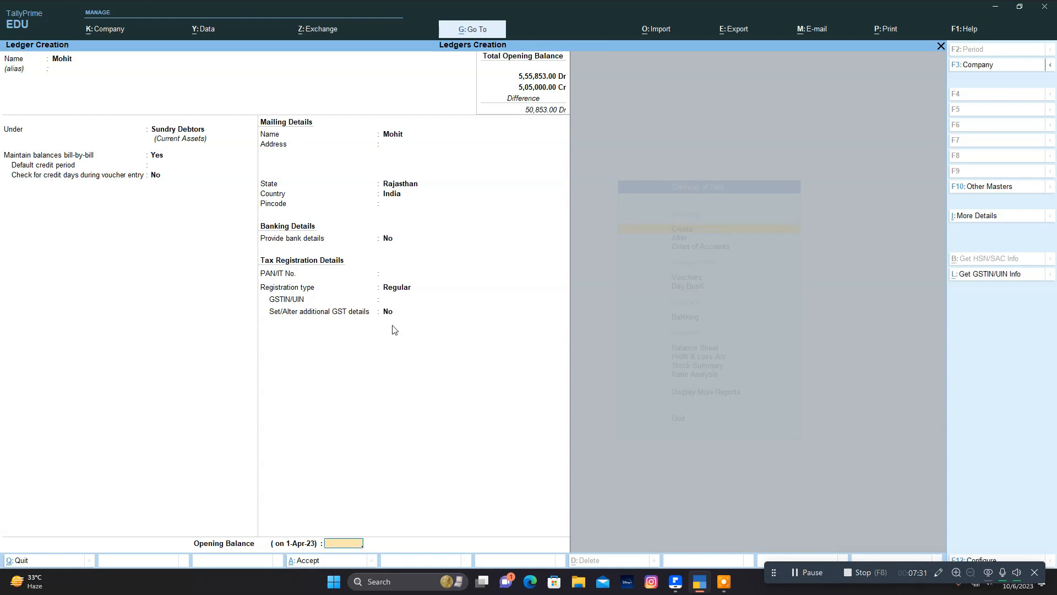
Set the debtor's opening balance to 4,000 Dr, leave the bill-wise breakup blank and save the ledger
type("4,000")
key("Return")
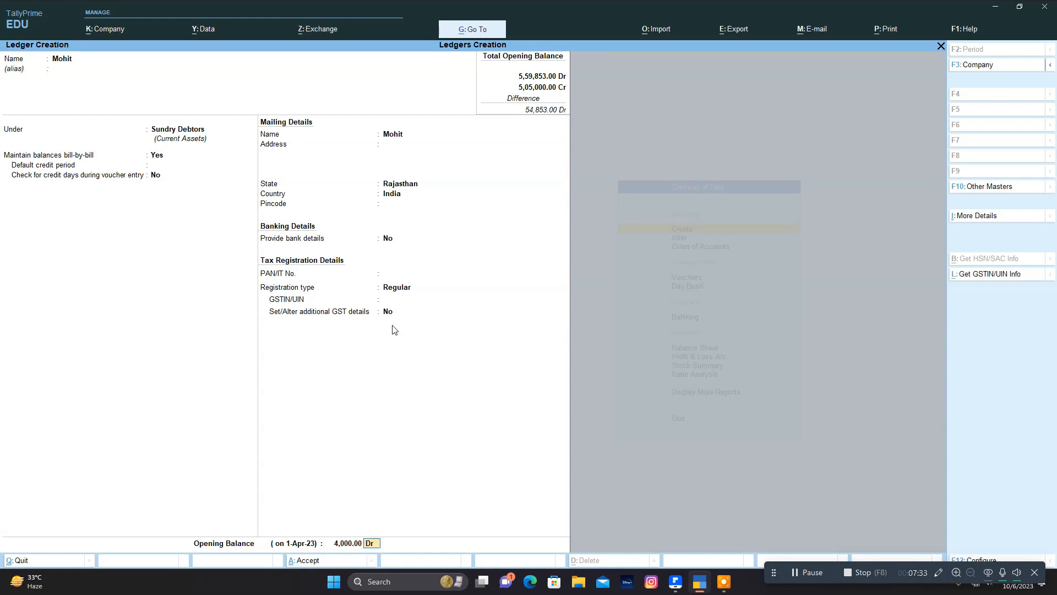
key("Return")
key("Return")
key("Return")
key("Return")
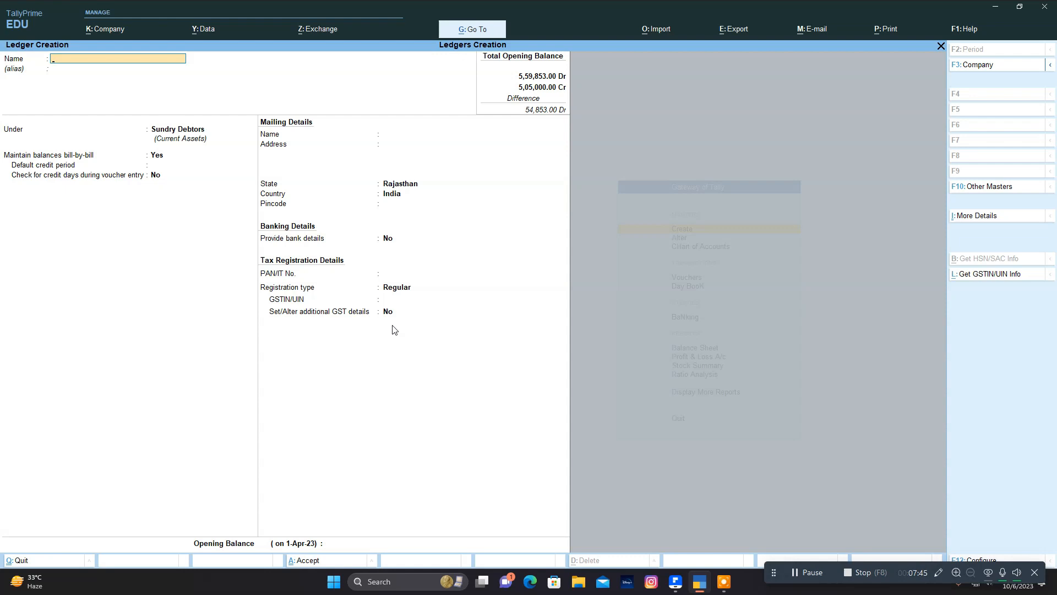
Leave ledger creation and display the list of ledgers in the Chart of Accounts
key("Escape")
key("y")
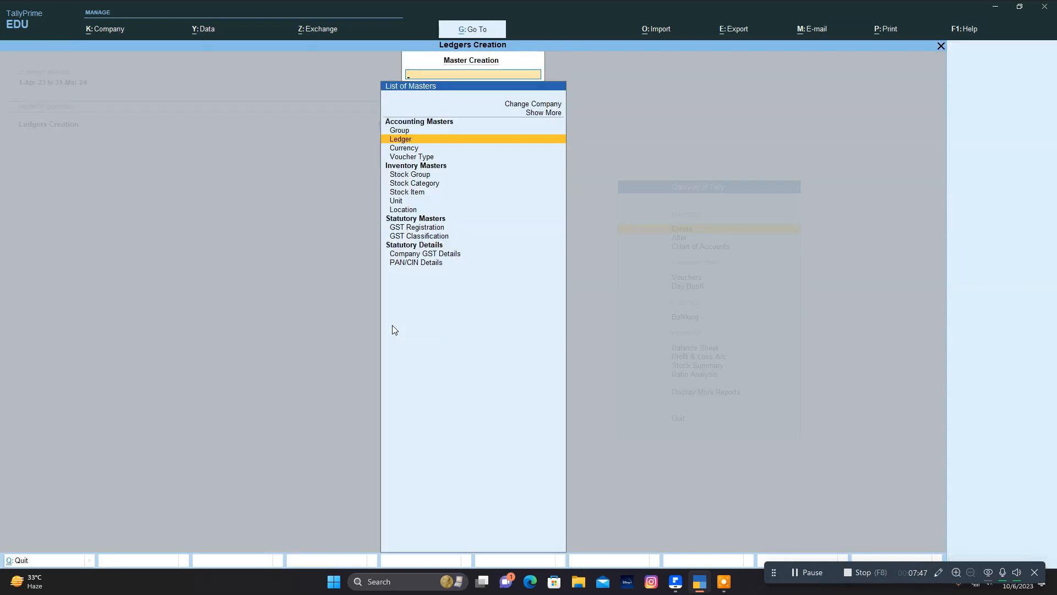
key("Escape")
key("Down")
key("Down")
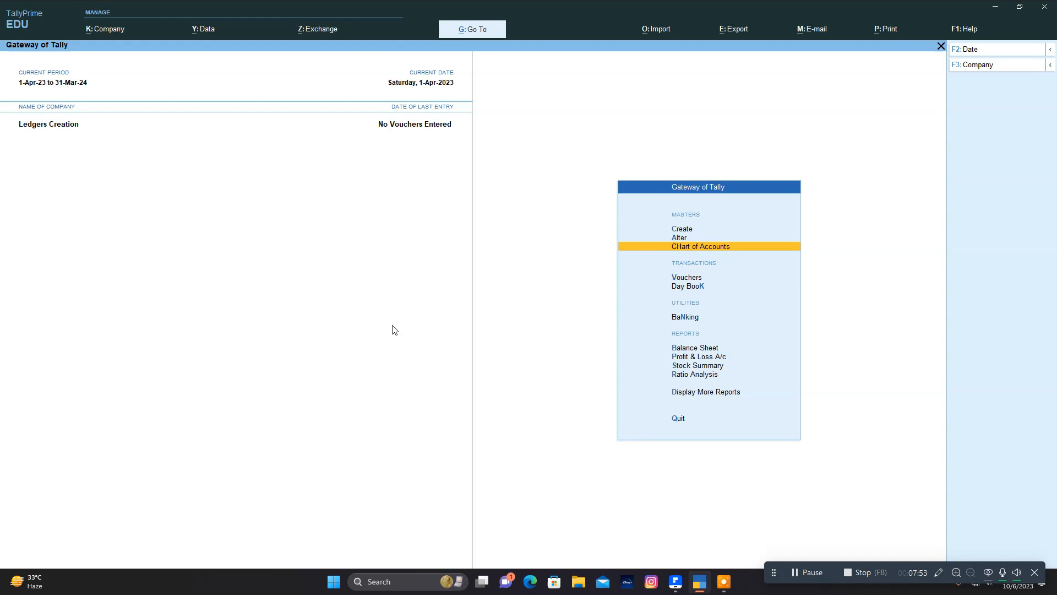
key("Return")
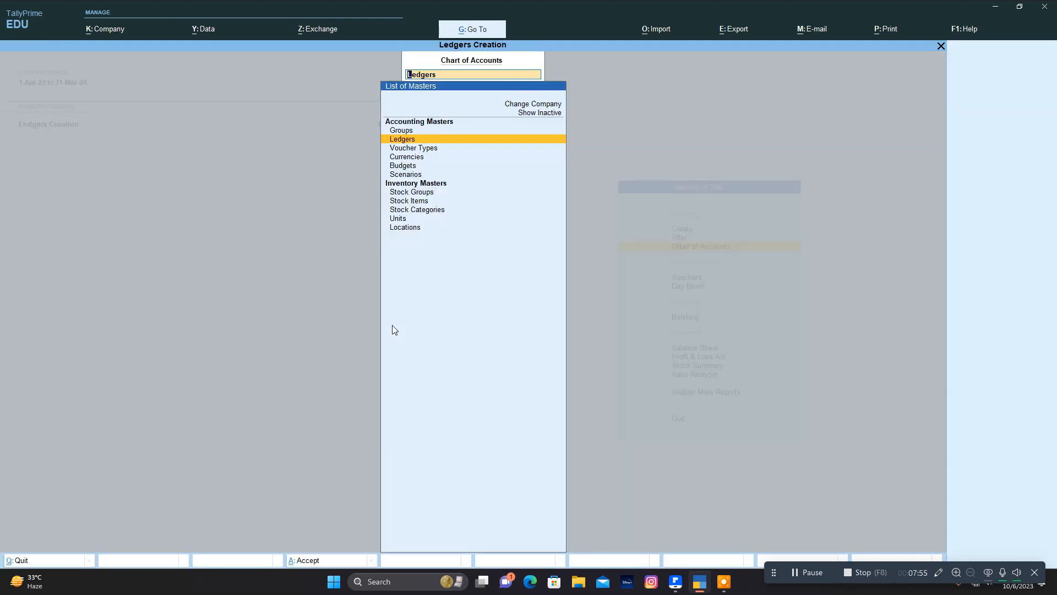
key("Return")
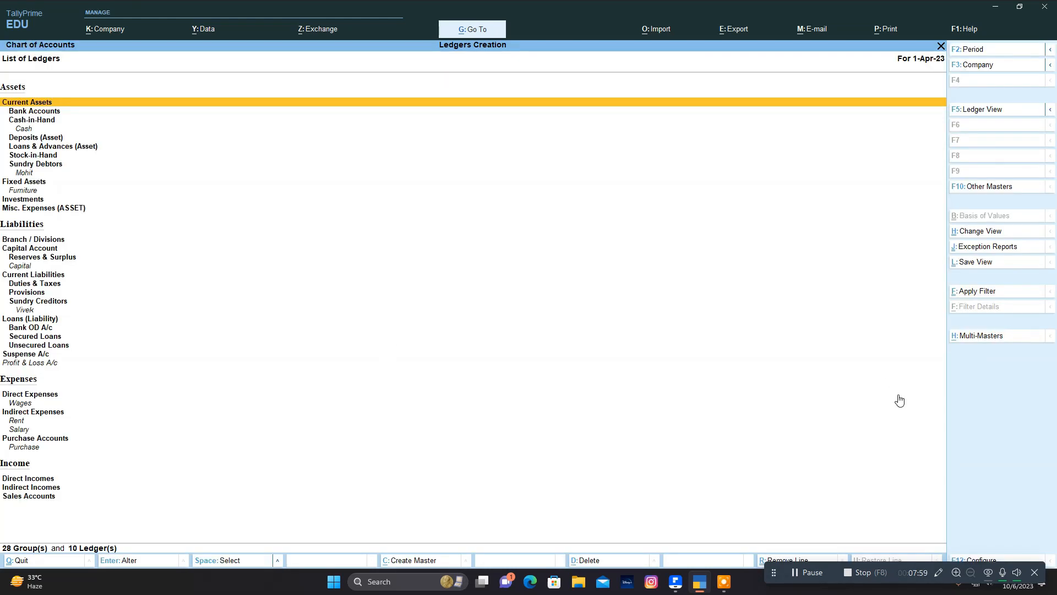
Start creating multiple ledgers at once under the Sundry Creditors group
left_click(958, 341)
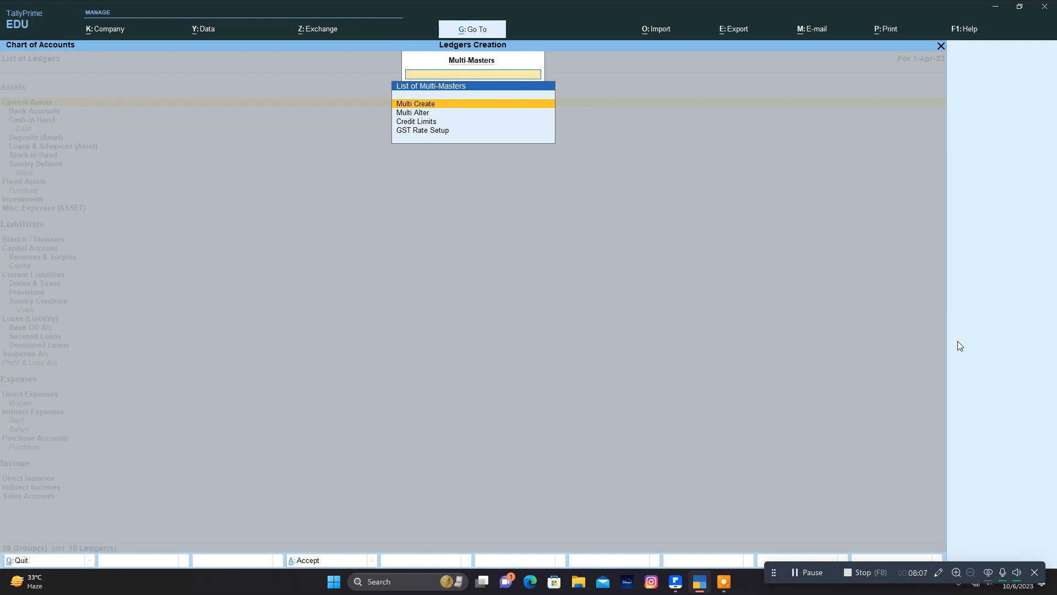
key("Return")
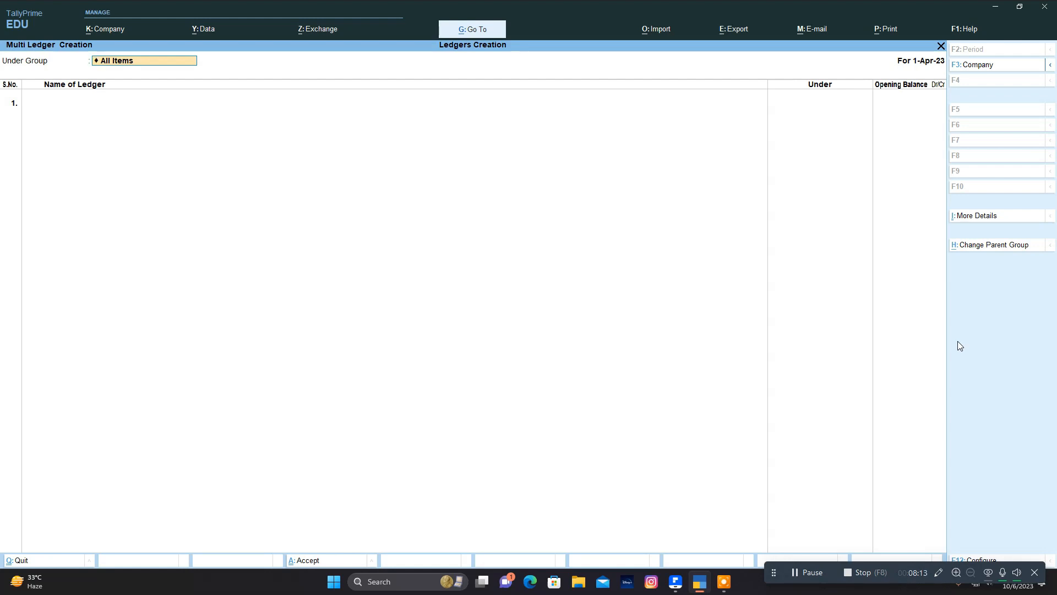
type("Sun")
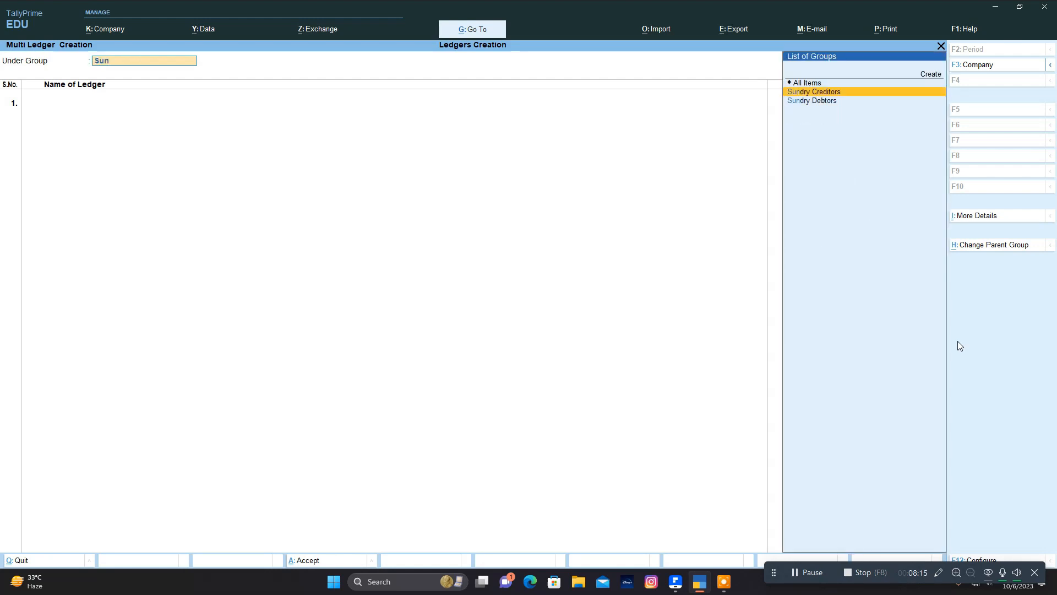
key("Return")
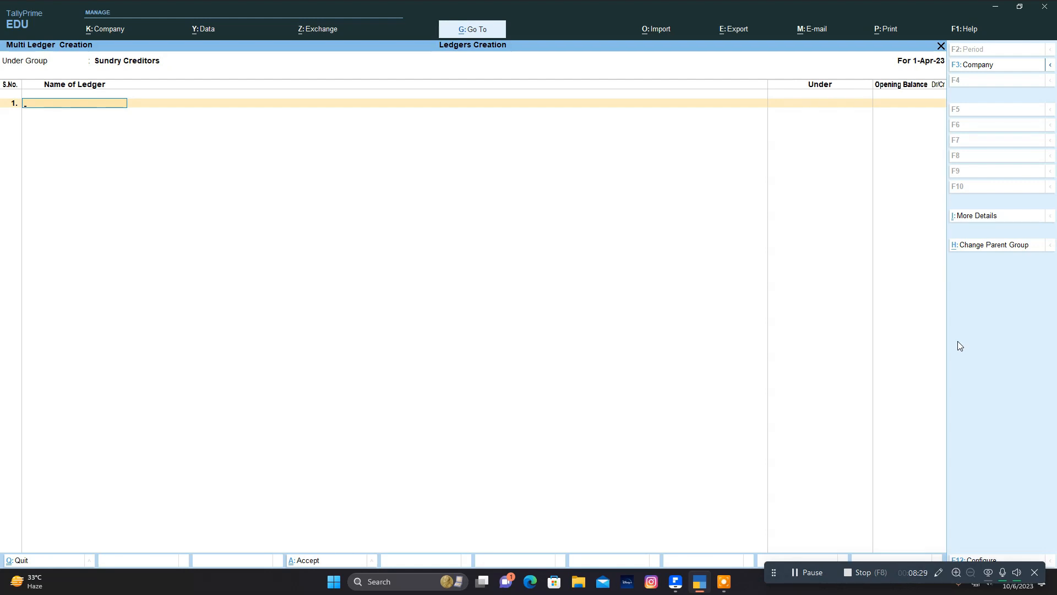
type("Vivek")
key("Return")
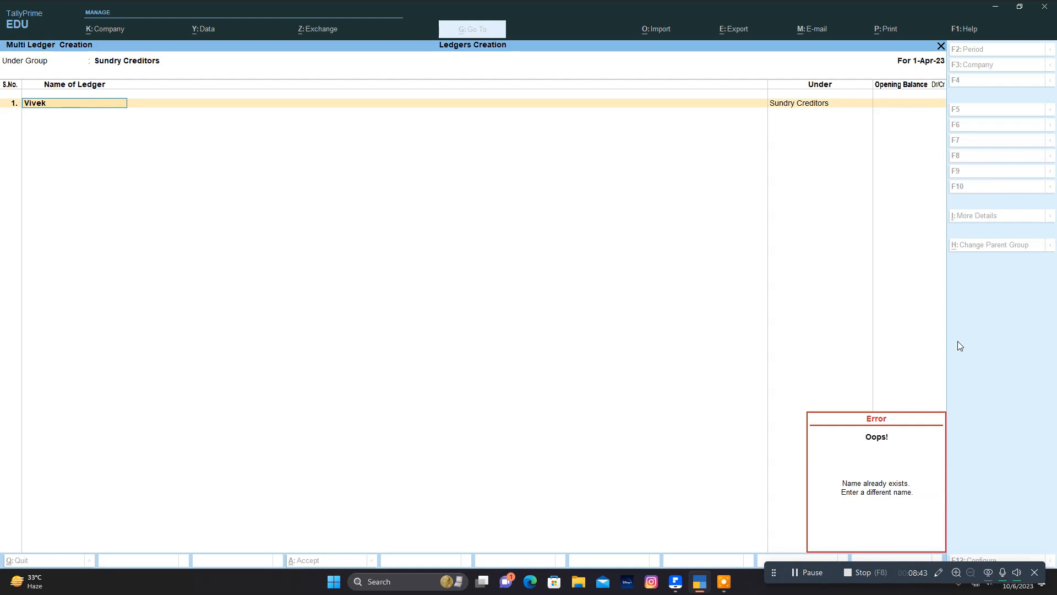
type("V")
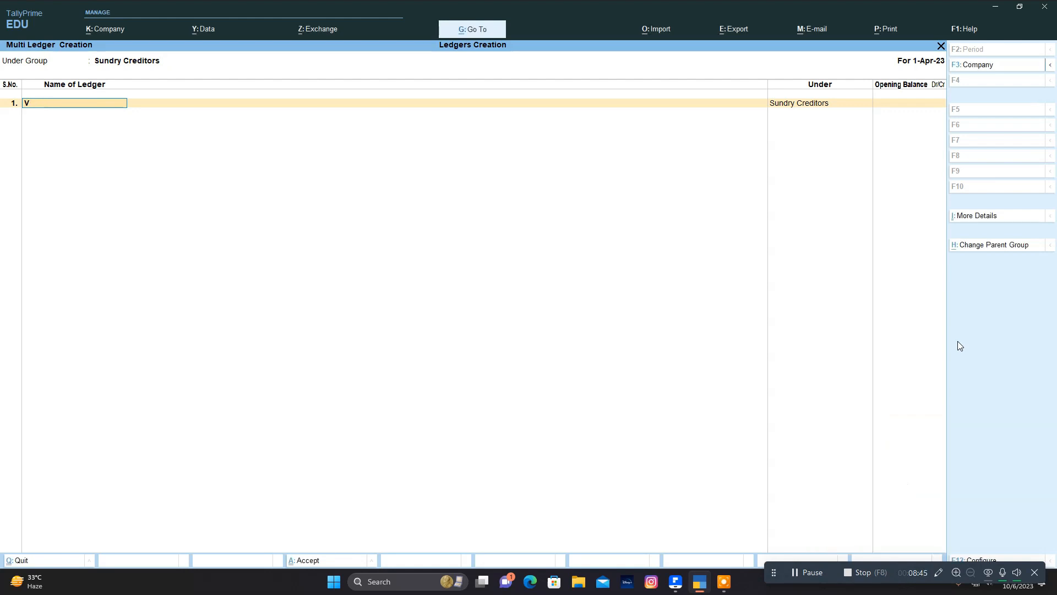
type("ivk")
key("Return")
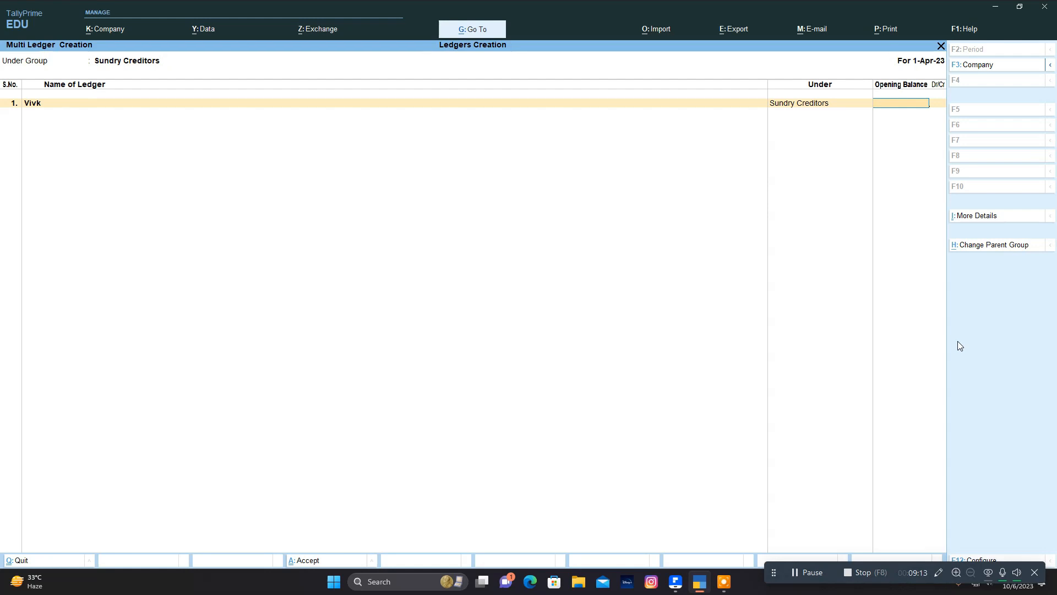
Enter a new creditor's name in the first row and set its opening balance to 4,000 Cr
key("BackSpace")
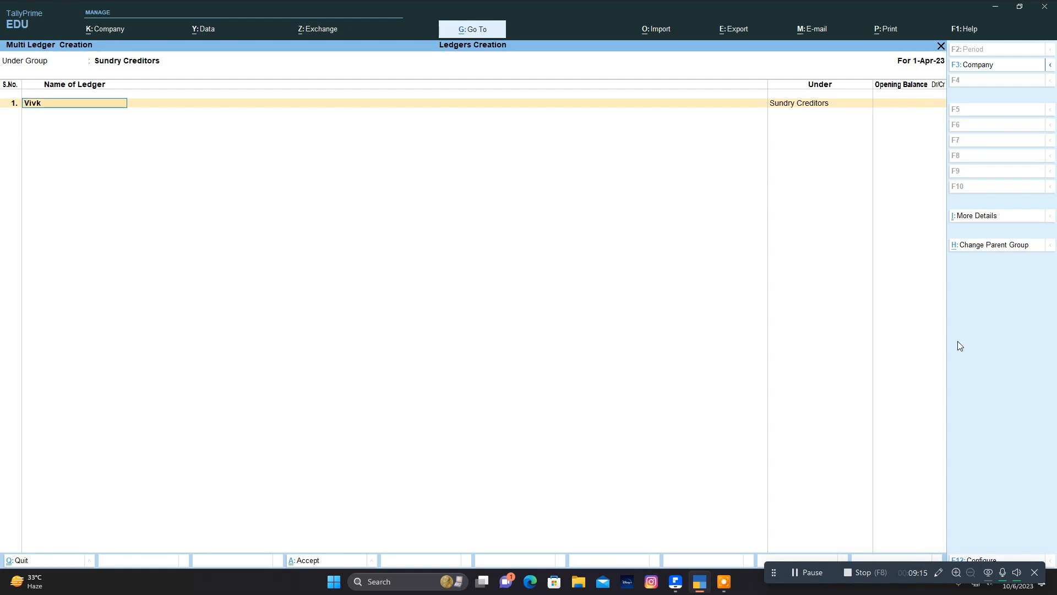
type("Jai")
key("Return")
key("Return")
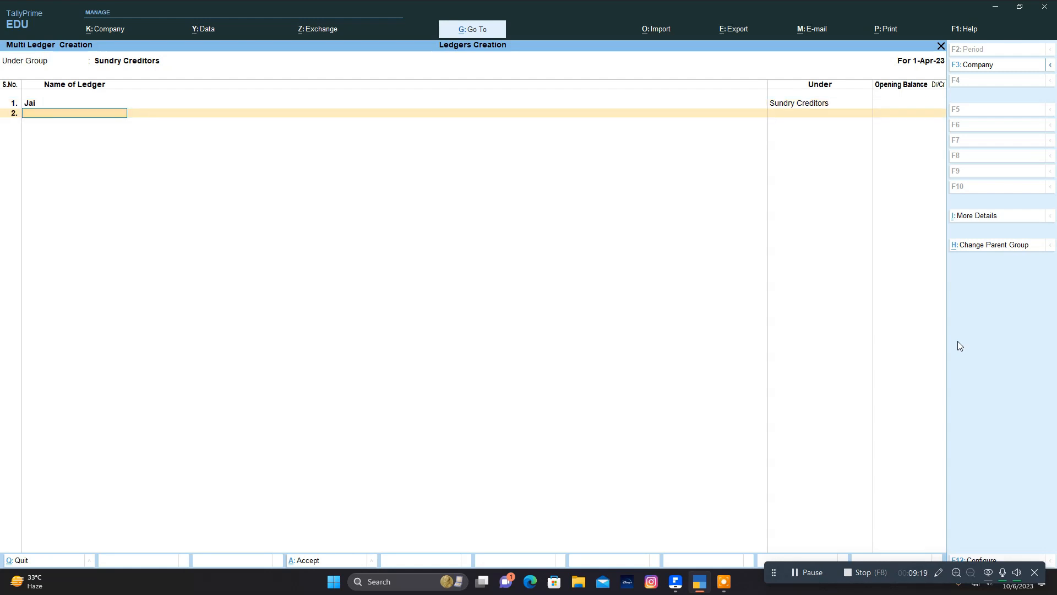
key("BackSpace")
type("4,000")
key("Return")
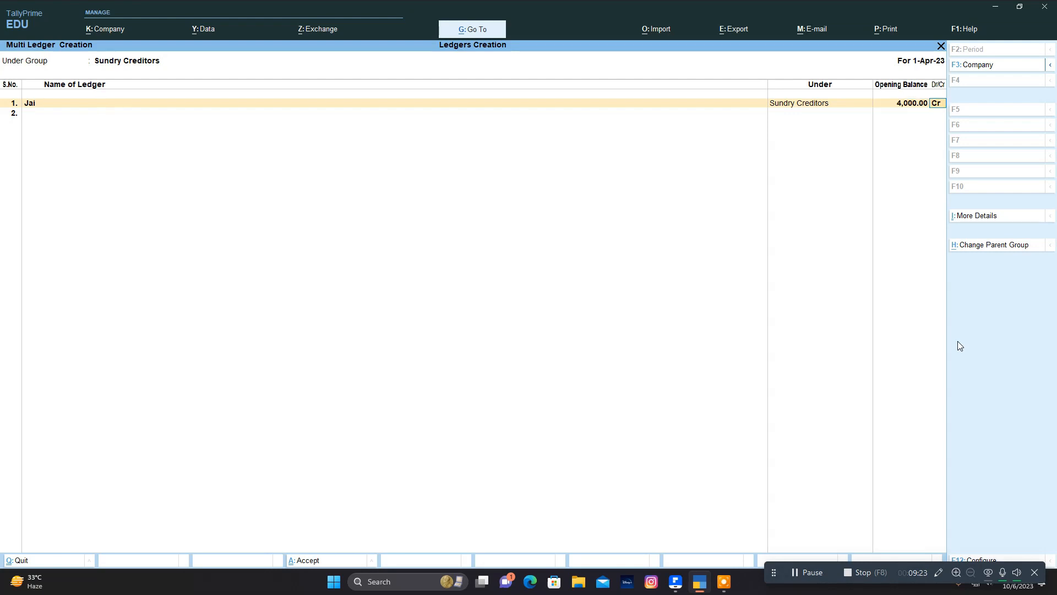
key("Return")
key("Return")
key("Return")
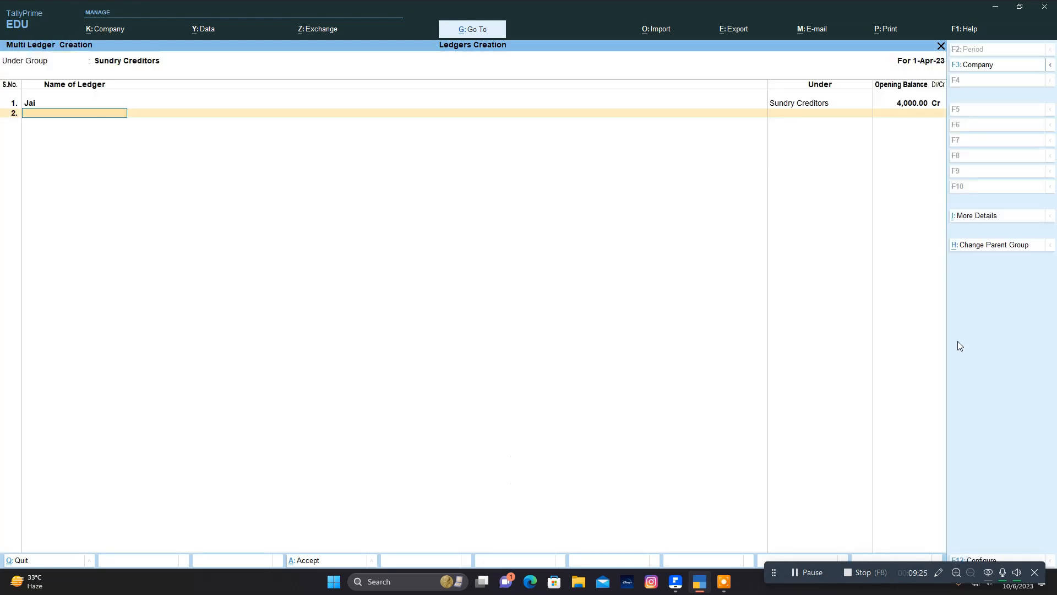
Enter another creditor's name in the second row, set its opening balance to 6,000 Cr and leave the bill-wise breakup blank
type("Tushar")
key("Return")
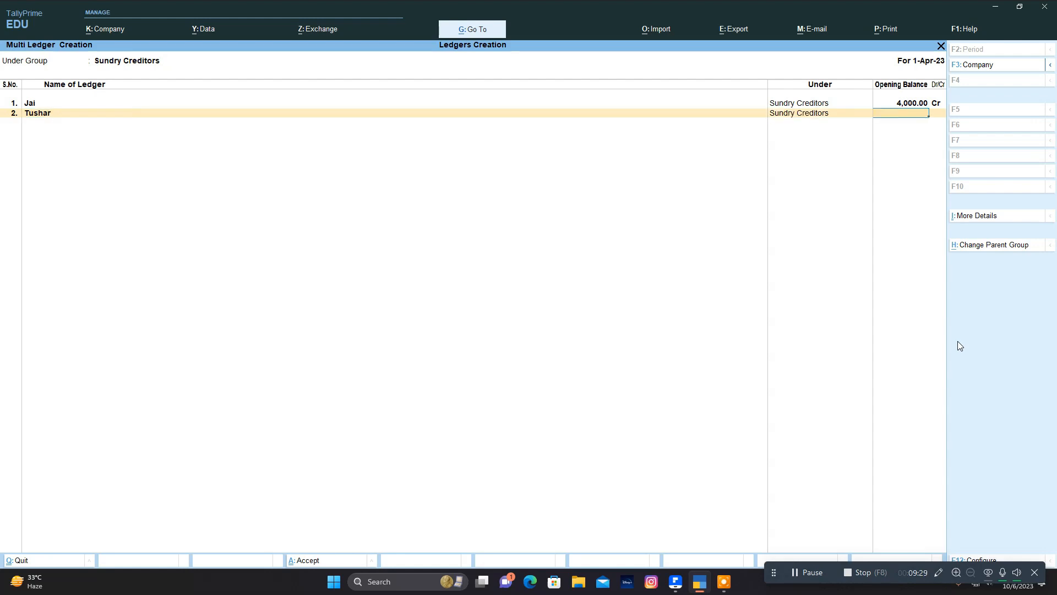
type("6,000")
key("Return")
key("Return")
key("Return")
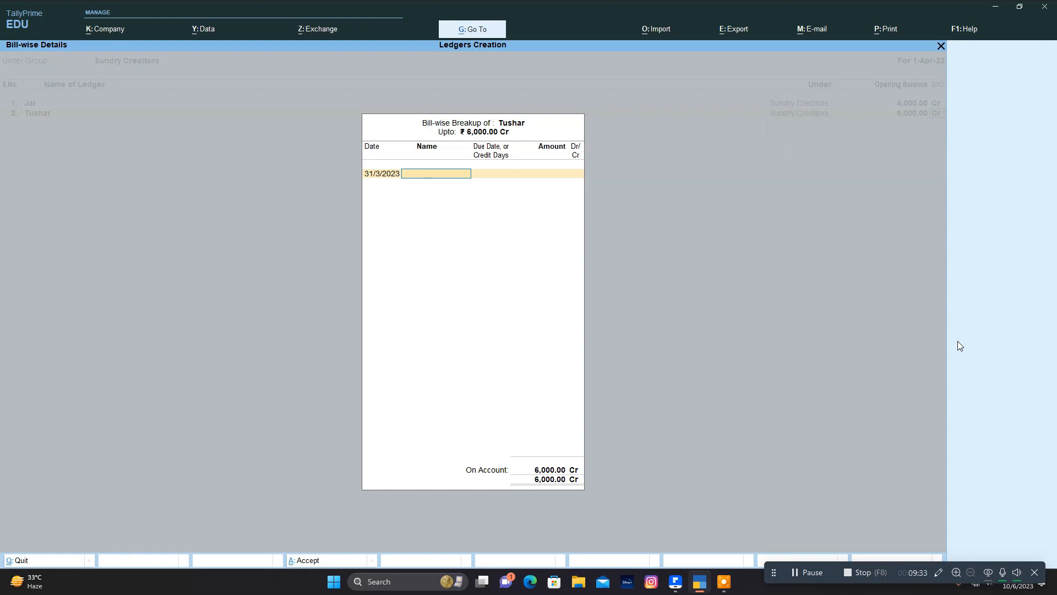
key("Return")
Enter a third creditor's name with a 7,000 Cr opening balance, leave its bill-wise breakup blank and save the creditor ledgers
type("Pooja")
key("Return")
type("70000")
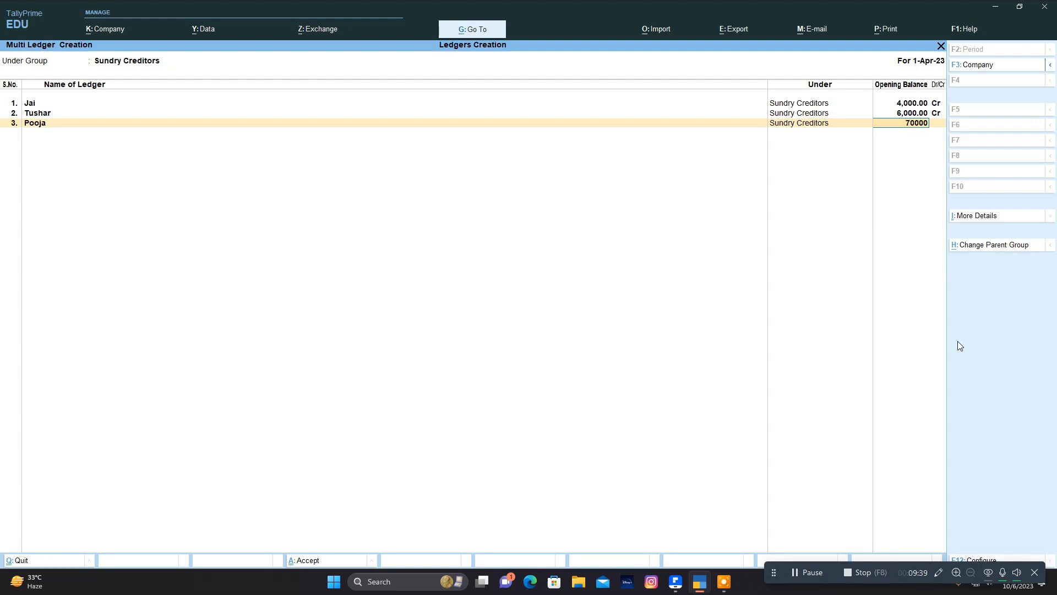
key("BackSpace")
key("Return")
key("Return")
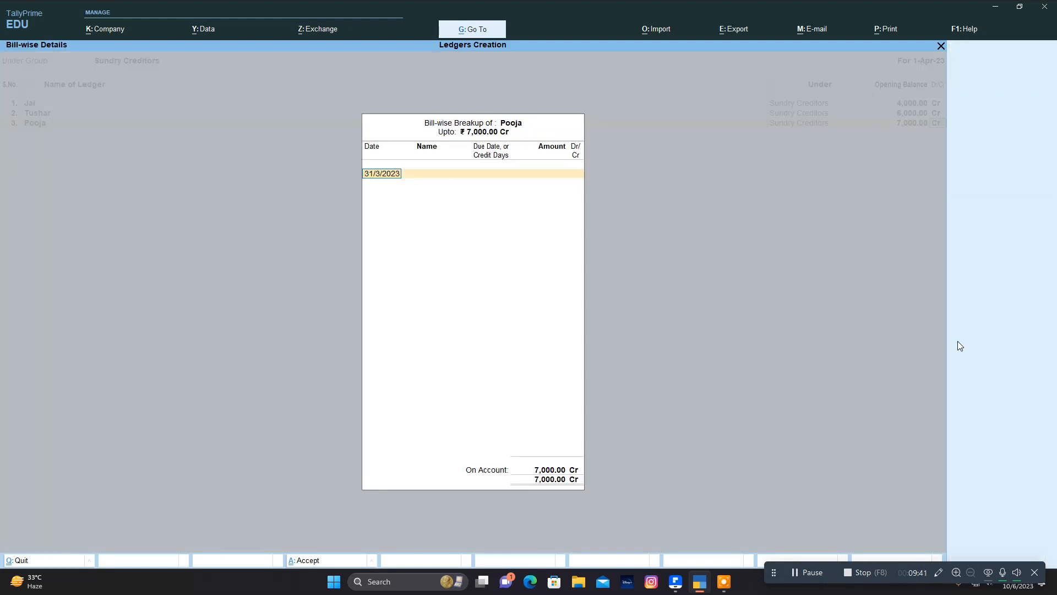
key("Return")
key("Return")
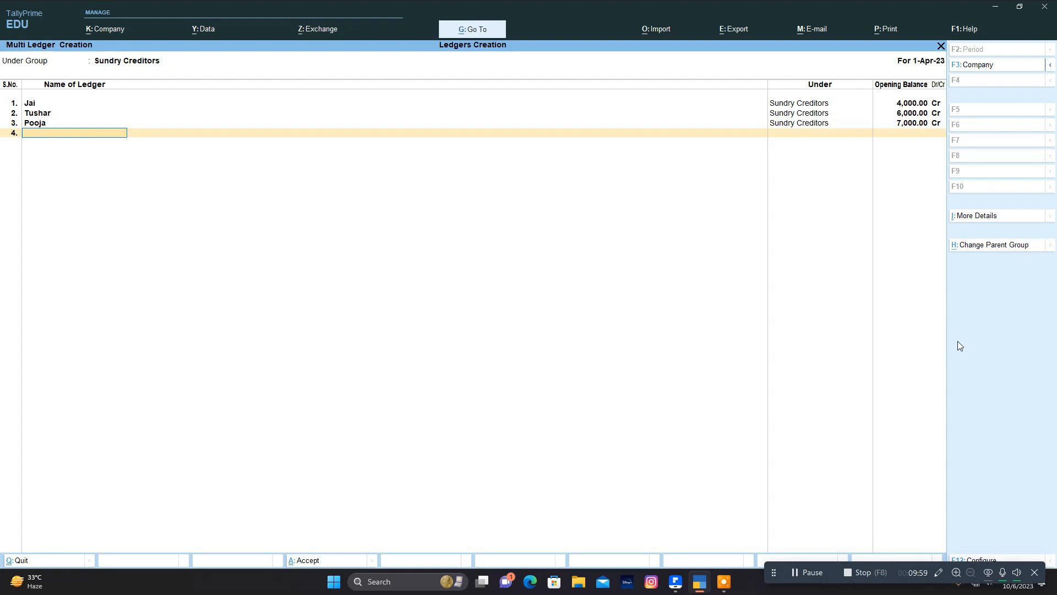
key("Return")
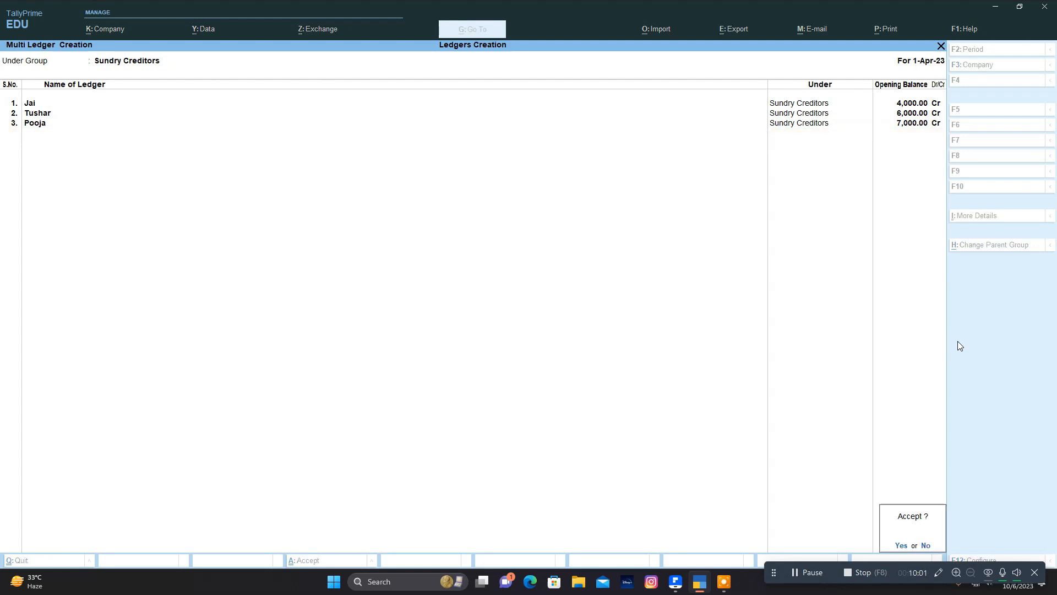
key("Return")
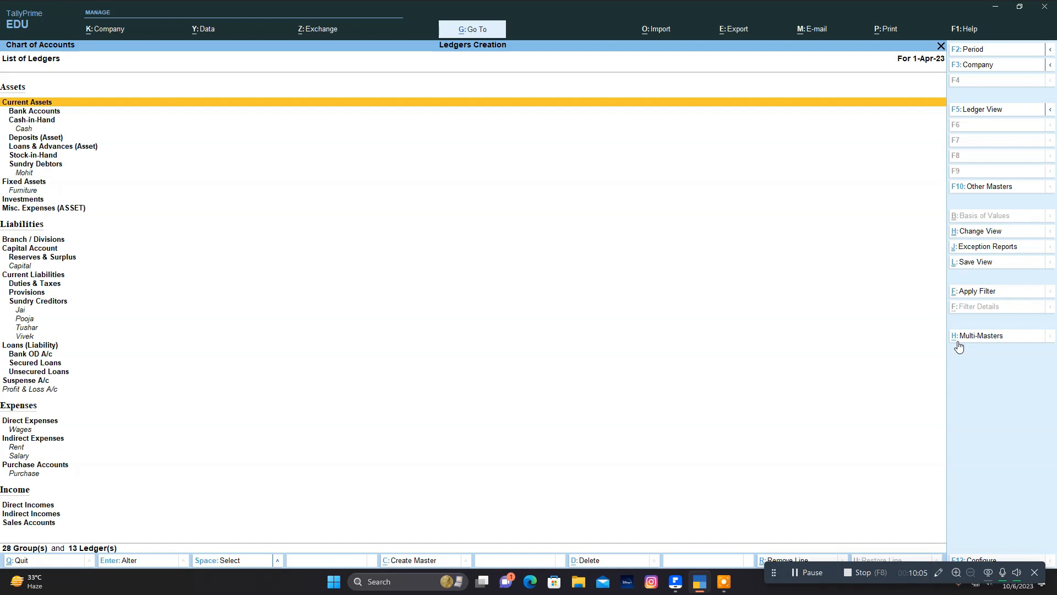
Leave the Chart of Accounts for the Gateway of Tally and open the creation of masters
left_click(958, 341)
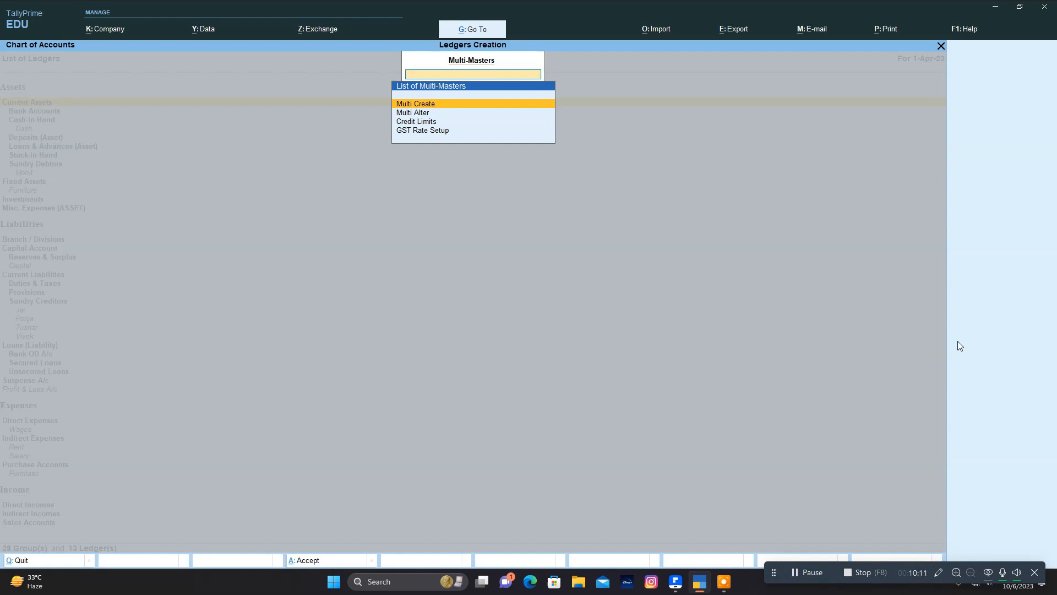
key("Escape")
key("Escape")
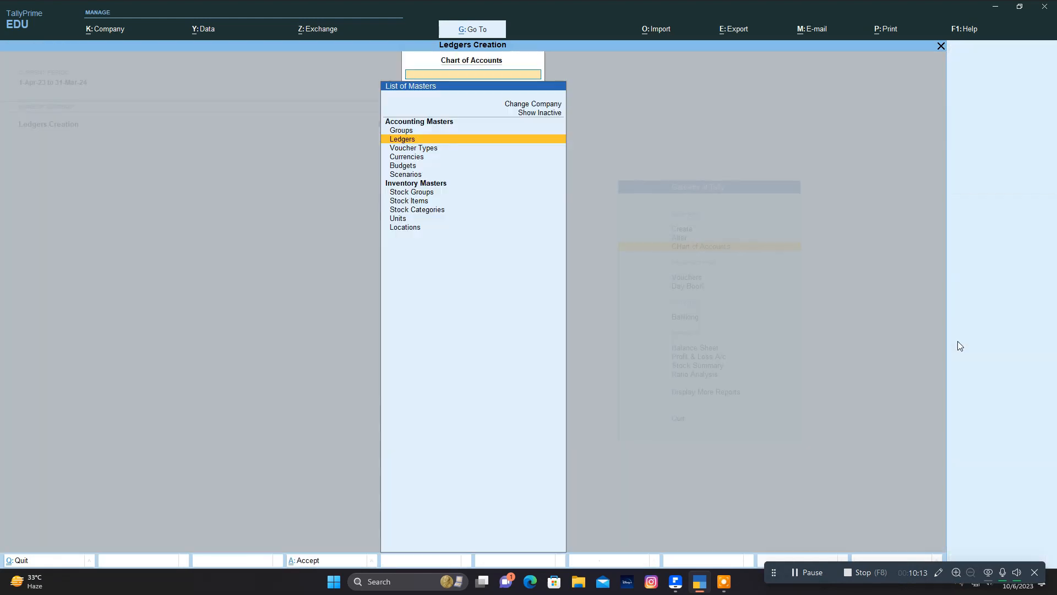
key("Escape")
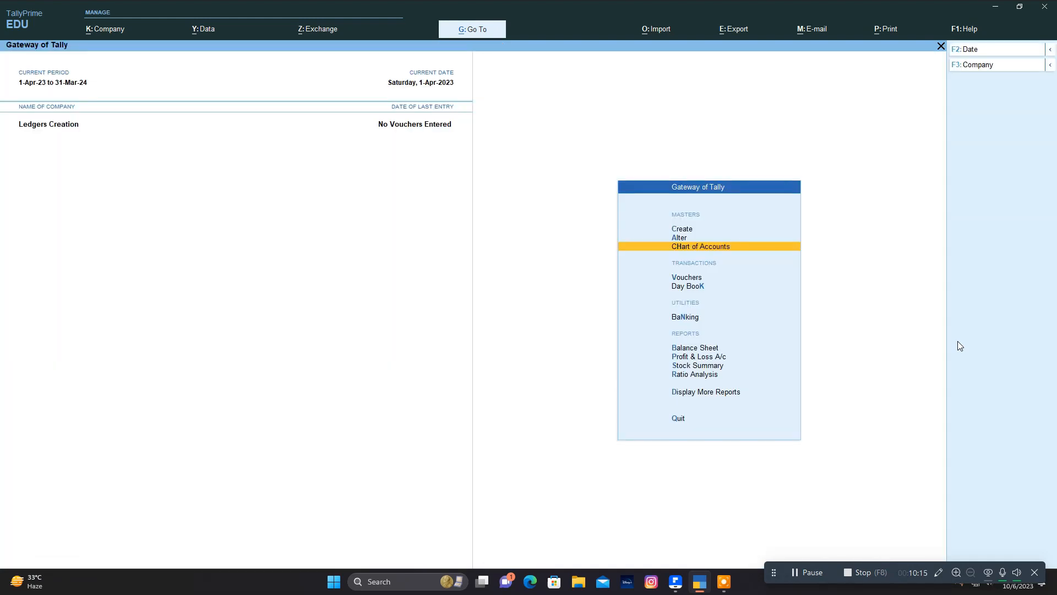
key("Up")
key("Up")
key("Return")
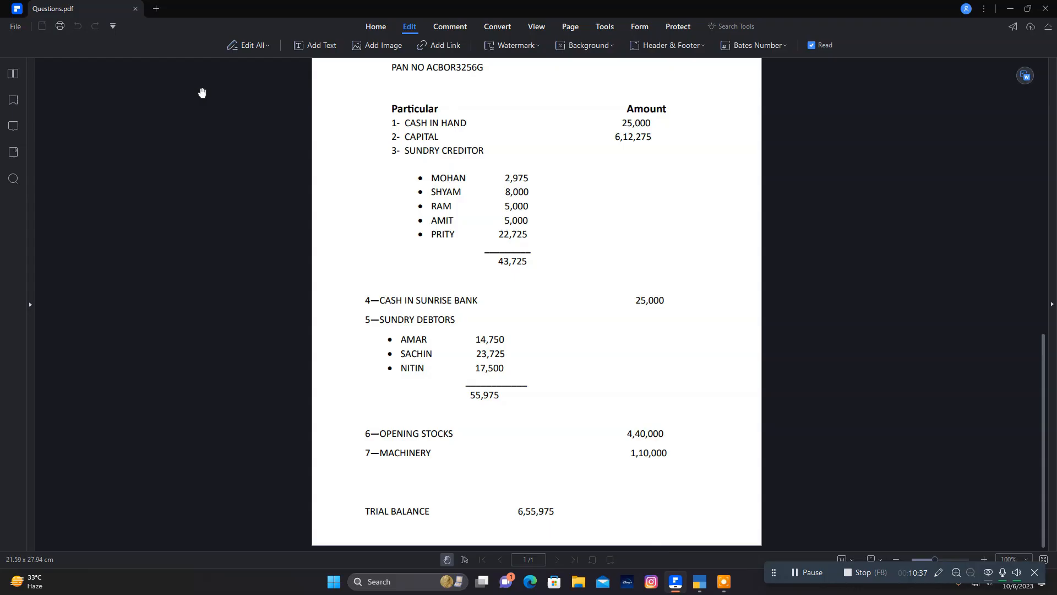
Examine the practice question in Questions.pdf for the company details, ledger items and opening amounts
scroll(472, 223, "up", 3)
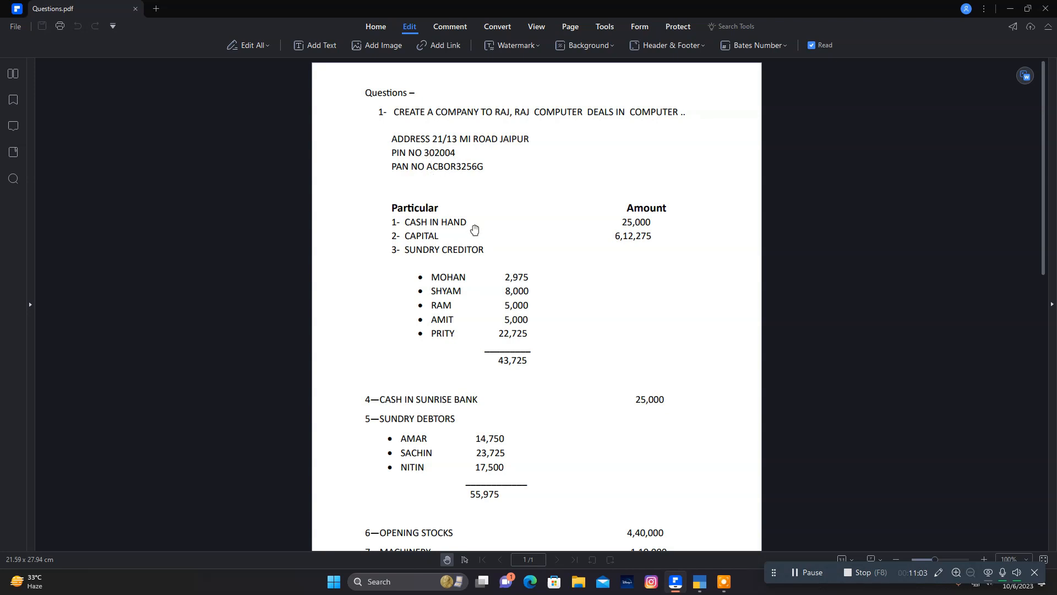
scroll(474, 221, "down", 3)
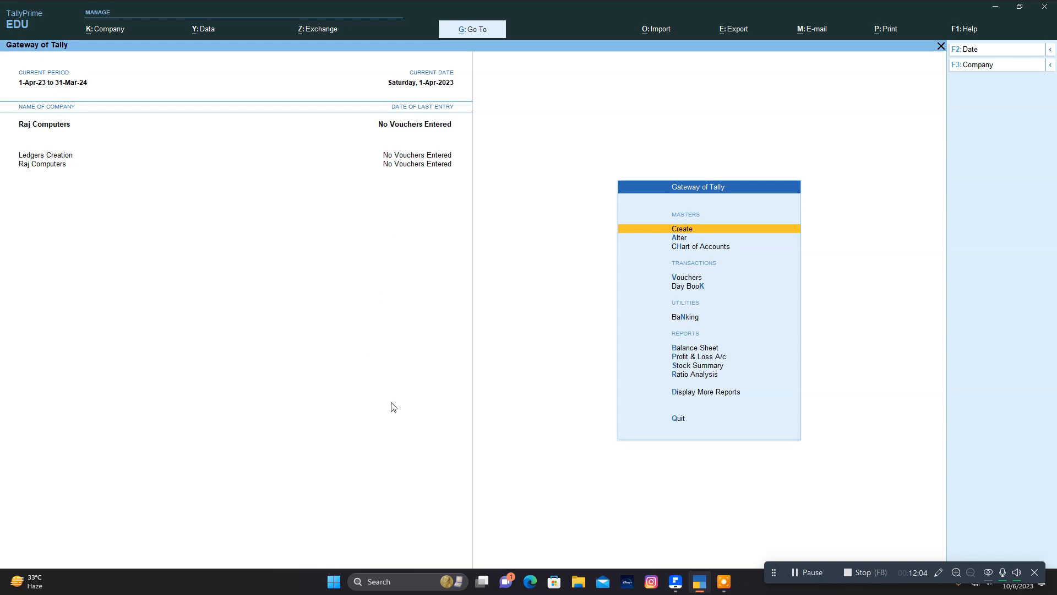
left_click(678, 581)
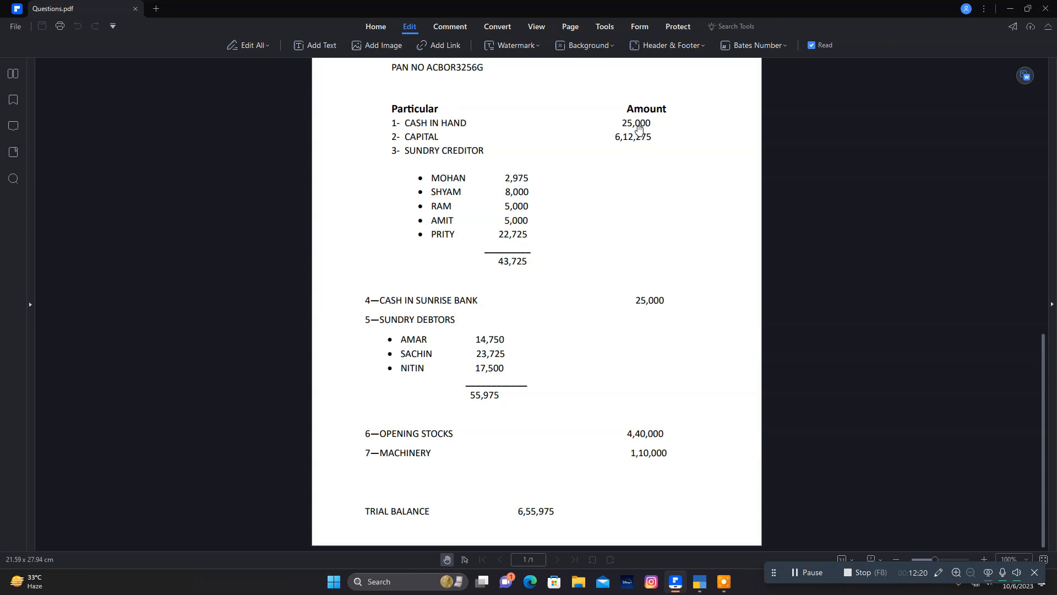
Switch to TallyPrime, alter the Cash ledger of Raj Computers to an opening balance of 25,000 Dr and save it
left_click(700, 582)
key("Down")
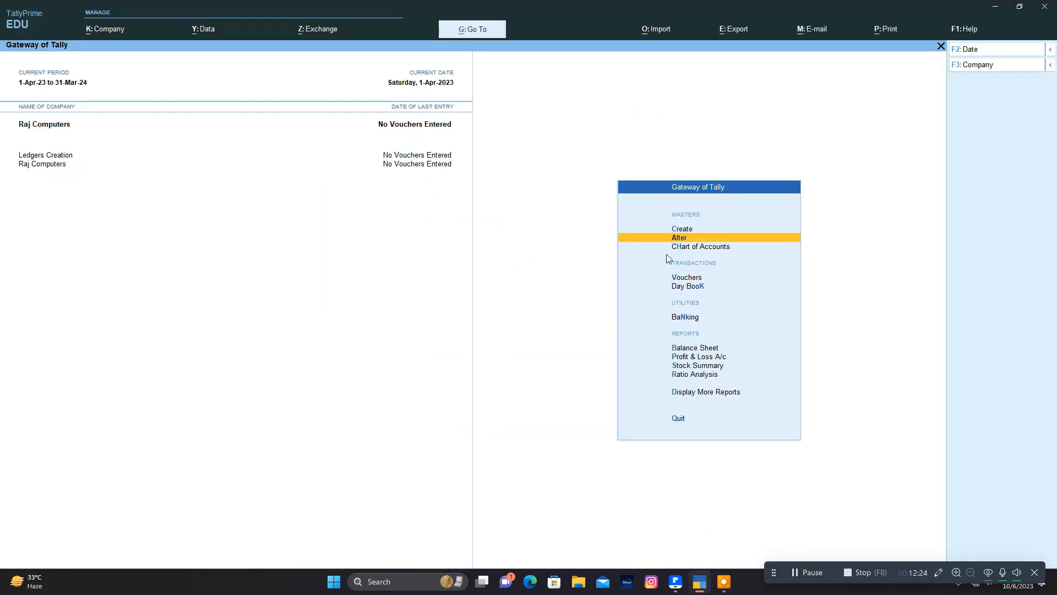
key("Return")
key("Down")
key("Return")
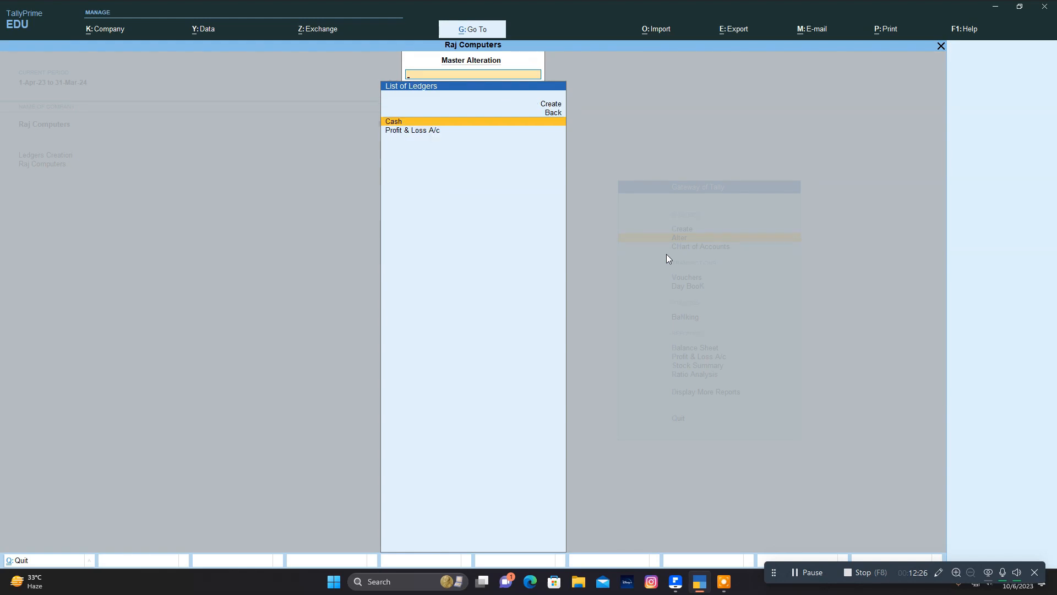
key("Return")
key("Return")
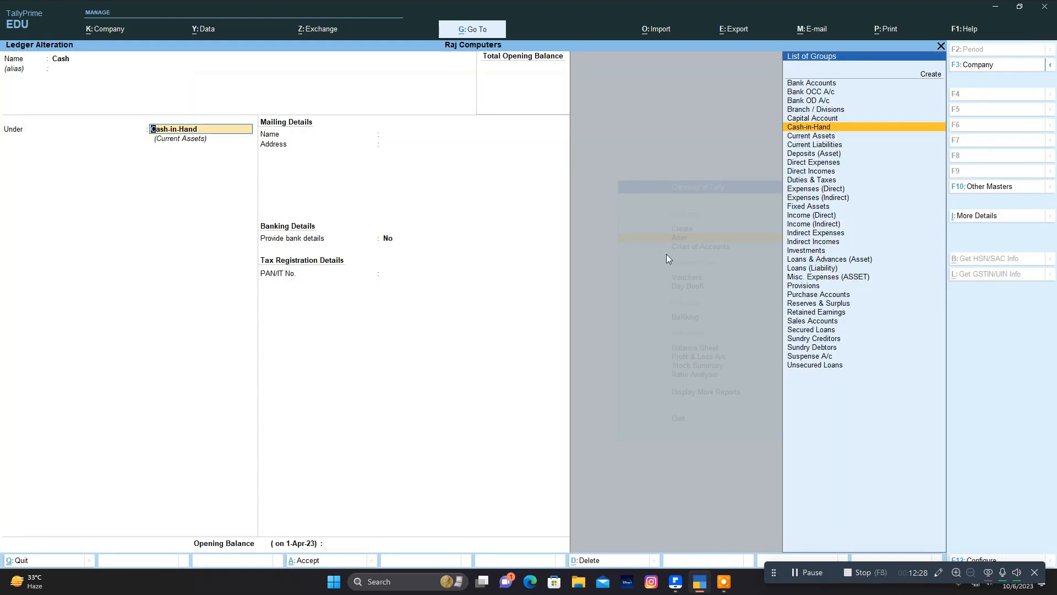
key("Return")
type("25000")
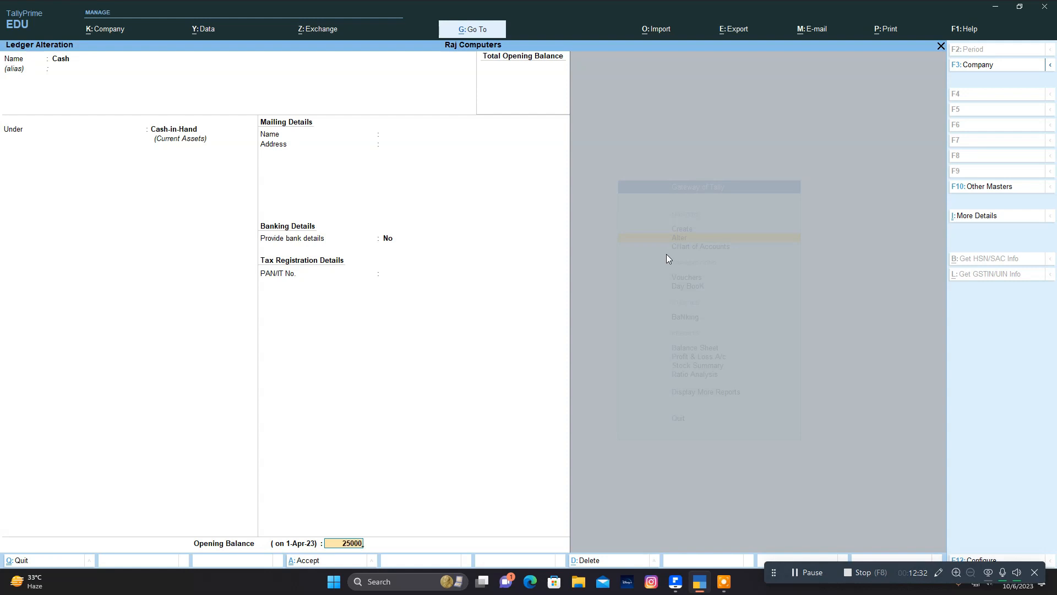
key("Return")
key("Return")
key("Return")
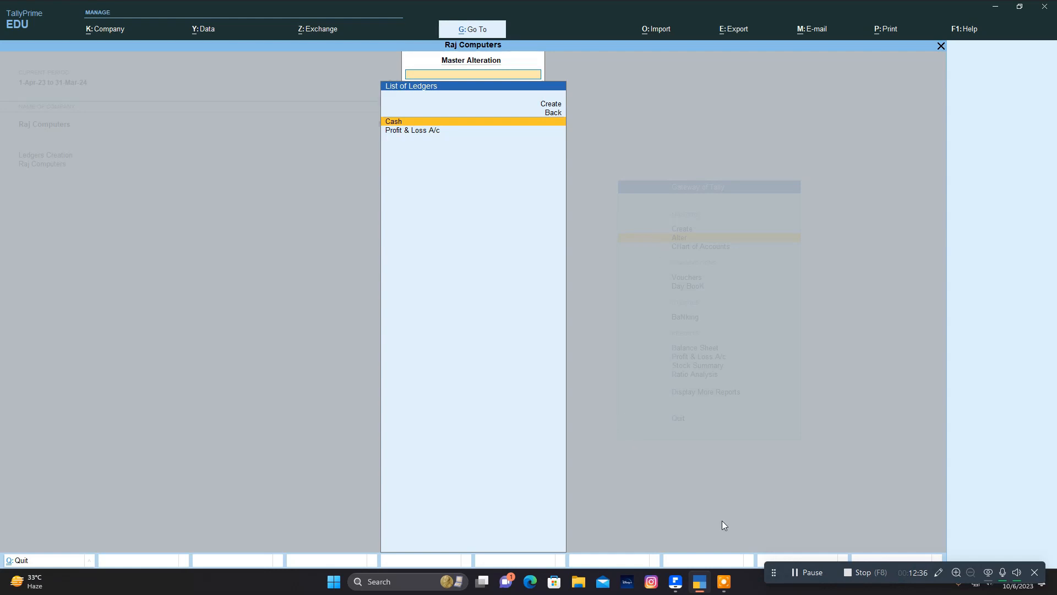
Check the next item in Questions.pdf, and in TallyPrime start a new ledger named Capital under the Capital Account group
left_click(675, 581)
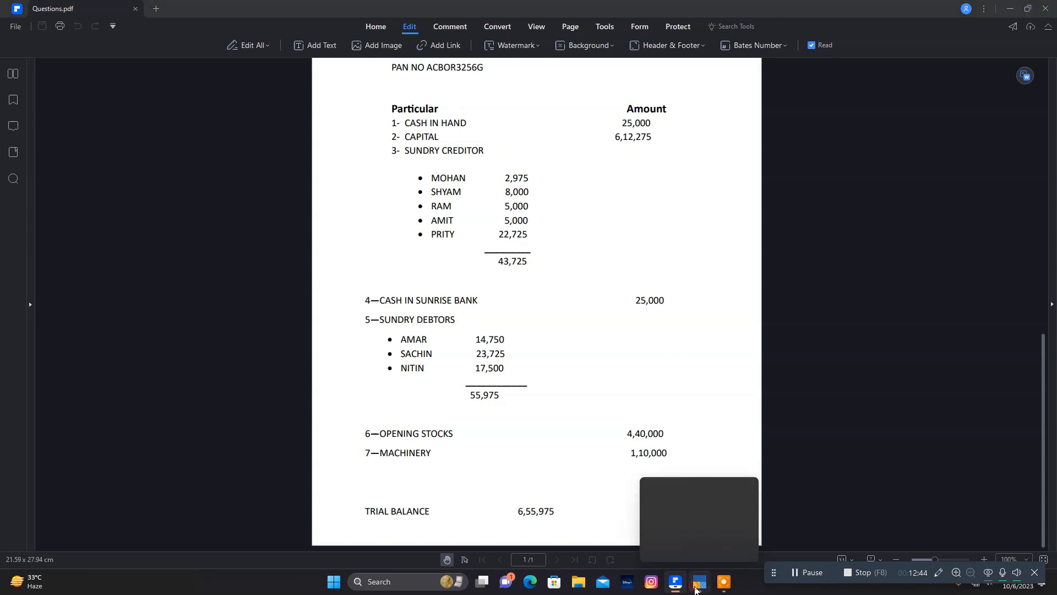
left_click(697, 584)
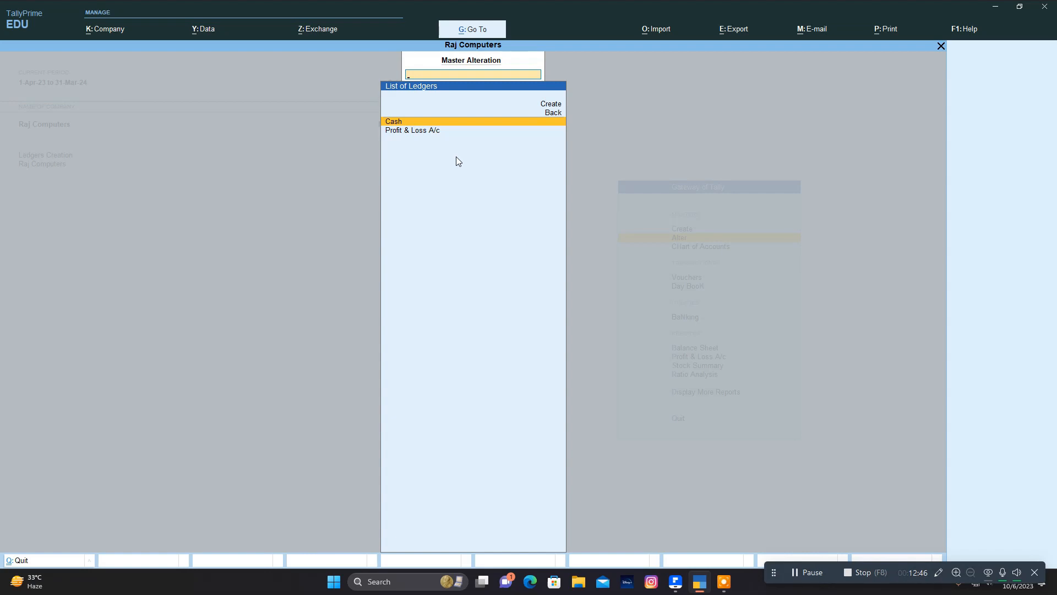
key("Up")
key("Up")
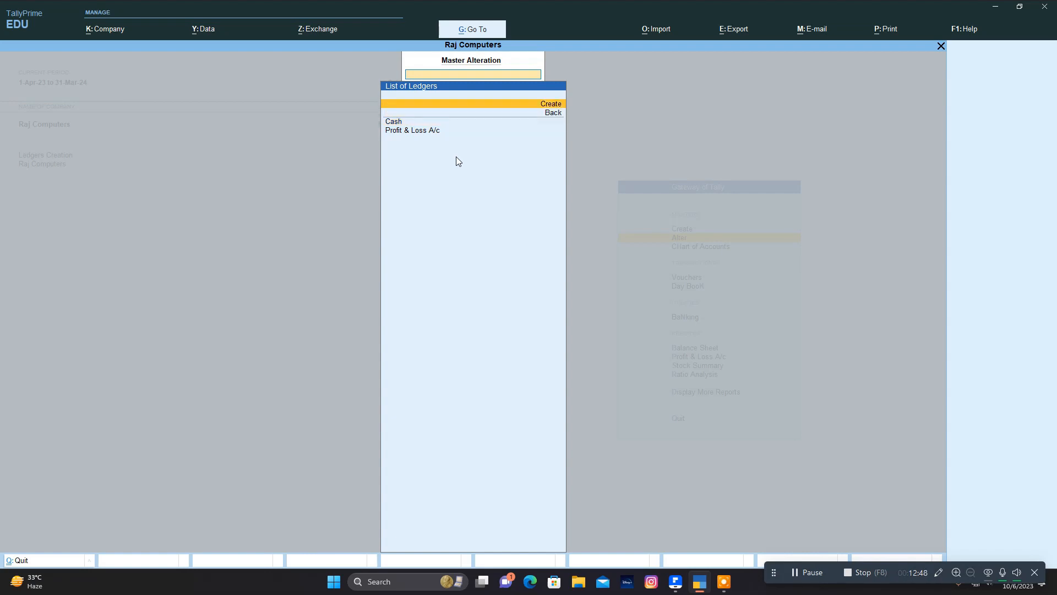
key("Return")
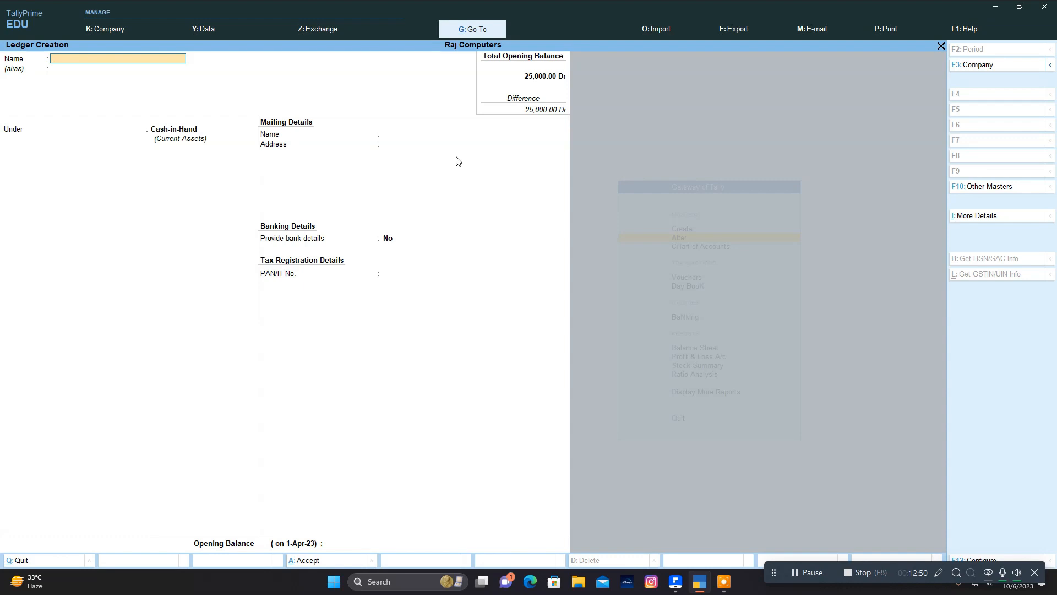
type("Capital")
key("Return")
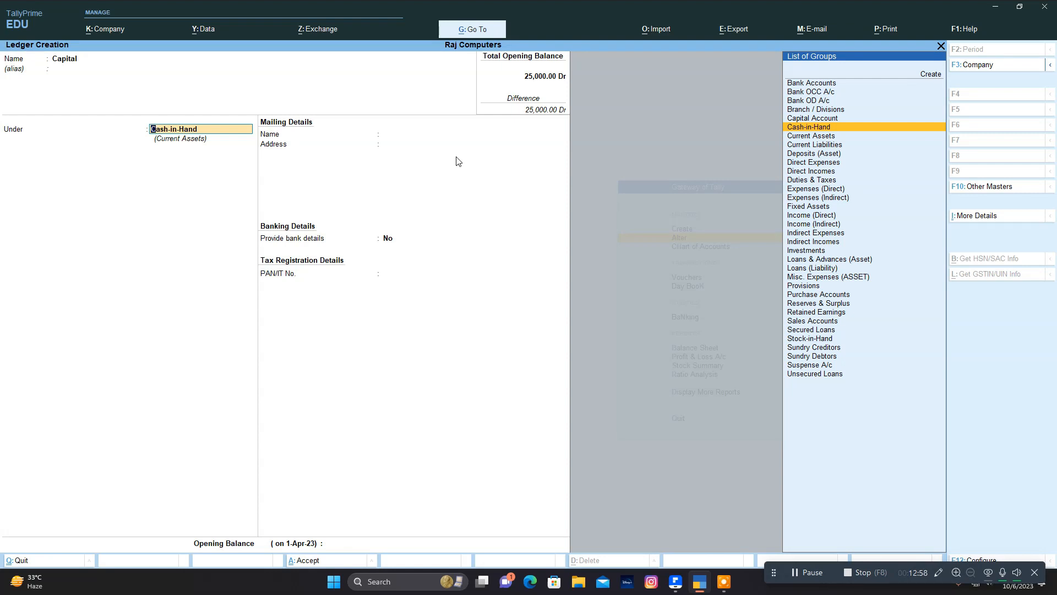
type("Cap")
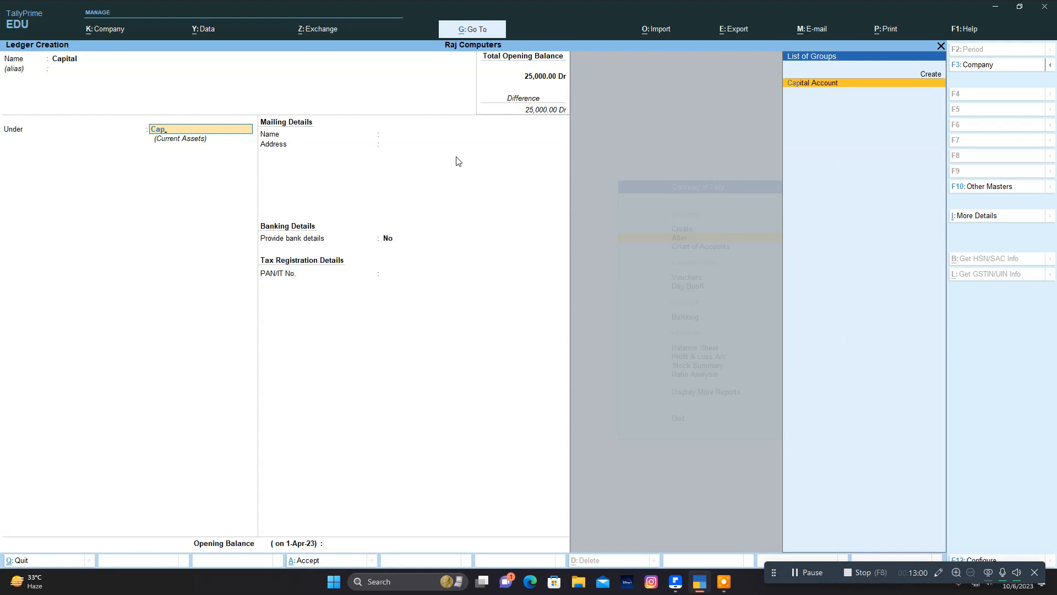
key("Return")
Keep the default mailing, banking and tax details, set the Capital ledger's opening balance to 6,12,275 Cr and save it
key("Return")
key("Return")
key("Return")
key("Return")
key("Return")
key("Return")
key("Return")
key("Return")
key("Return")
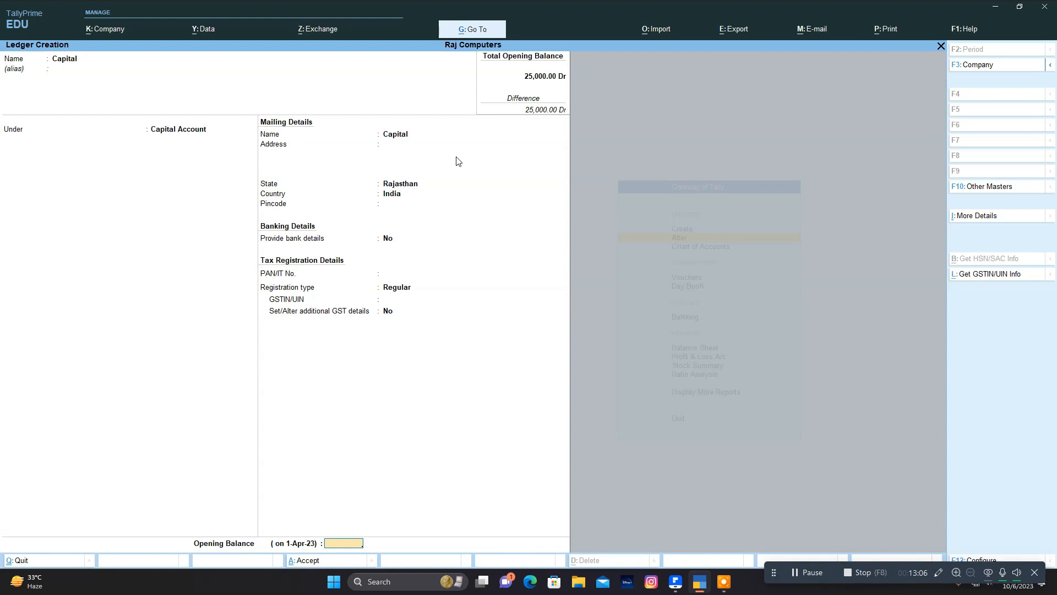
type("6,12,2")
type("75")
key("Return")
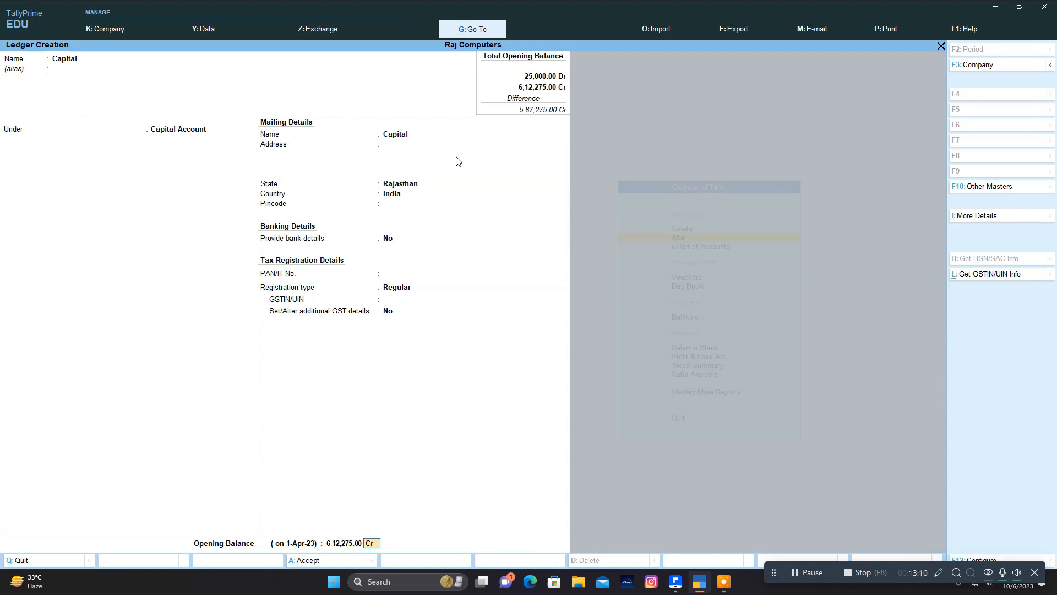
key("Return")
key("Return")
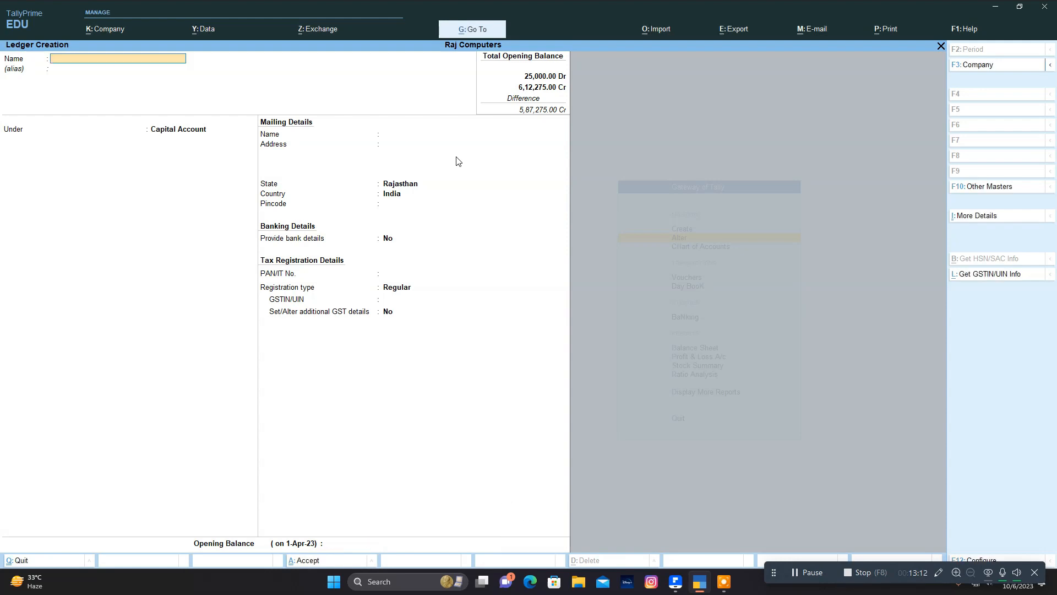
Check the Sundry Creditor entries in Questions.pdf, and in TallyPrime leave ledger creation for the Gateway of Tally
left_click(697, 586)
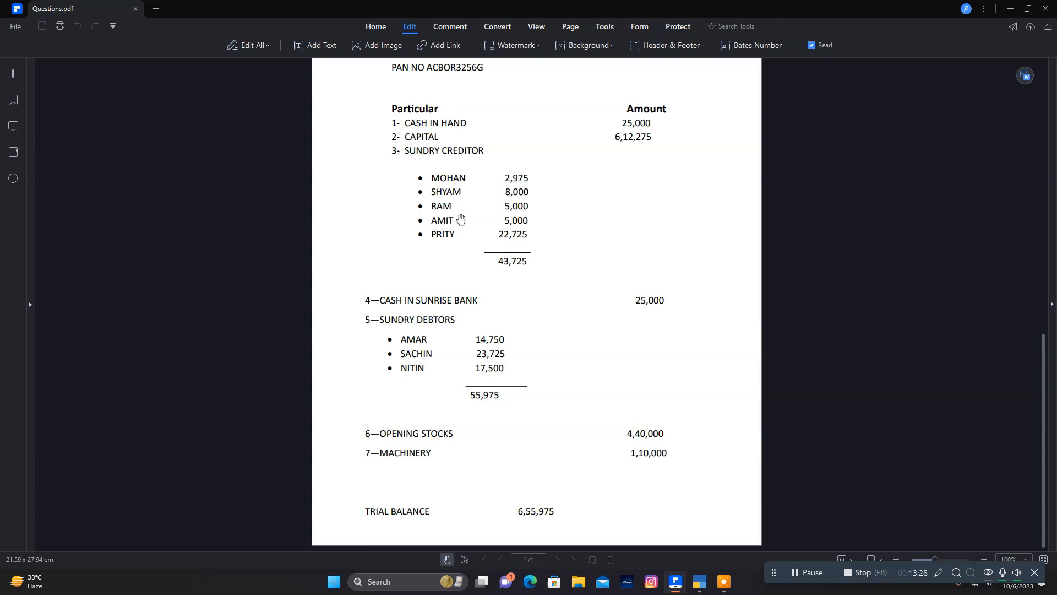
left_click(701, 582)
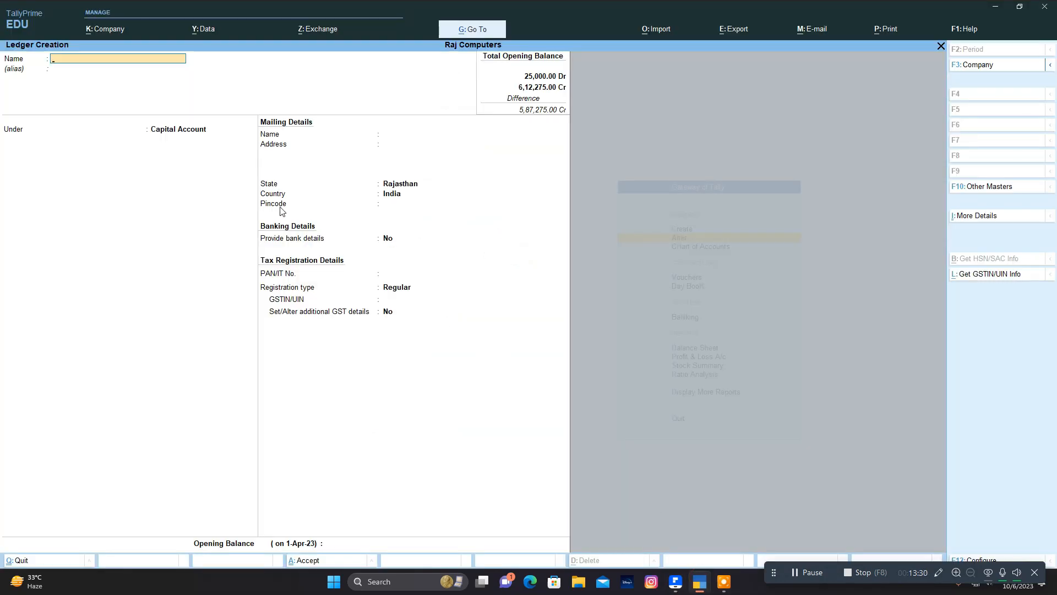
key("Escape")
key("Return")
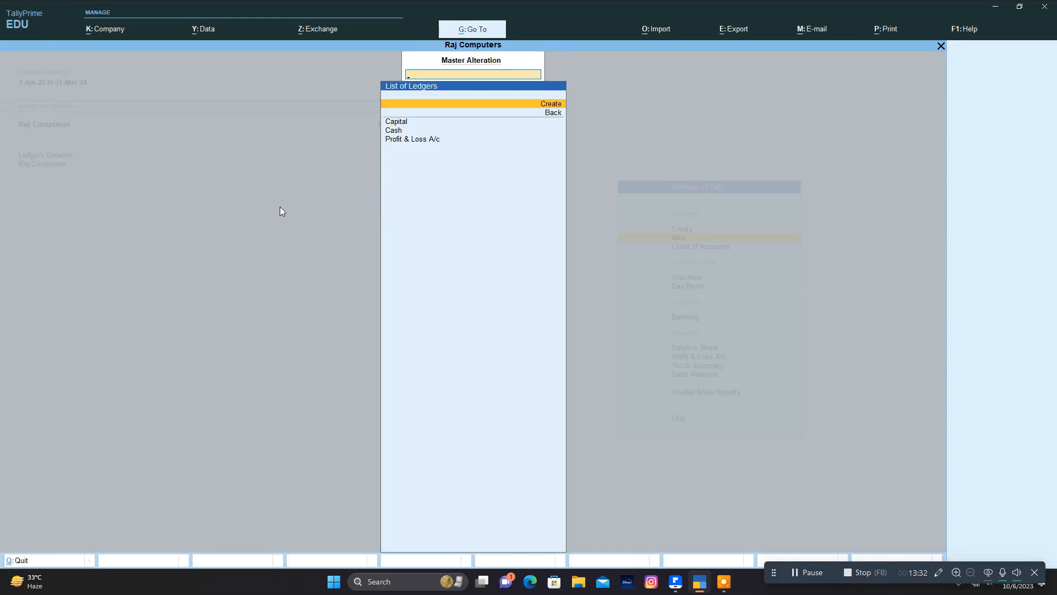
key("Escape")
key("Escape")
Display the list of ledgers in the Chart of Accounts and start Multi Create for Raj Computers
key("Down")
key("Return")
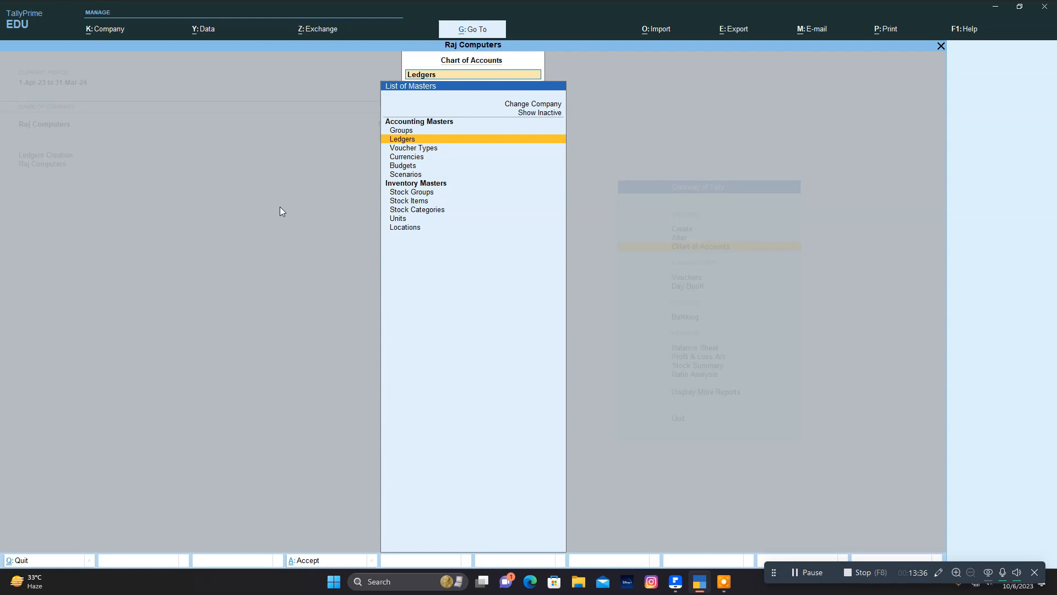
key("Return")
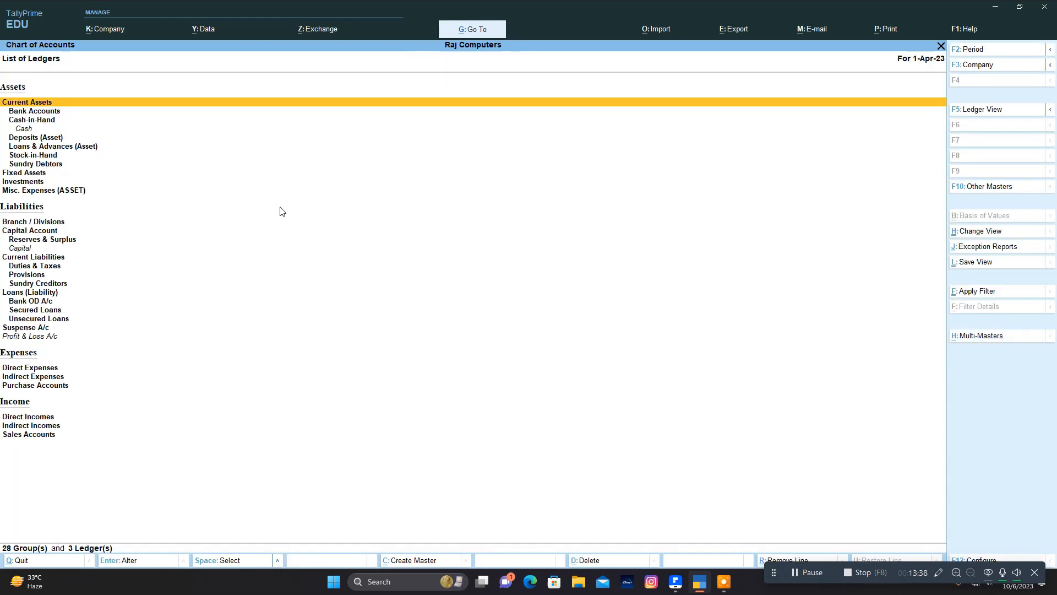
key("alt+h")
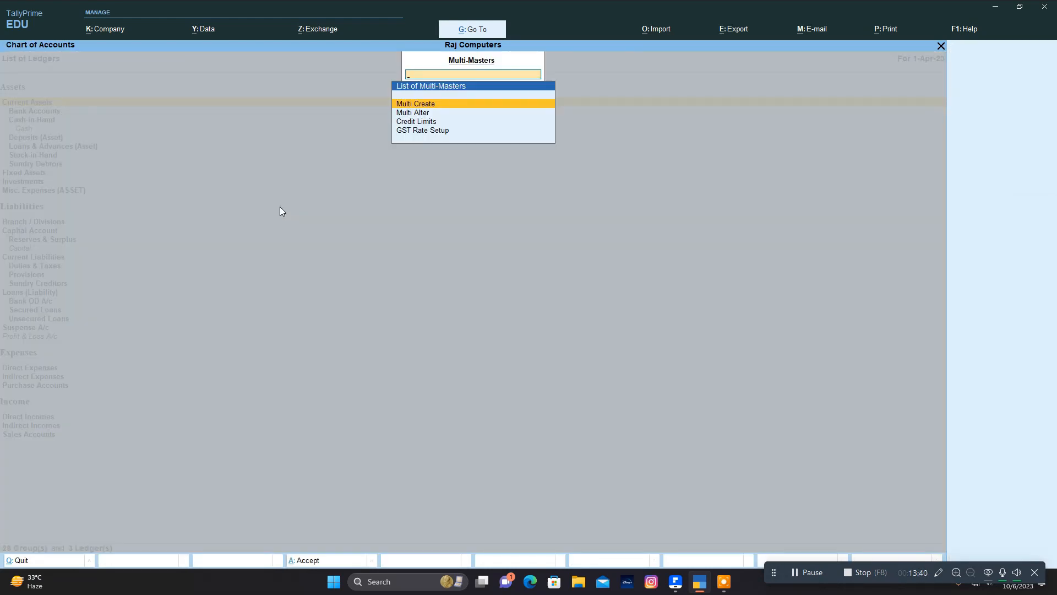
key("Return")
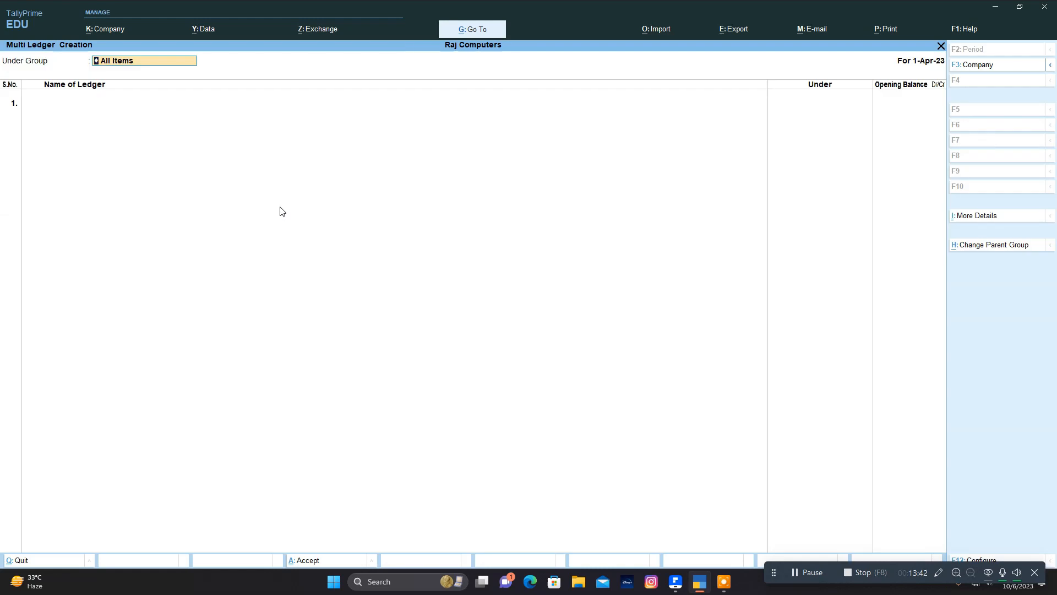
Set the group for the new ledgers to Sundry Creditors and consult the creditor list in Questions.pdf
type("Sund")
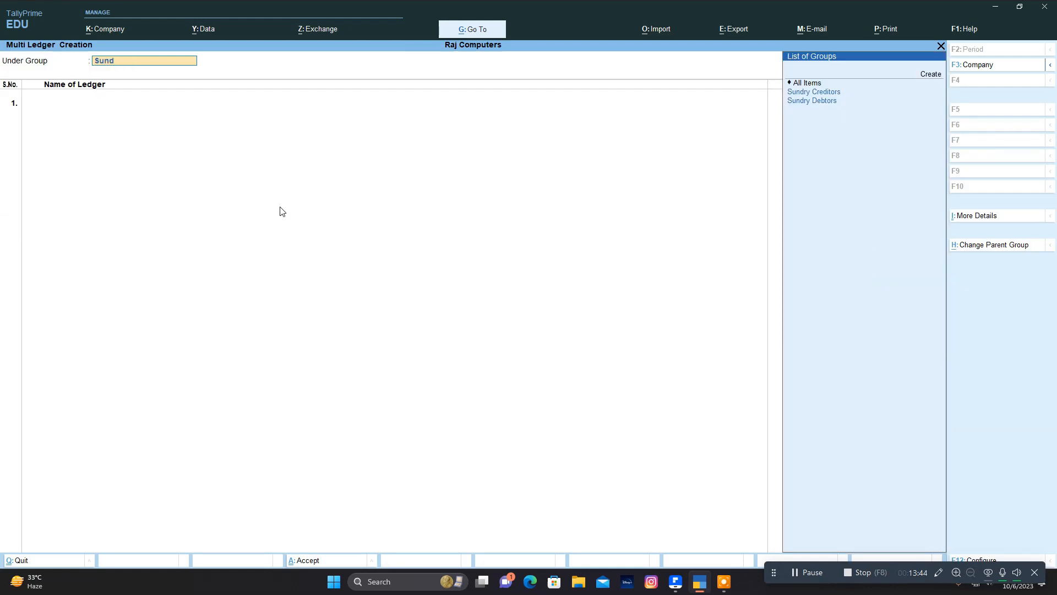
key("Return")
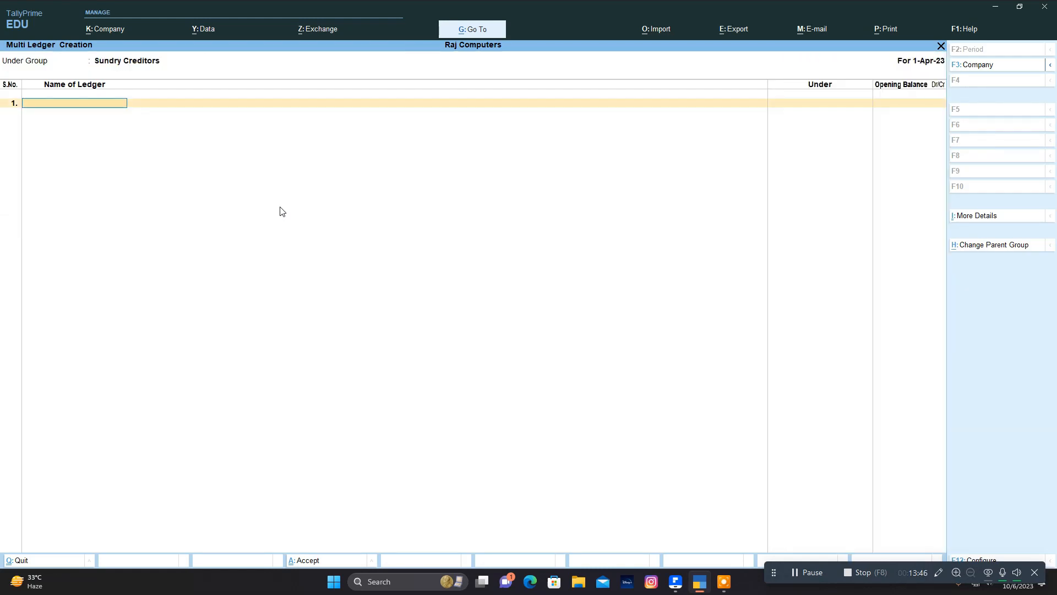
left_click(675, 584)
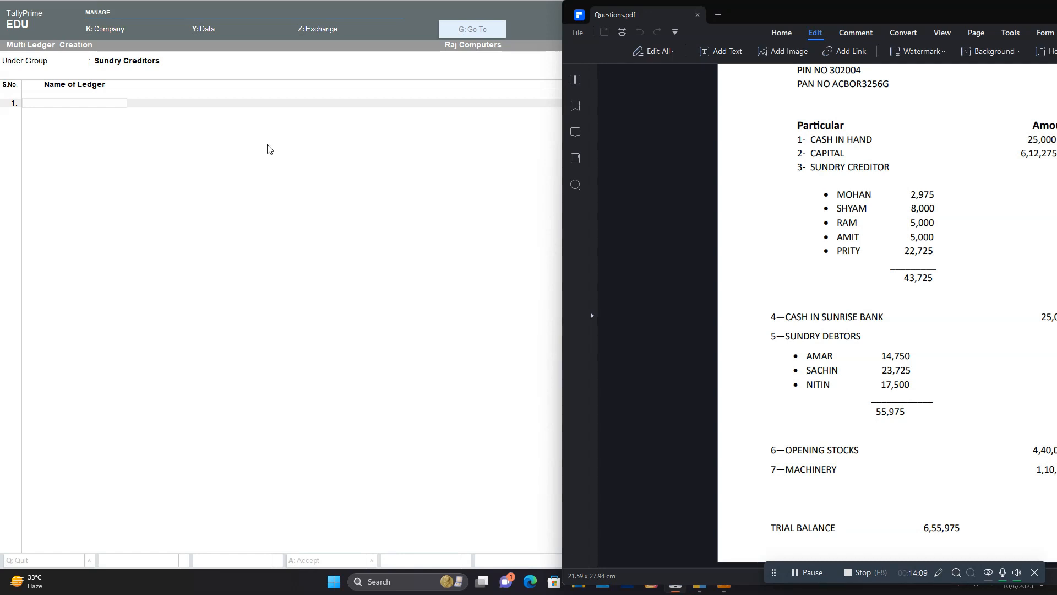
In TallyPrime, enter the first creditor listed in Questions.pdf as a ledger with an opening balance of 2,975 Cr
left_click(231, 160)
type("Mohan")
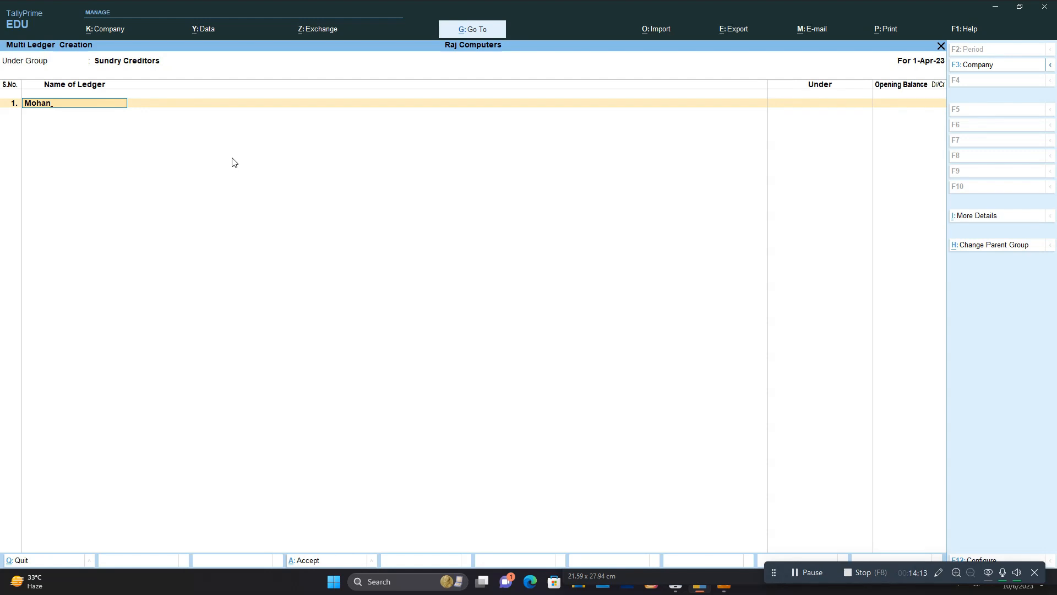
key("Return")
type("2975")
key("Return")
key("Return")
key("Return")
key("Return")
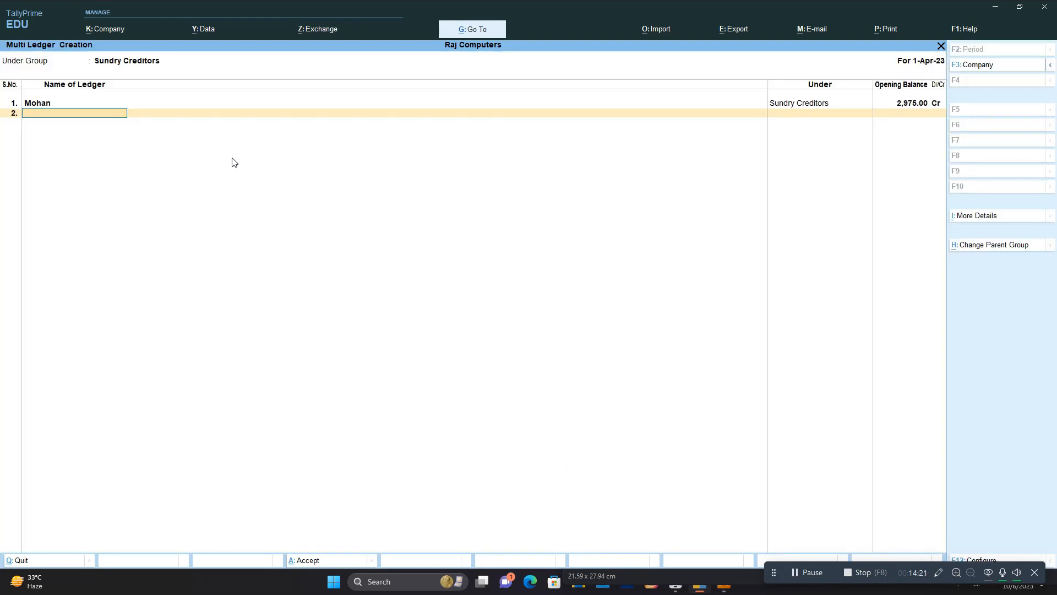
Check the second creditor in Questions.pdf and add that ledger in TallyPrime with an opening balance of 8,000 Cr
left_click(678, 592)
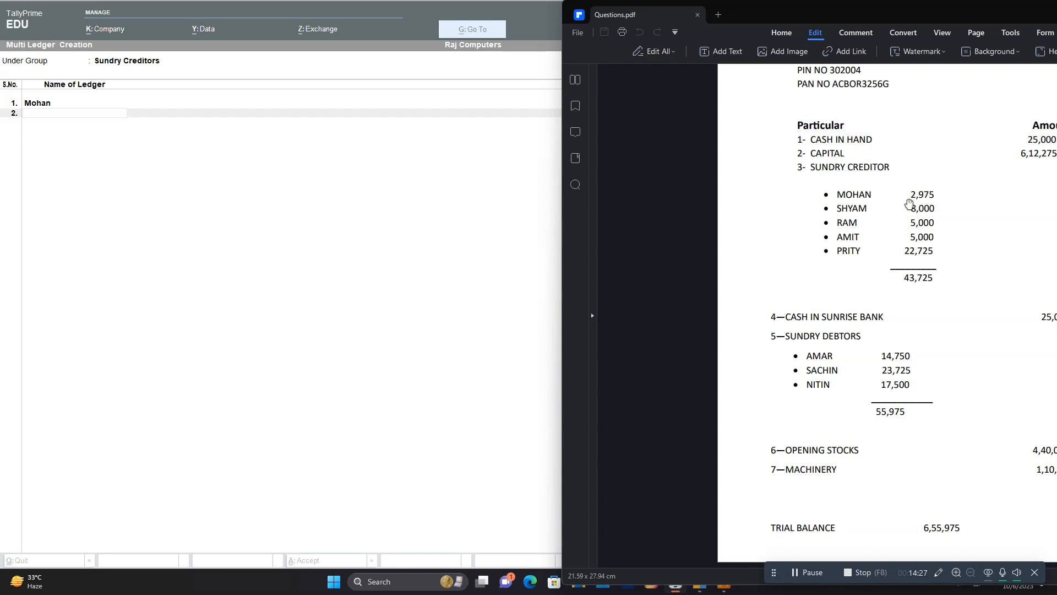
left_click(368, 205)
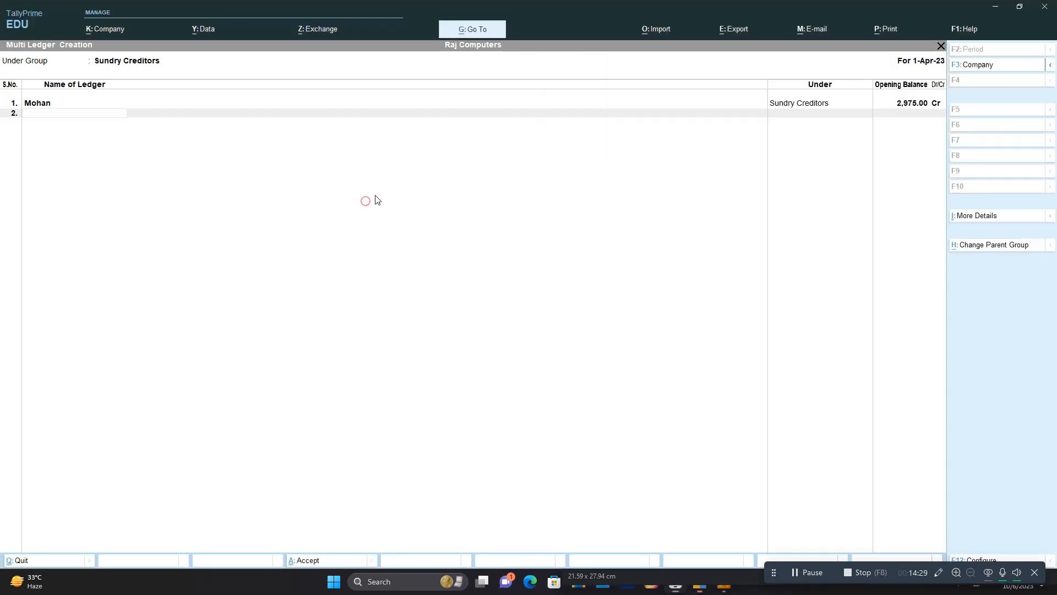
left_click(1016, 8)
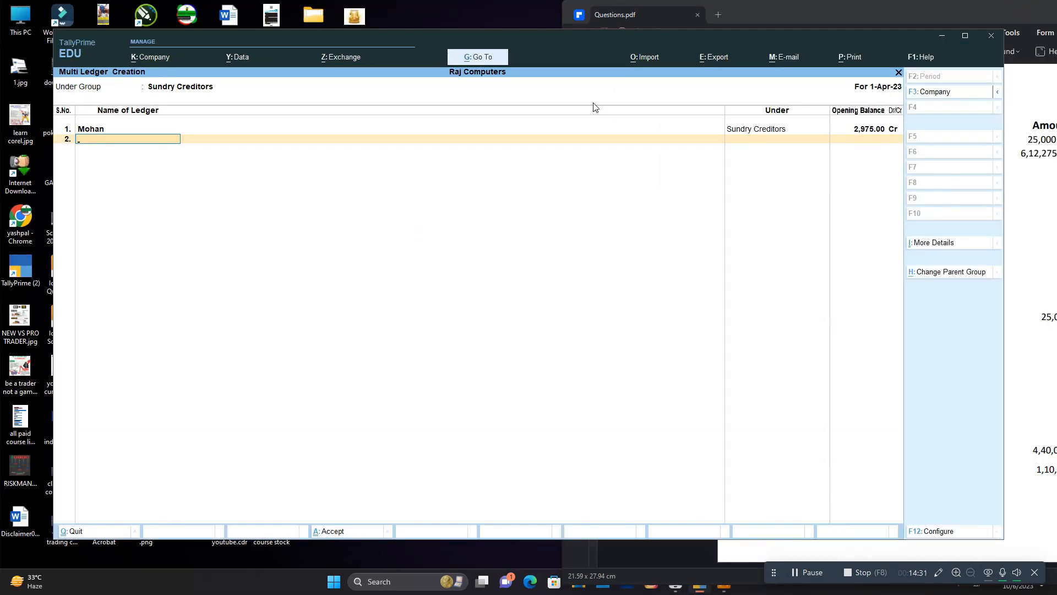
left_click(971, 39)
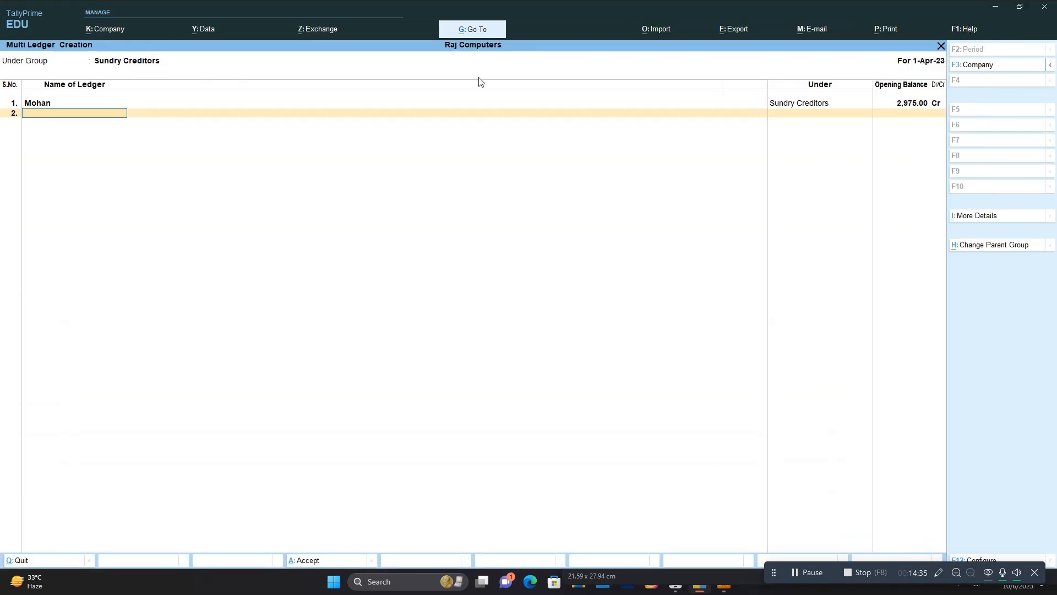
type("Shyam")
key("Return")
type("8,000")
key("Return")
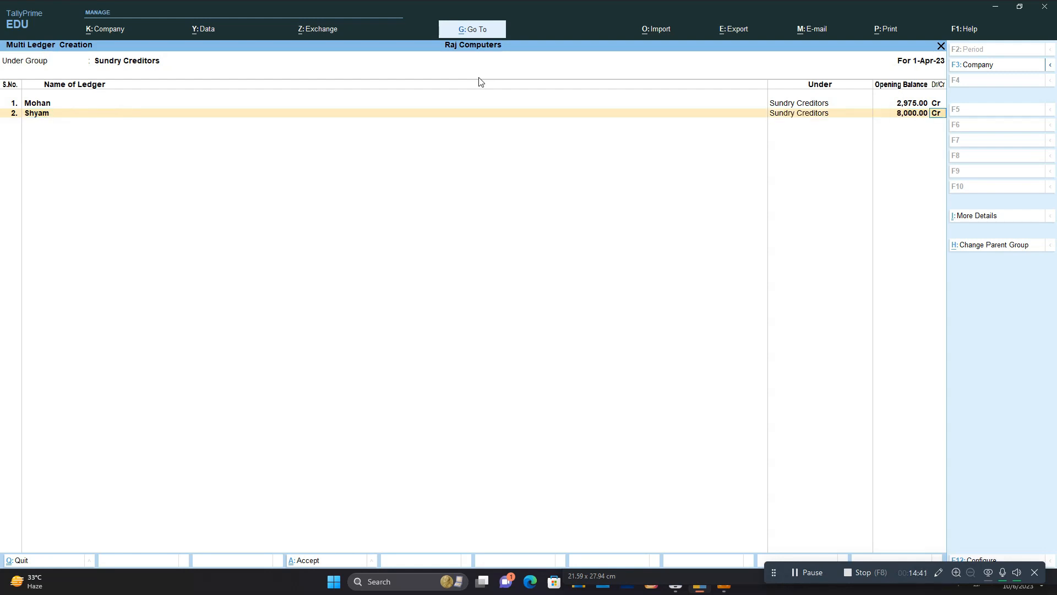
key("Return")
key("Return")
key("Return")
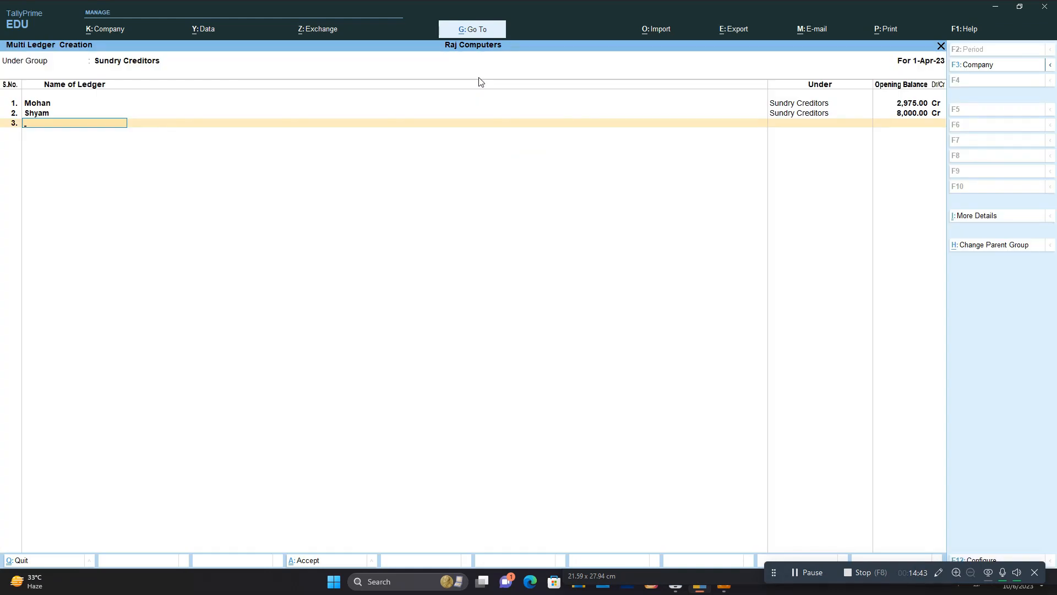
Add the third creditor from the exercise as a Sundry Creditors ledger with an opening balance of 5,000 Cr
type("Ram")
key("Return")
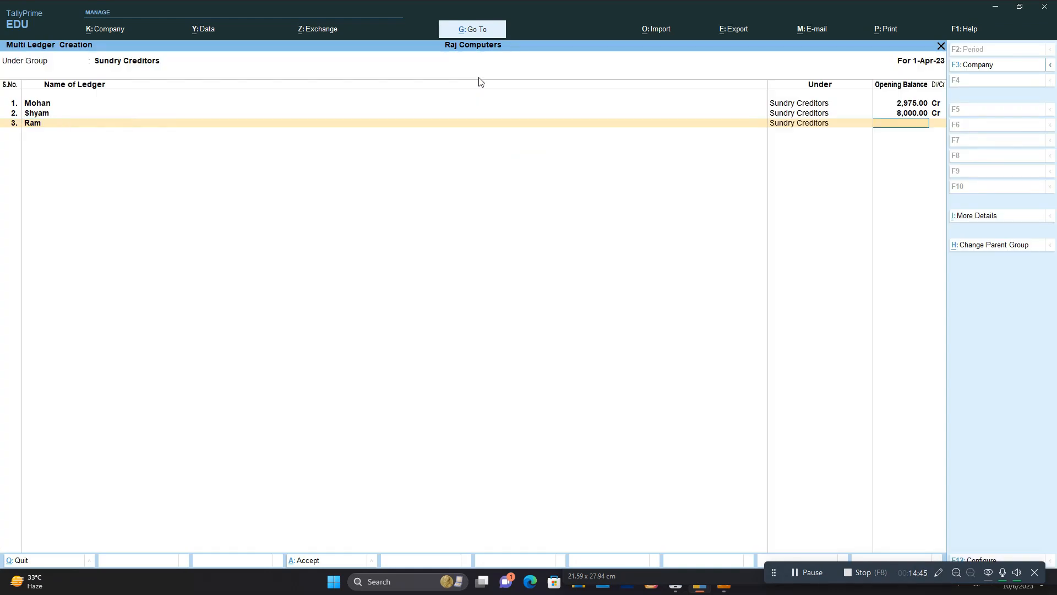
type("5,000")
key("Return")
key("Return")
key("Return")
key("Return")
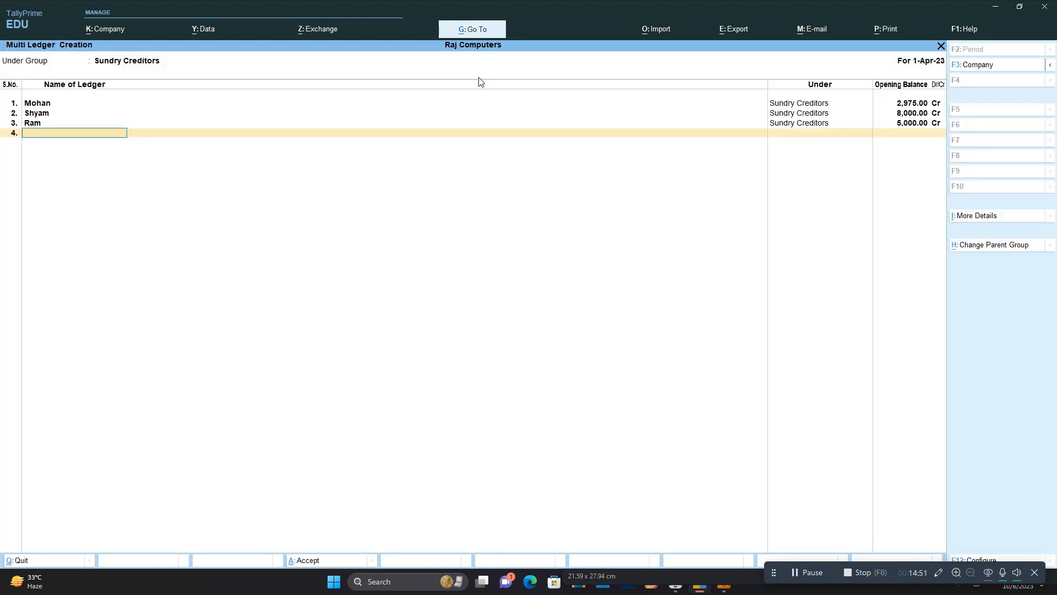
Add the fourth creditor from the exercise with an opening balance of 5,000 Cr
type("Amit")
key("Return")
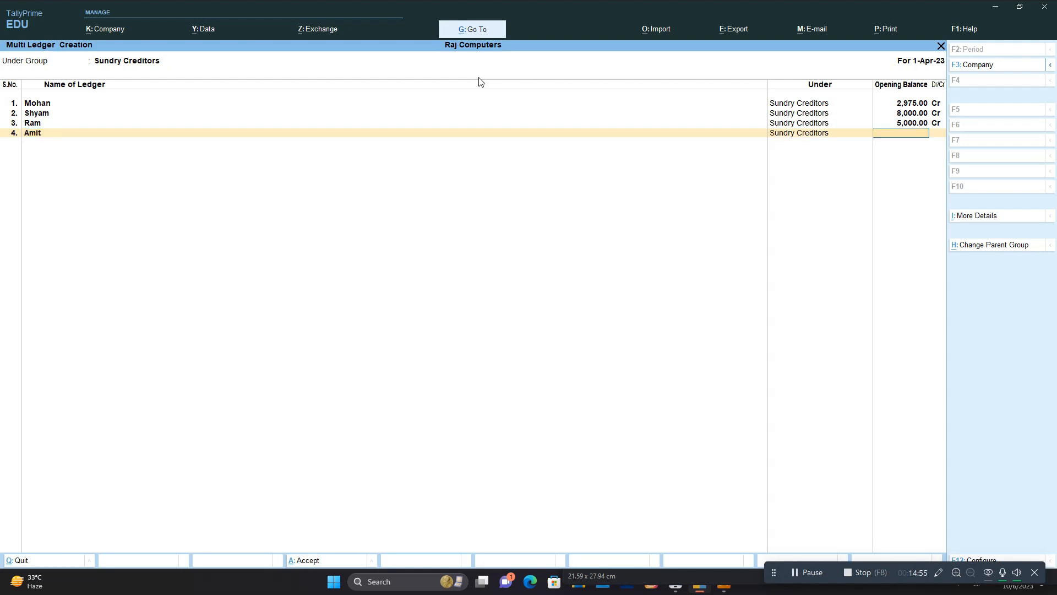
type("5000")
key("Return")
key("Return")
key("Return")
key("Return")
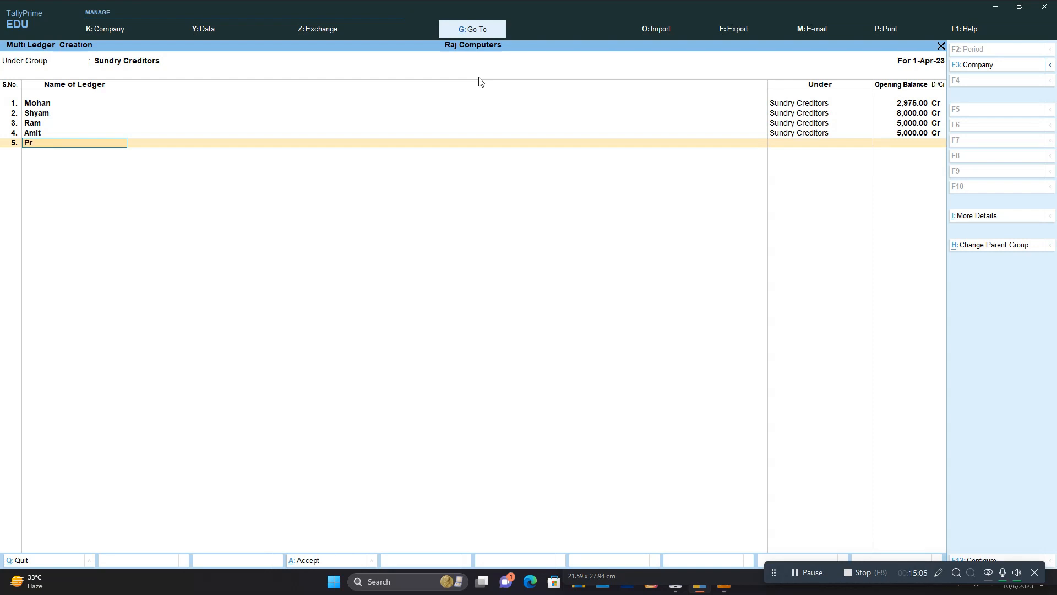
Enter the fifth creditor's name and set its opening balance to 22,725
key("Return")
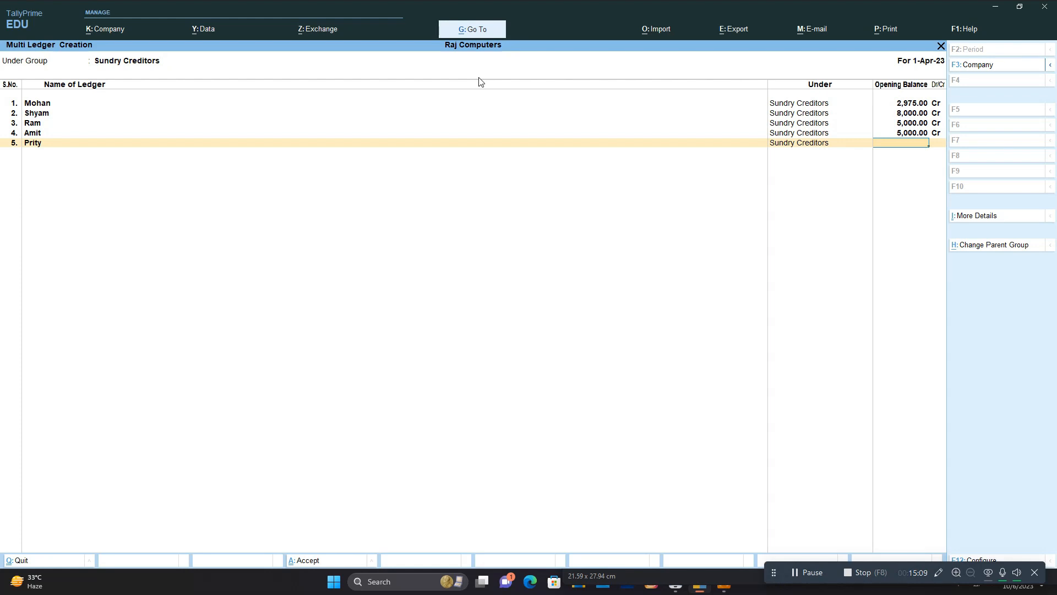
type("22725")
key("Return")
Compare the creditor entries with Questions.pdf, and in TallyPrime keep the last balance as Cr and save the Sundry Creditors ledgers
left_click(675, 587)
left_click_drag(810, 4, 665, 33)
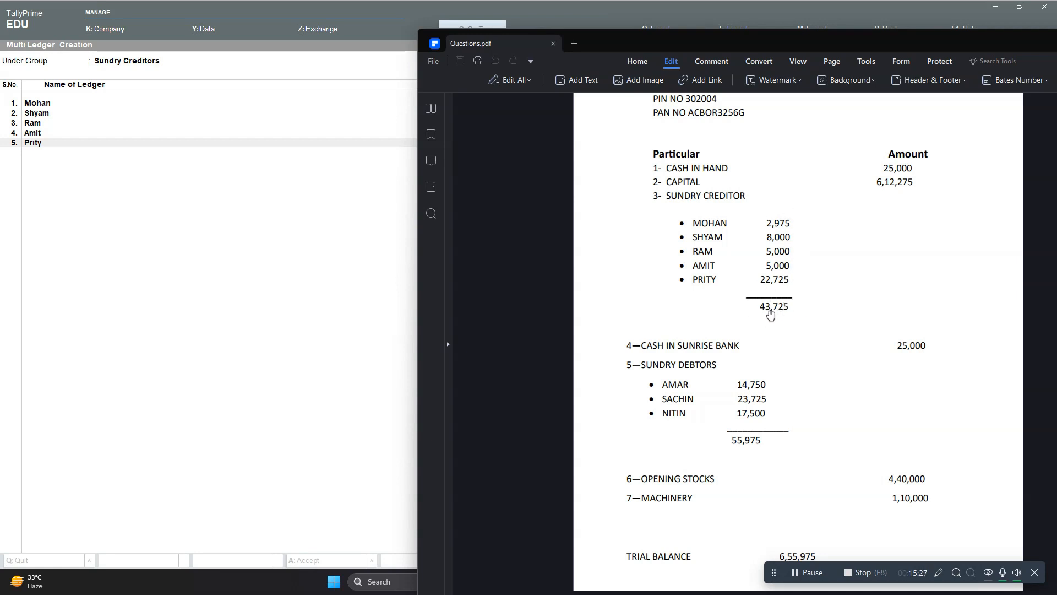
left_click(317, 191)
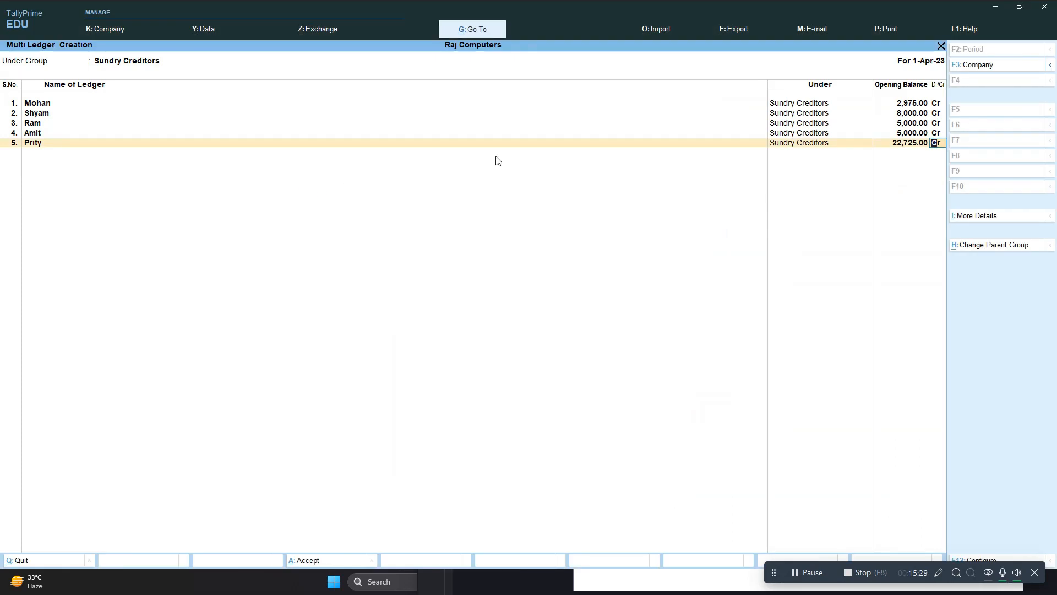
key("Return")
key("Return")
key("Return")
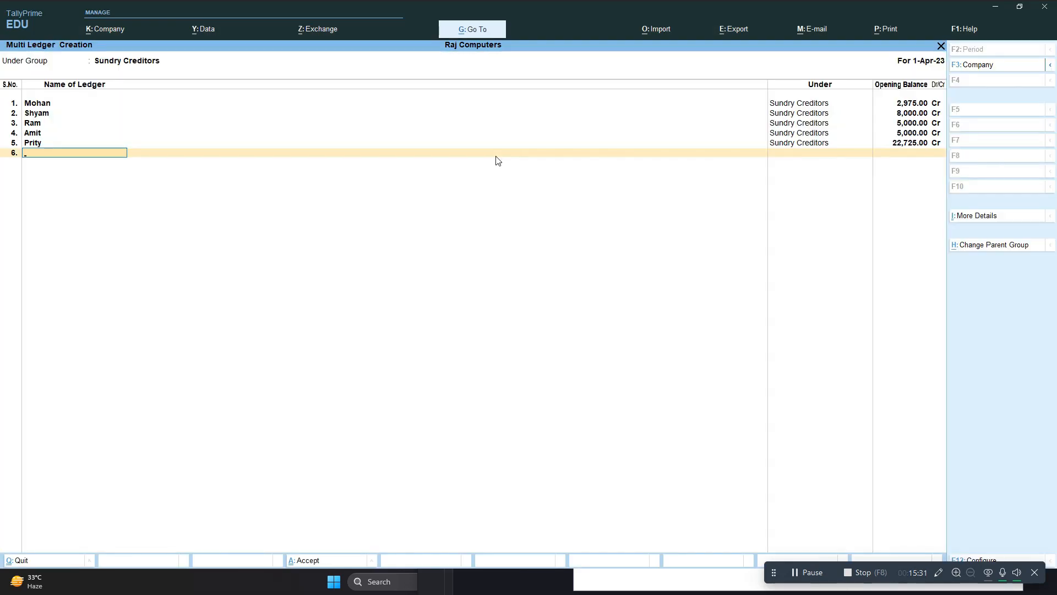
key("Return")
key("Return")
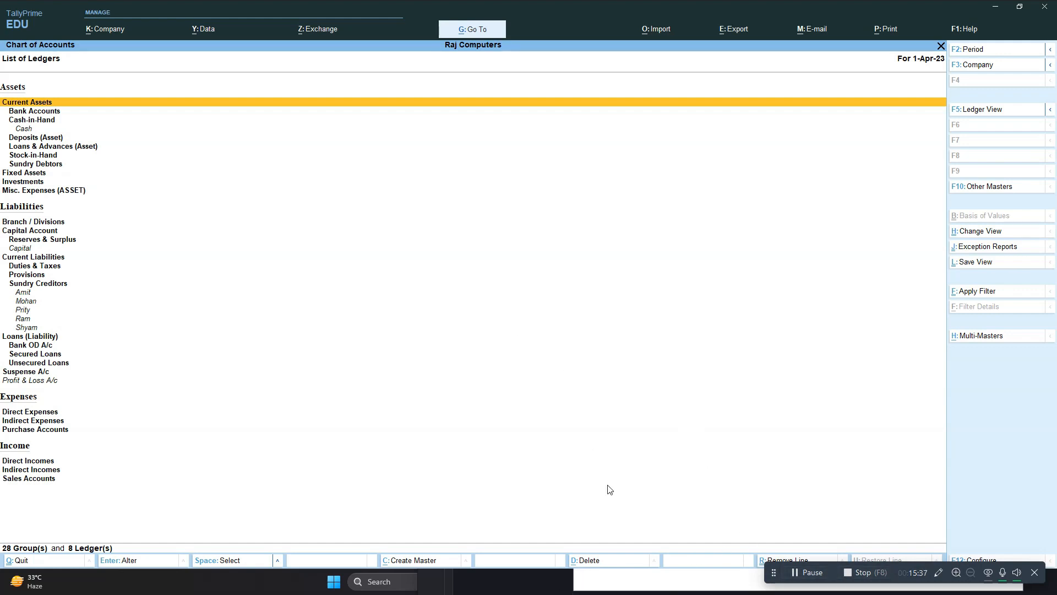
Check the Sundry Debtors entries in Questions.pdf, and in TallyPrime start Multi Create under the Sundry Debtors group
left_click(558, 586)
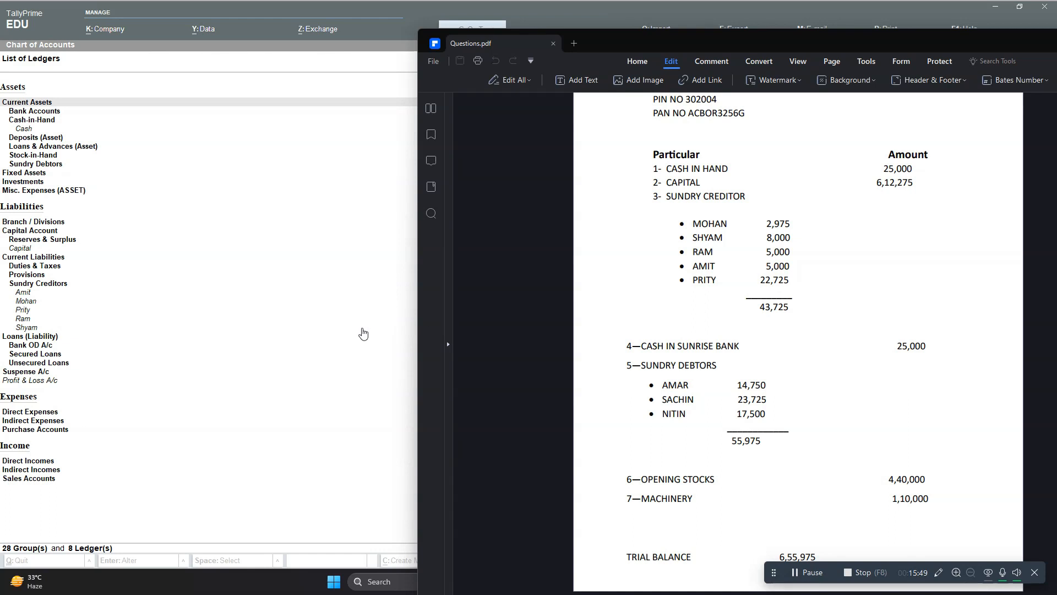
left_click(360, 328)
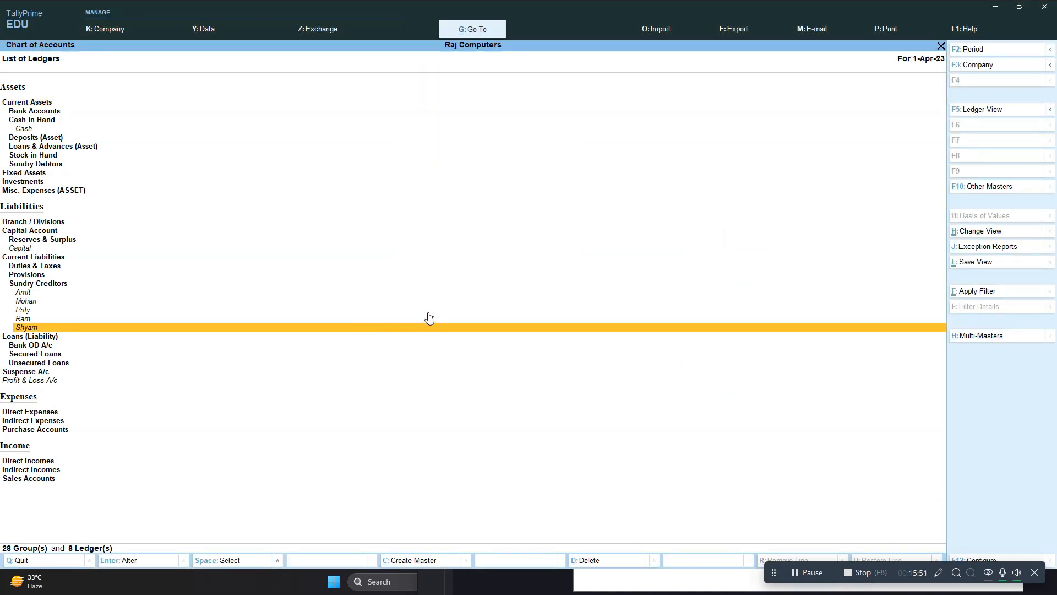
key("alt")
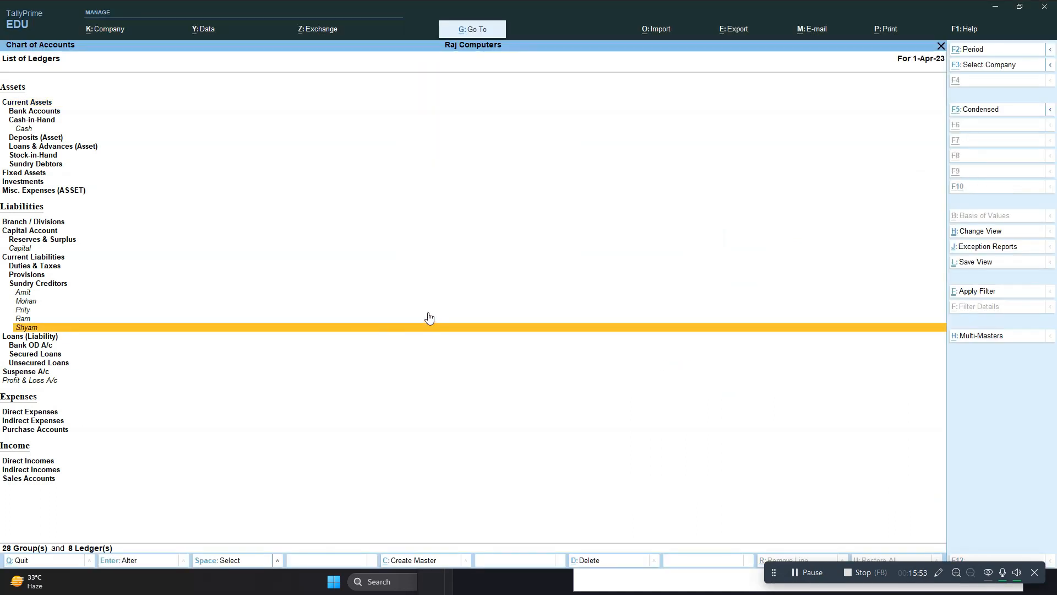
key("alt+h")
key("Return")
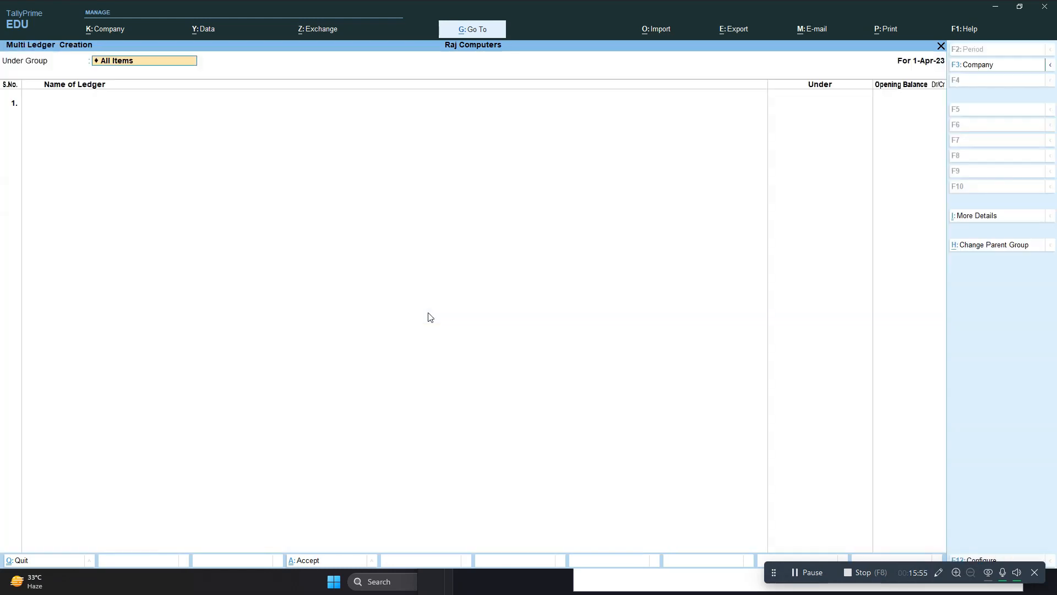
type("Sun")
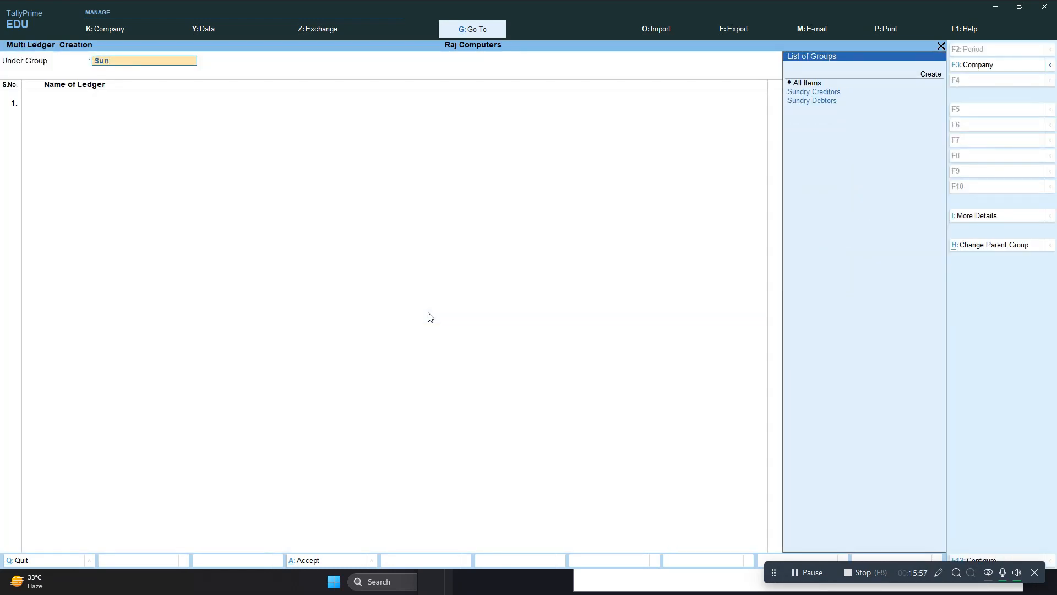
key("Down")
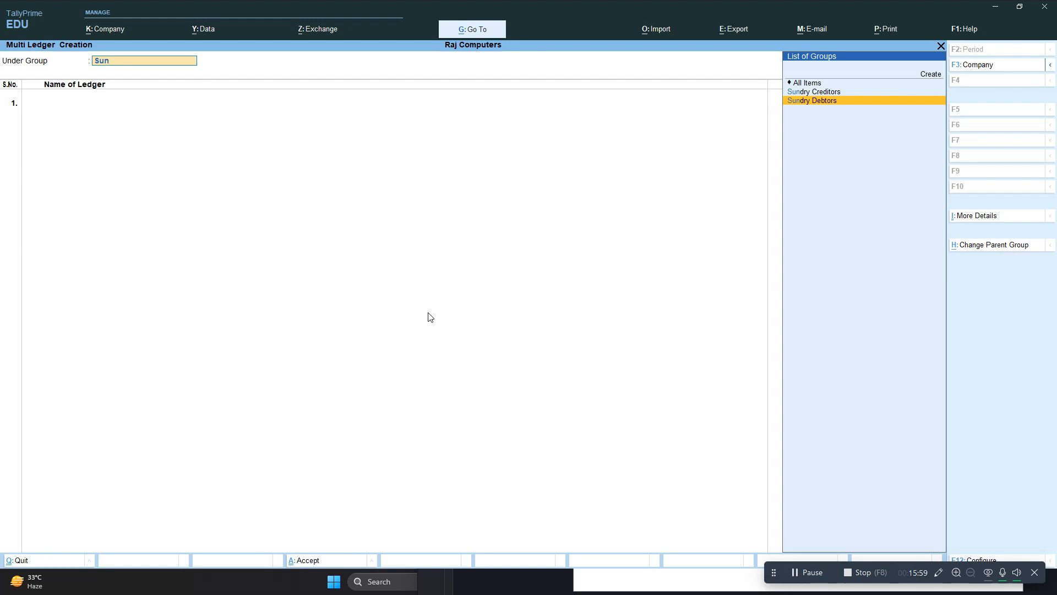
key("Return")
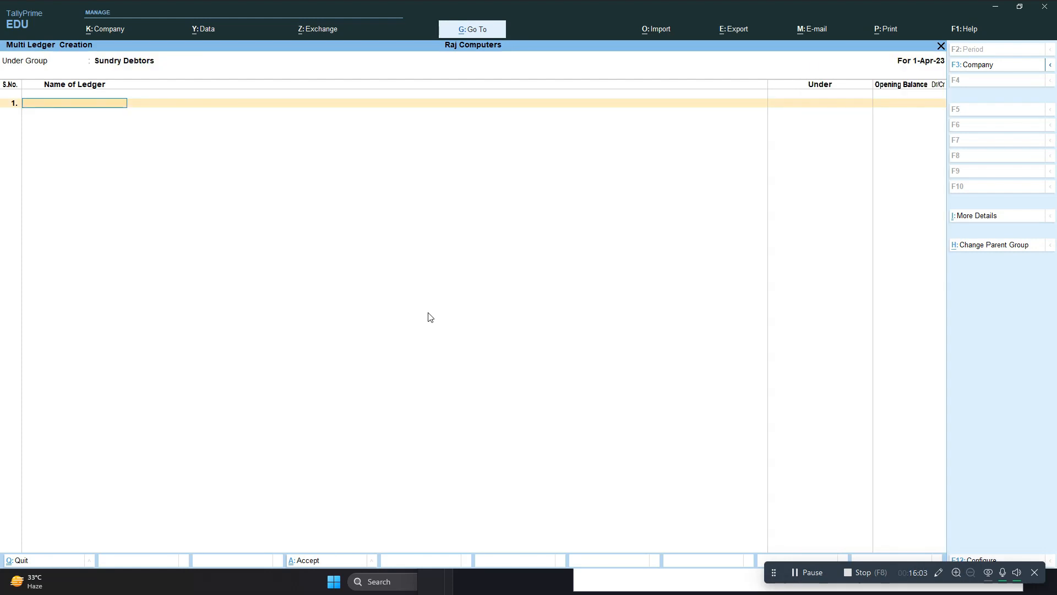
Add the first debtor from the exercise as a ledger with an opening balance of 14,750 Dr
type("Amar")
key("Return")
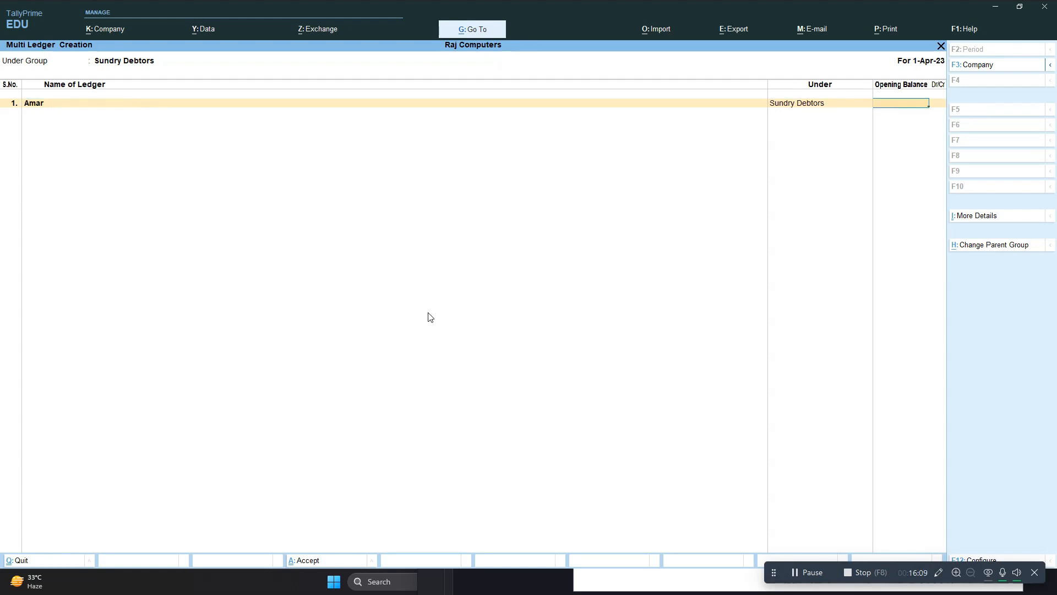
type("14,")
type("7")
type("5")
type("0")
key("Return")
key("Return")
key("Return")
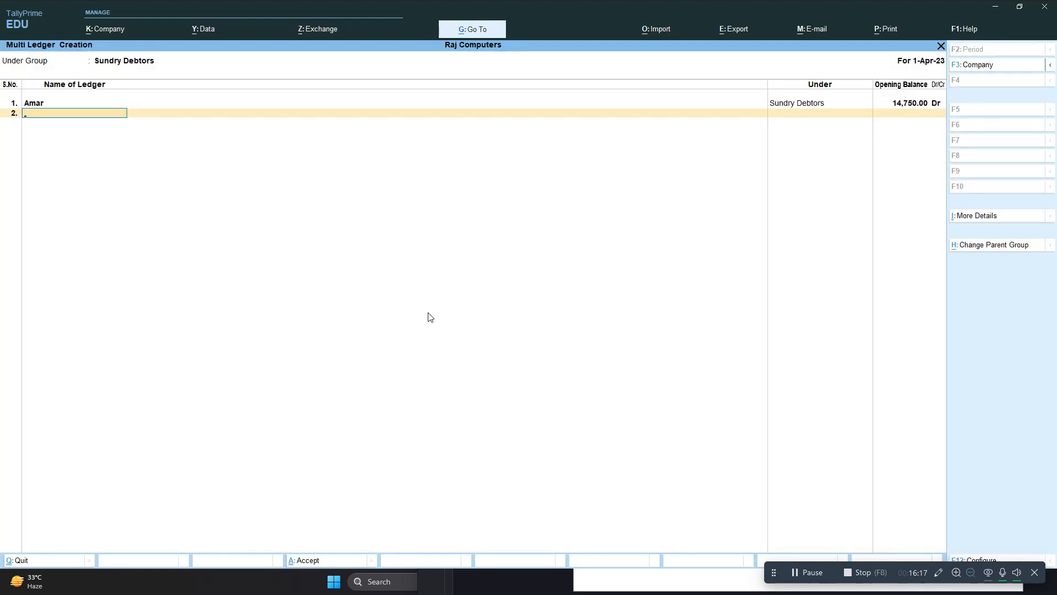
Add the second debtor from the exercise with an opening balance of 23,725 Dr
type("Sachin")
key("Return")
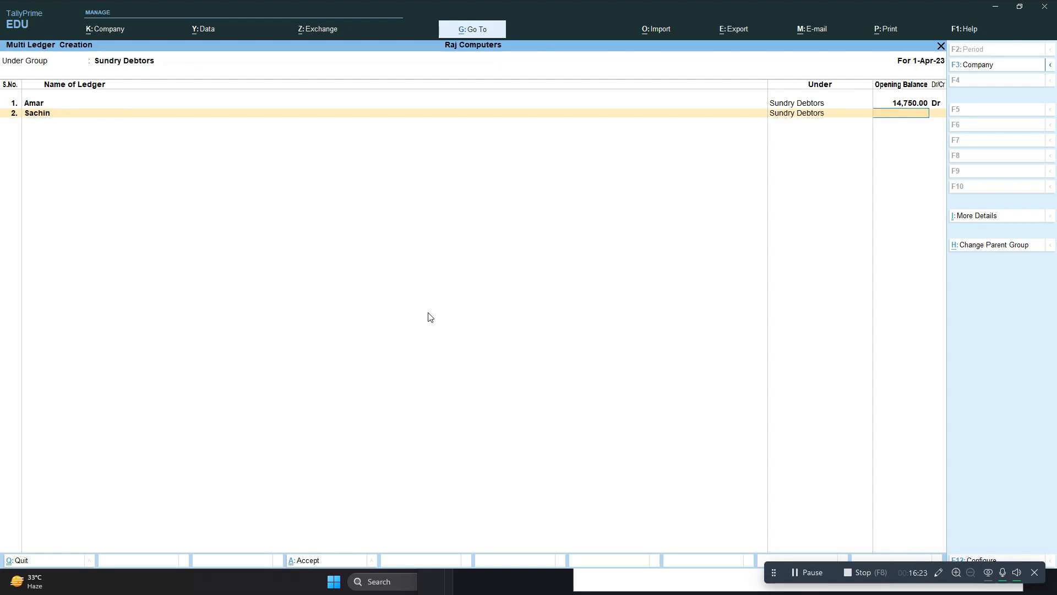
type("23,")
type("72")
type("5")
key("Return")
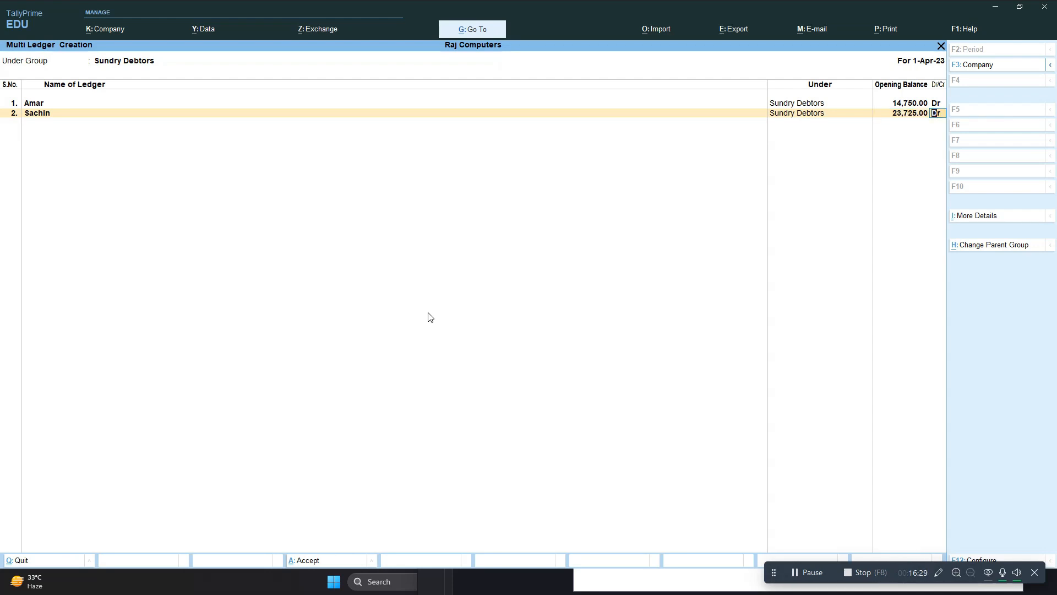
key("Return")
key("Return")
key("Return")
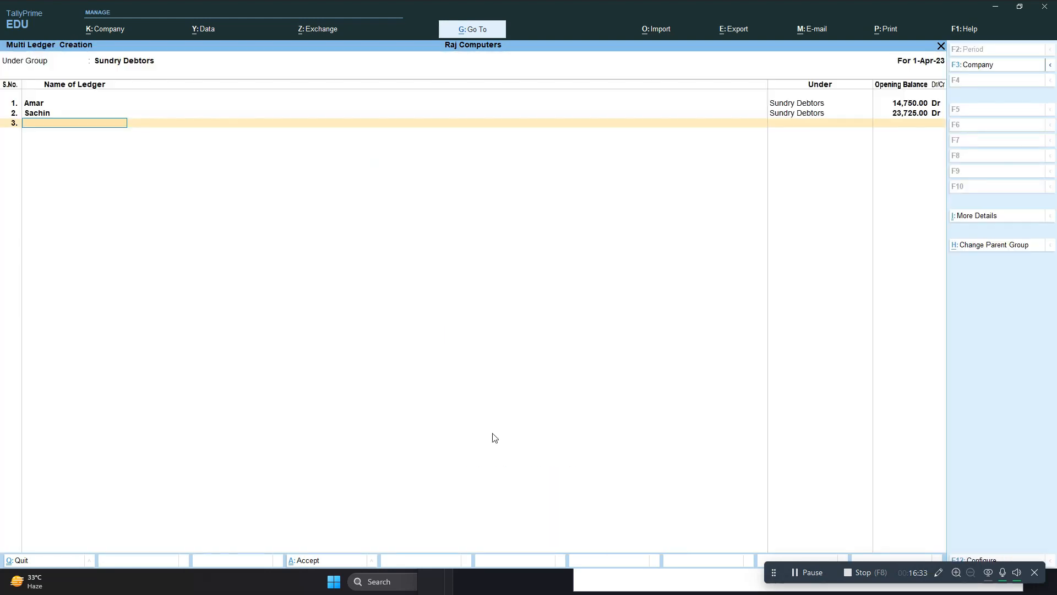
Check the third debtor in Questions.pdf, and in TallyPrime add that ledger with an opening balance of 17,500 Dr and save the Sundry Debtors ledgers
left_click(687, 589)
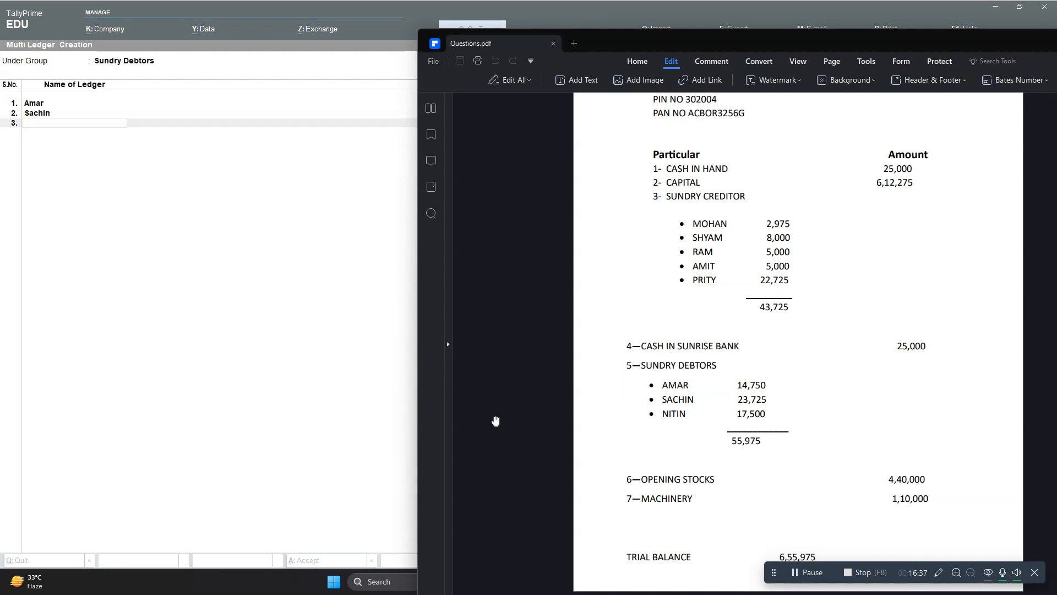
left_click(359, 183)
type("Nitin")
key("Return")
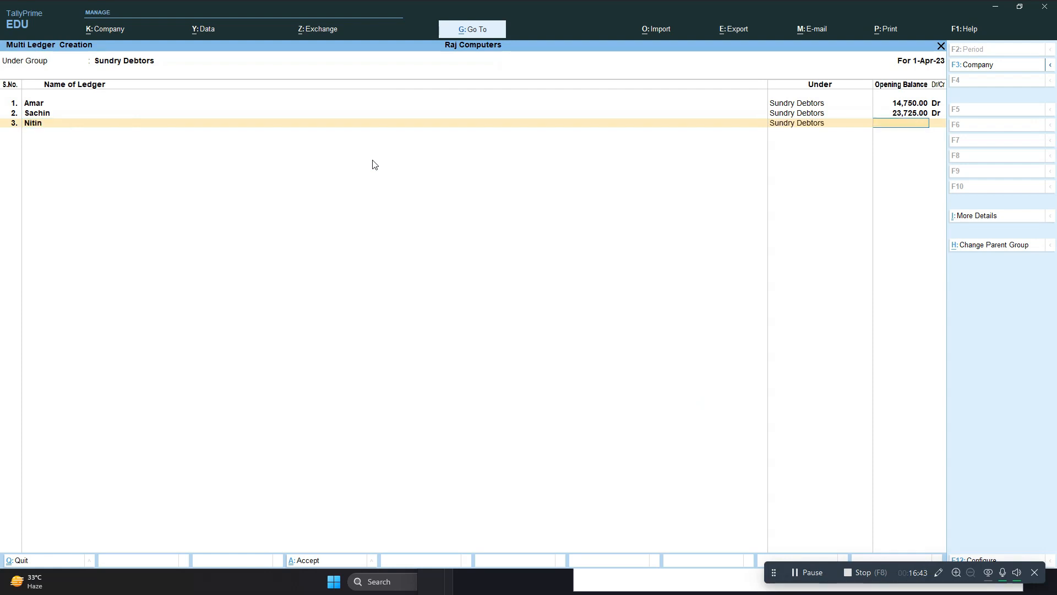
type("17500")
key("Return")
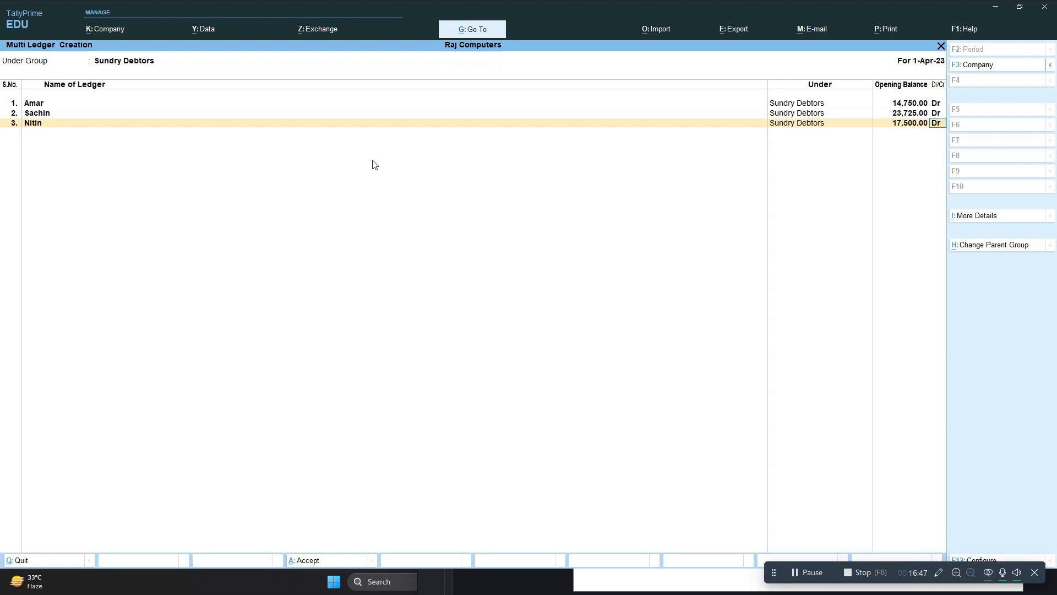
key("Return")
key("Return")
key("Return")
key("Return")
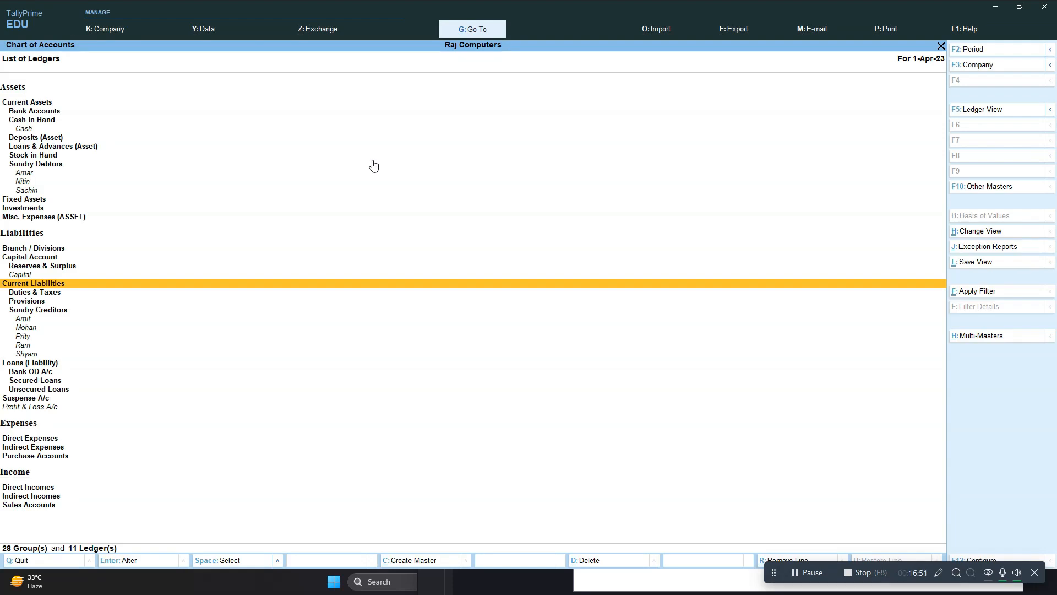
Leave the chart of accounts and start creating a single ledger from the accounting masters
key("Escape")
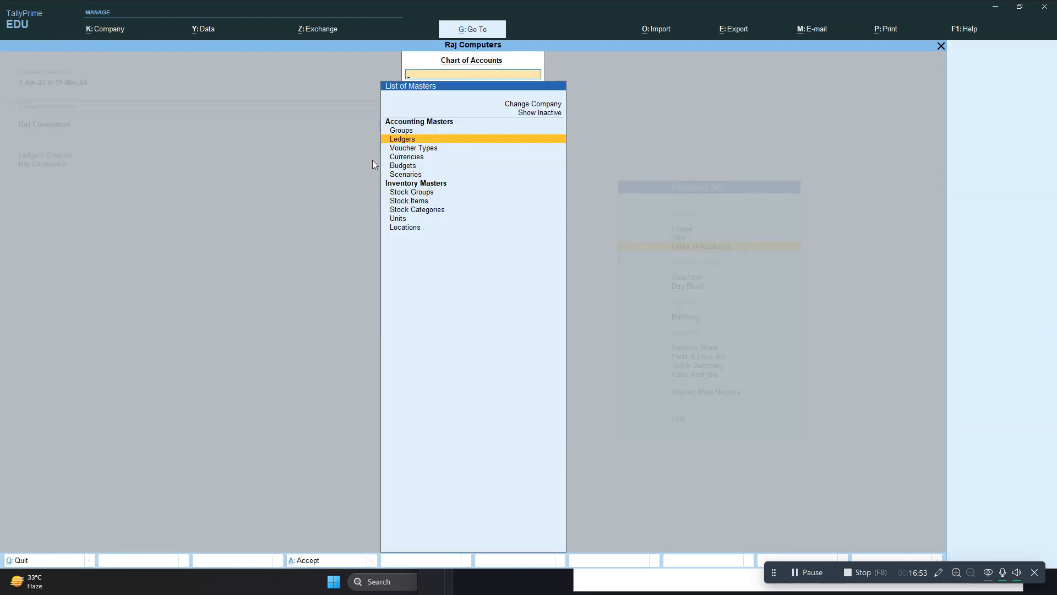
key("Escape")
key("Up")
key("Up")
key("Return")
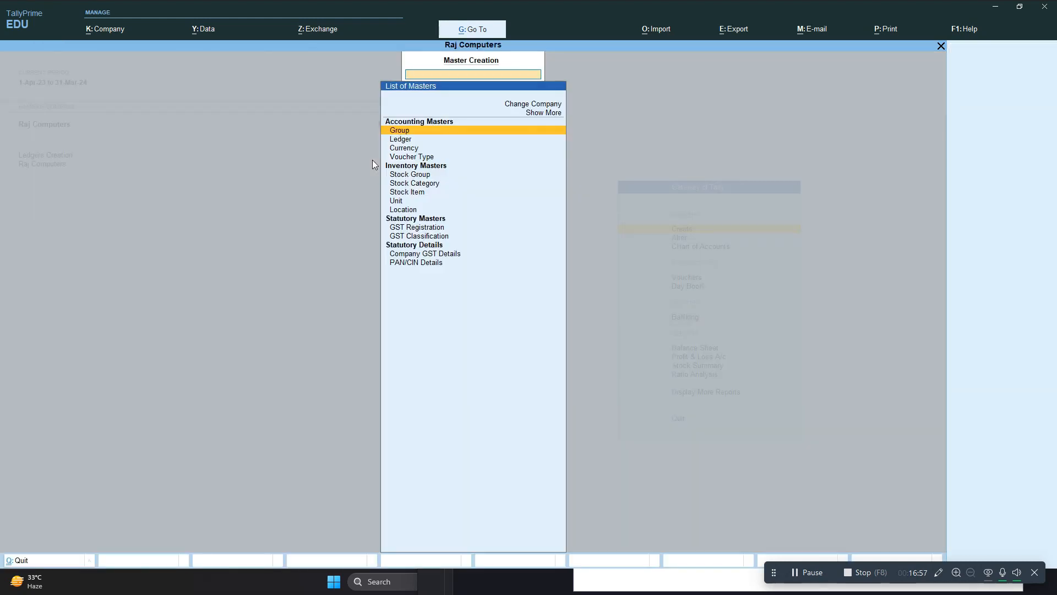
key("Return")
key("Escape")
key("Return")
key("Down")
key("Return")
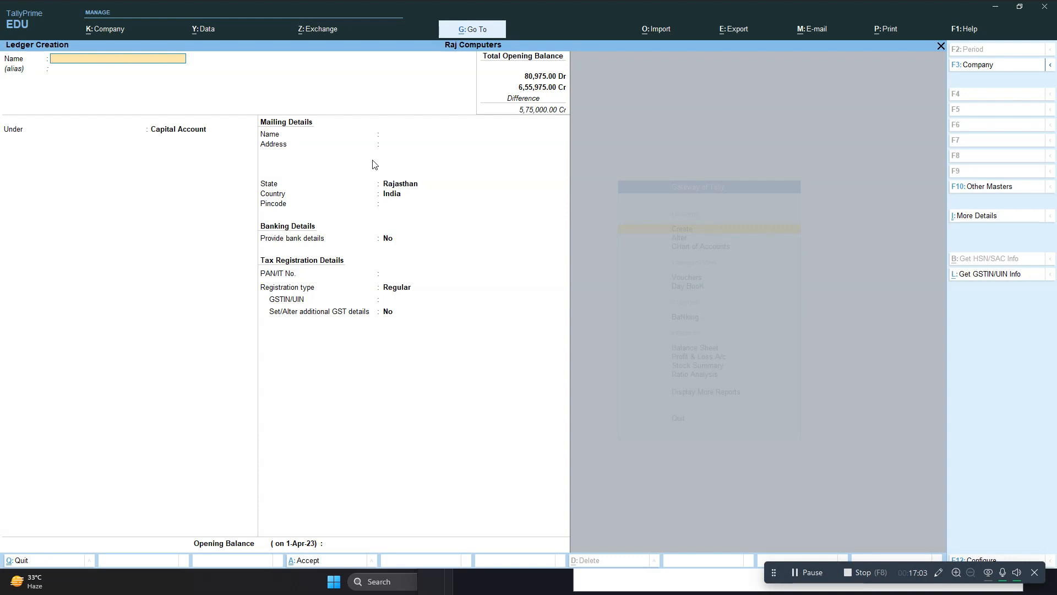
Name the new ledger Sunrise Bank and check its entry in Questions.pdf before returning to TallyPrime
type("Sunrise bna")
key("BackSpace")
type("ank")
key("Return")
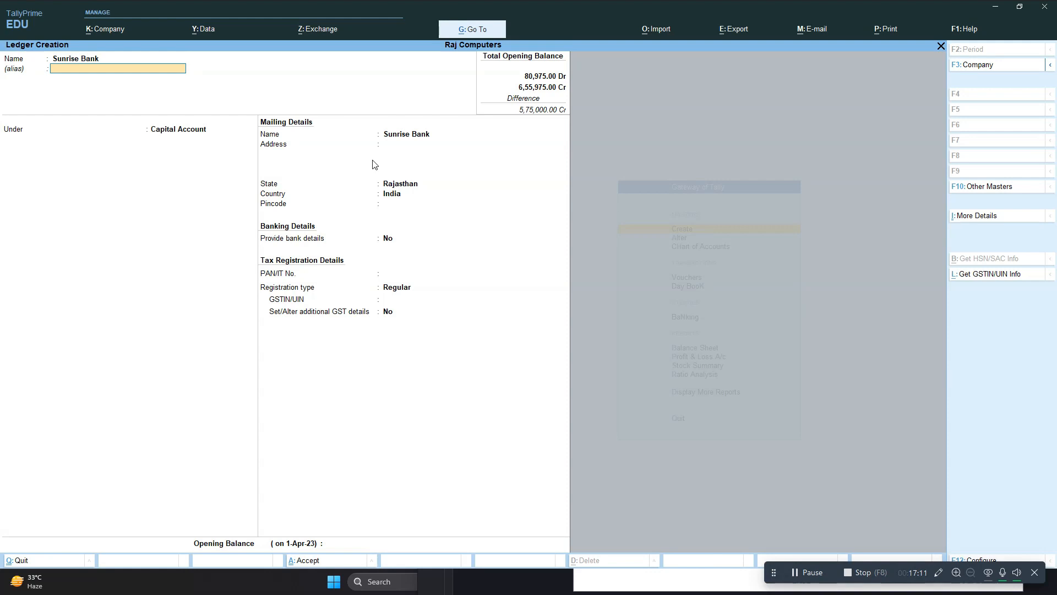
left_click(687, 587)
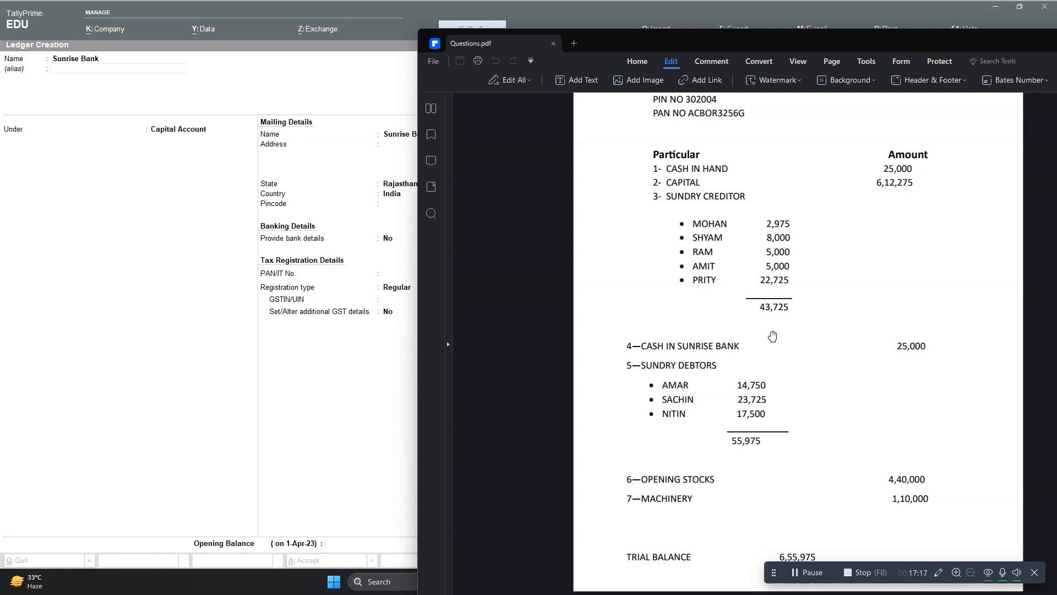
left_click(194, 245)
Place the Sunrise Bank ledger under the Bank Accounts group
key("Return")
key("Return")
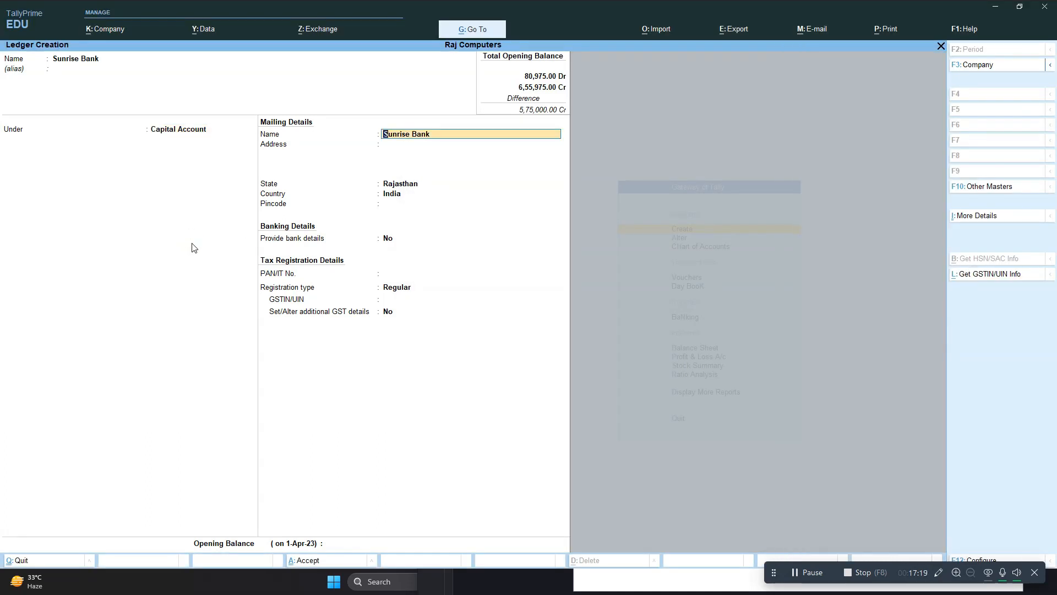
key("BackSpace")
type("Ba")
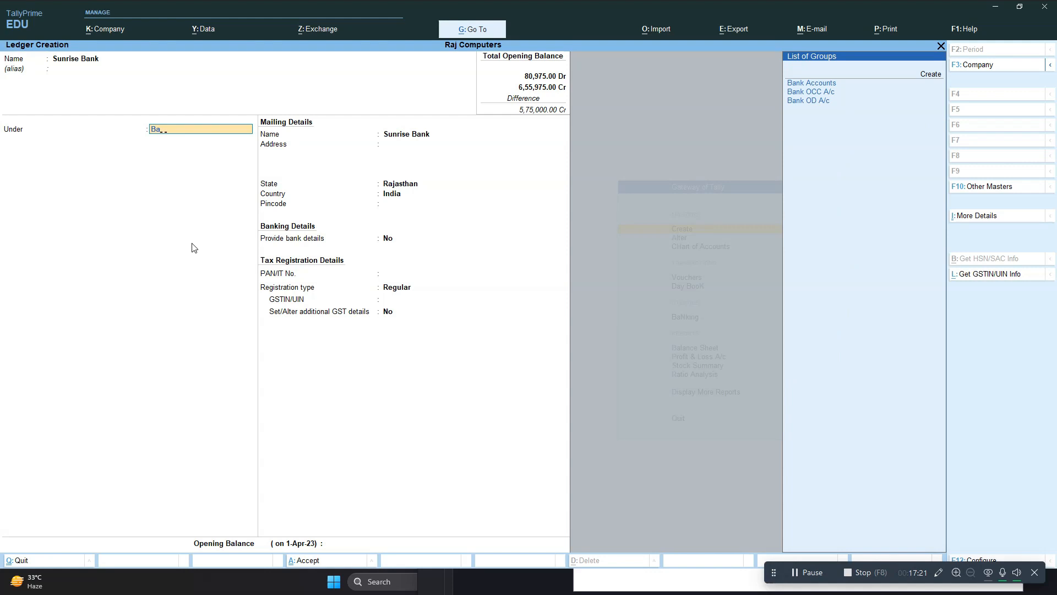
type("nk")
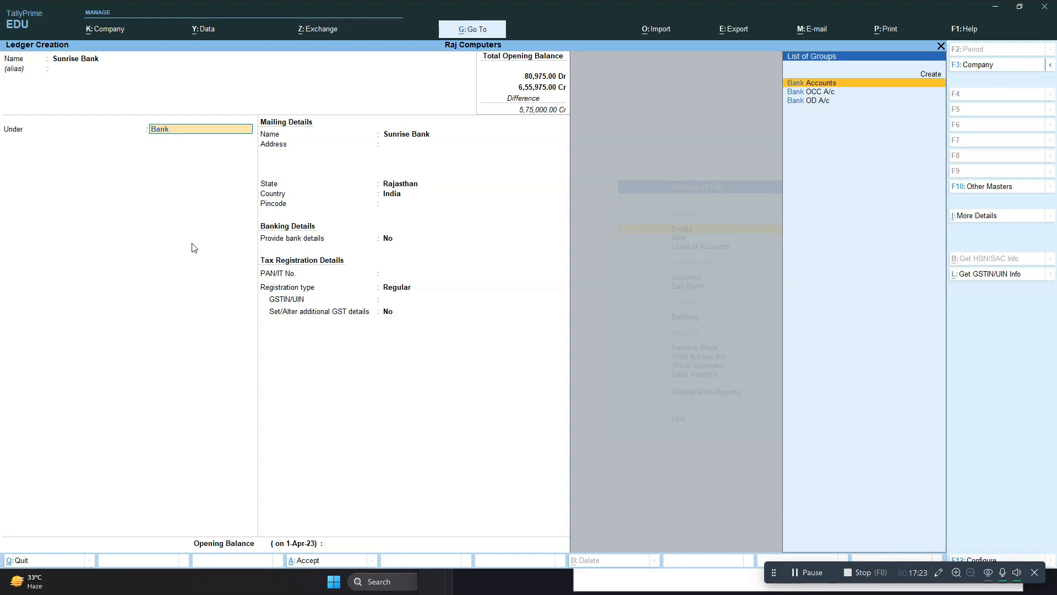
key("Return")
Keep the default bank and mailing details, set Sunrise Bank's opening balance to 25,000 Dr and save the ledger
key("Return")
key("Return")
key("Return")
key("Return")
key("Return")
key("Return")
key("Return")
key("Return")
key("Return")
key("Return")
key("Return")
key("Return")
key("Return")
key("Return")
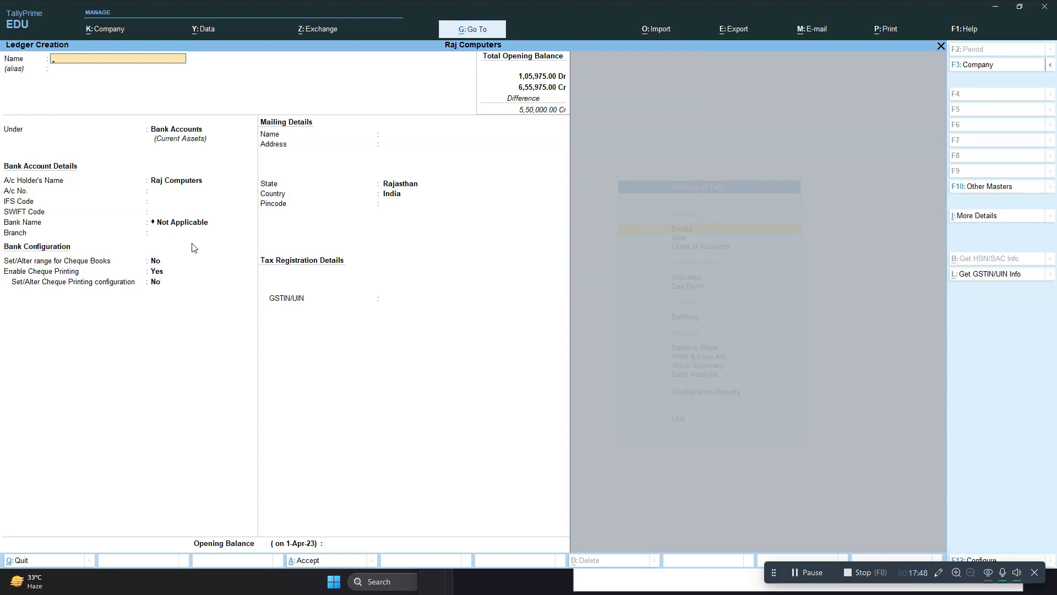
Check the stock entry in Questions.pdf, and in TallyPrime start a ledger named Opening Stock under the Stock-in-Hand group
key("Escape")
key("Return")
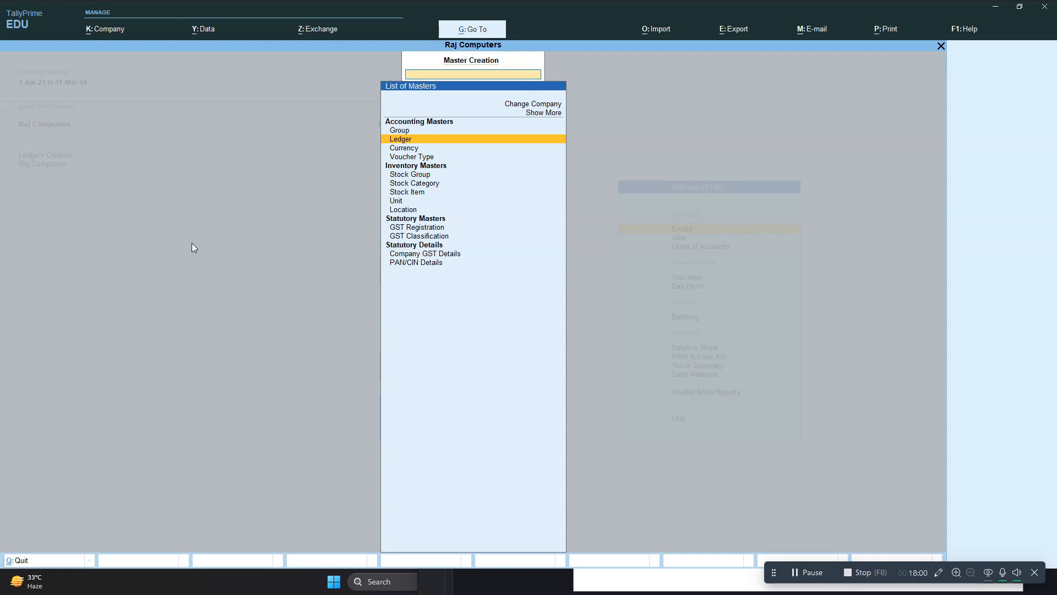
key("Return")
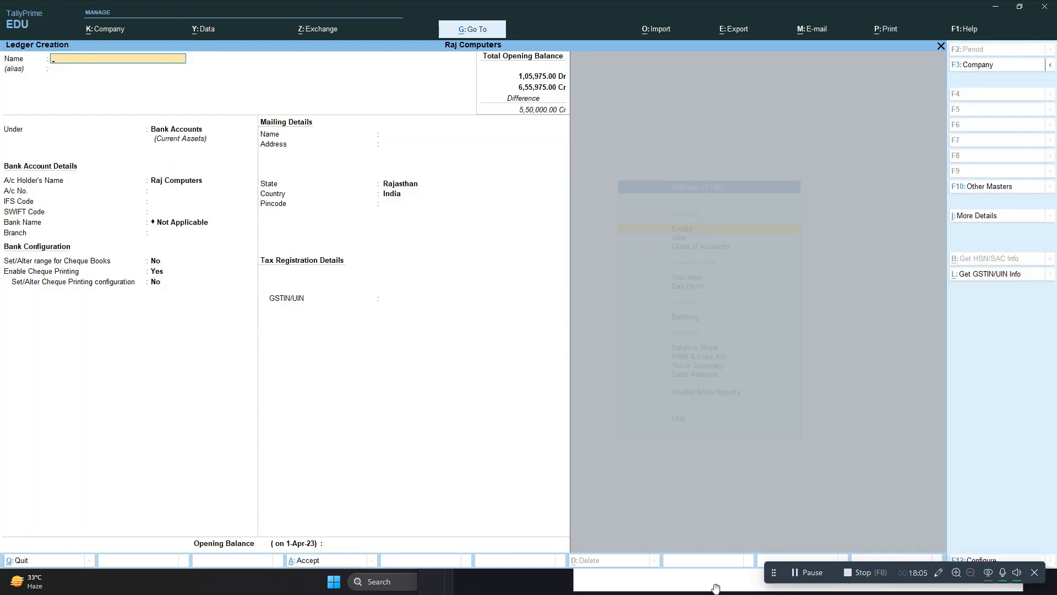
left_click(716, 589)
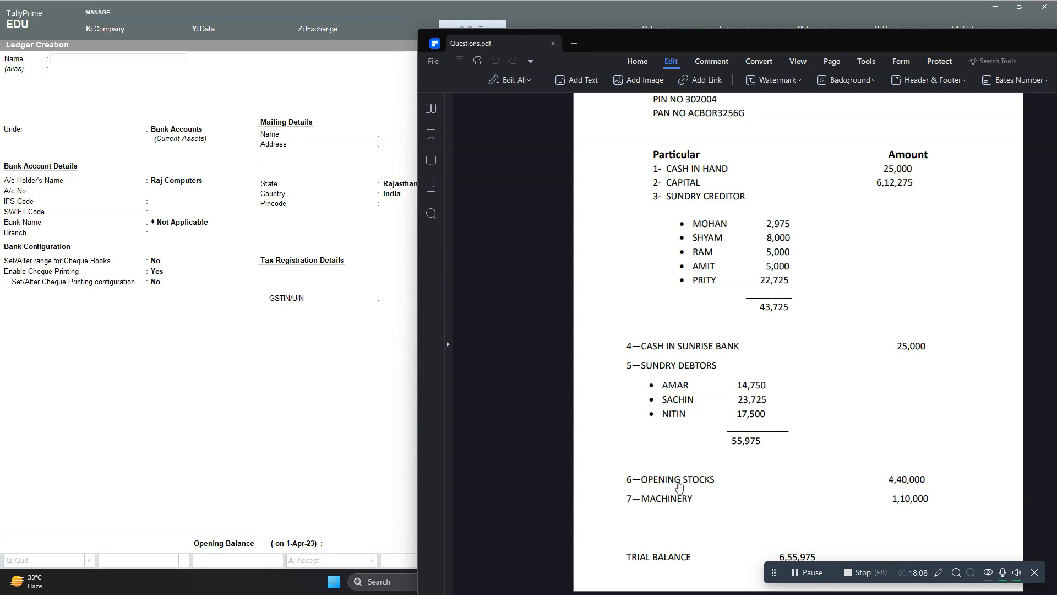
left_click(194, 385)
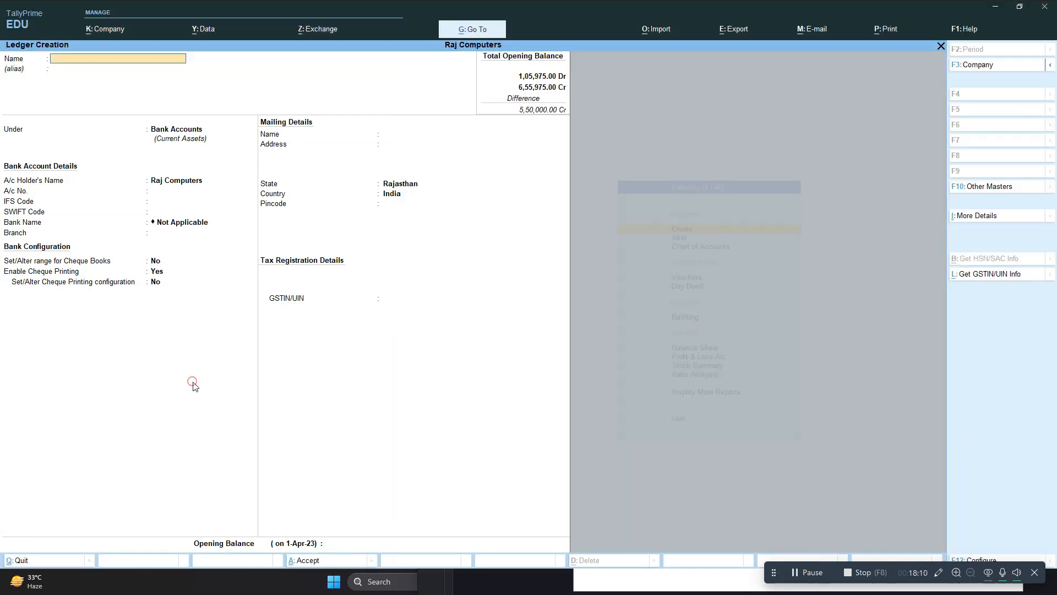
type("Op")
key("Return")
key("Return")
type("St")
key("Return")
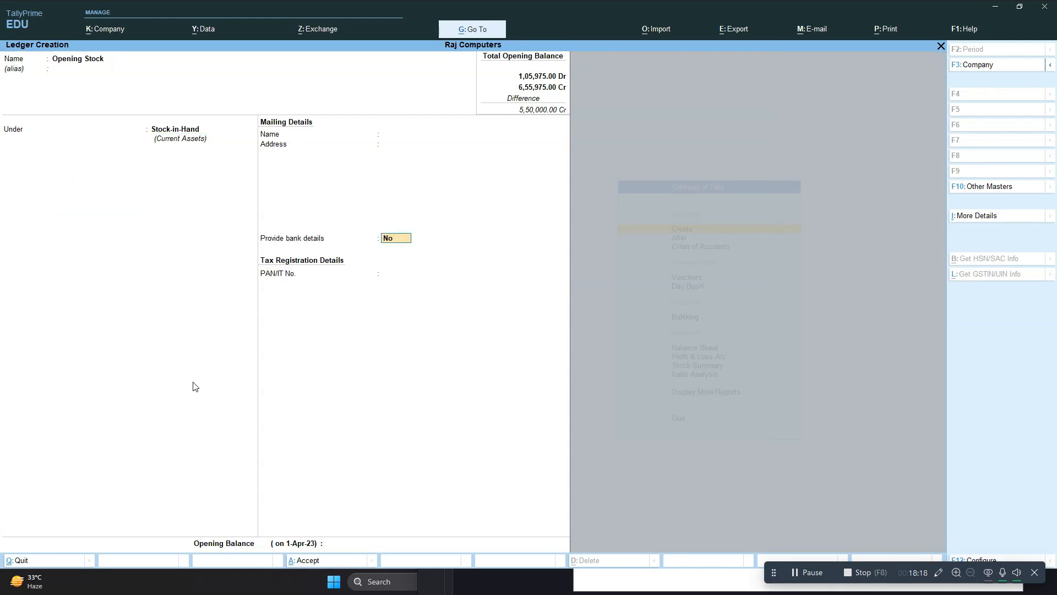
Set the Opening Stock ledger's opening balance to 4,40,000 and save the ledger
key("Return")
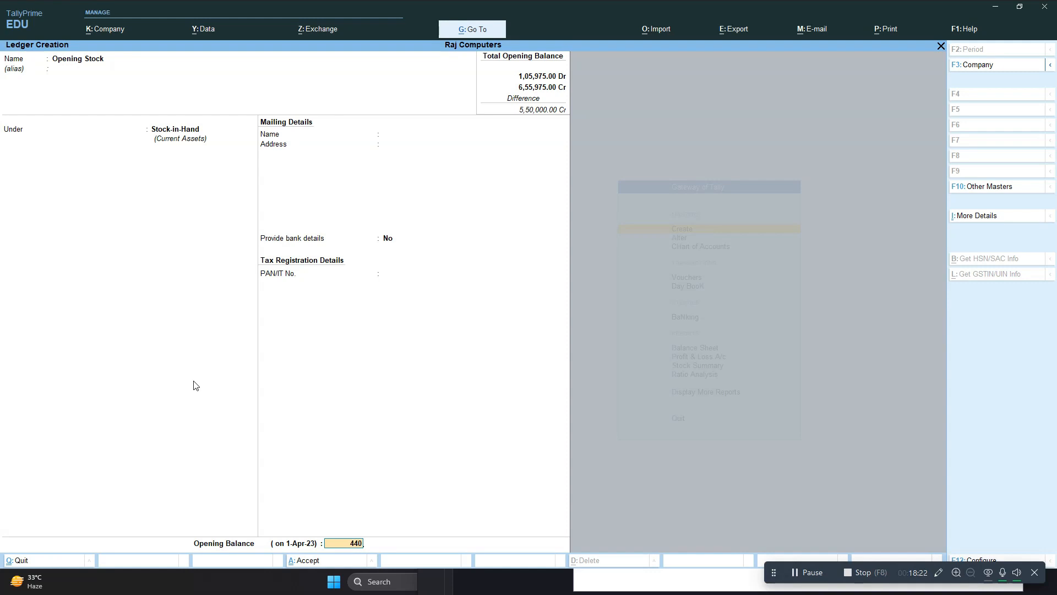
type("440000")
key("Return")
key("Return")
key("Return")
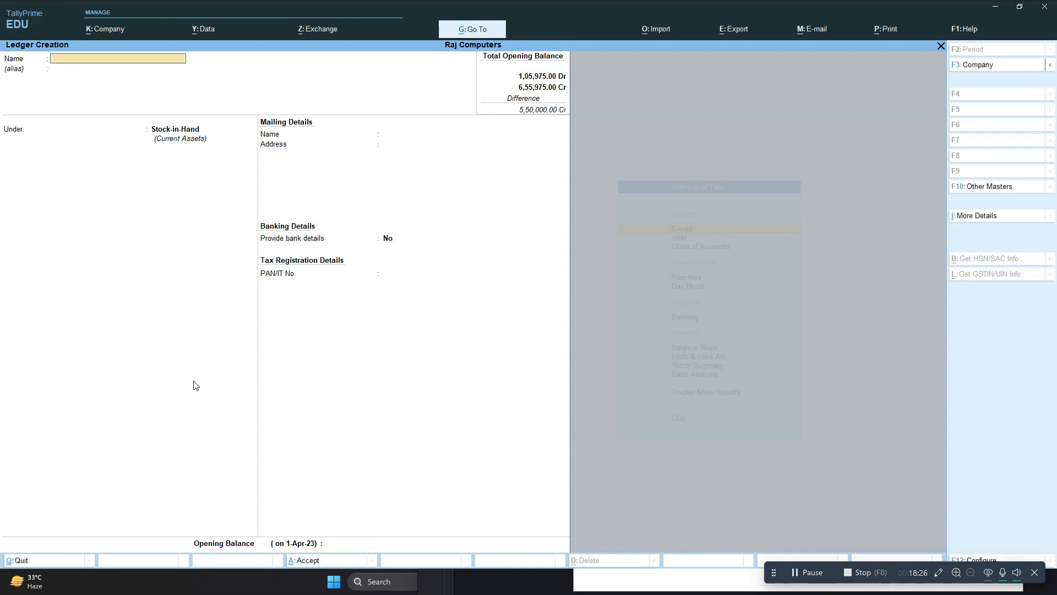
Check the last entry in Questions.pdf, and in TallyPrime start a ledger named Machinery under the Fixed Assets group
left_click(720, 587)
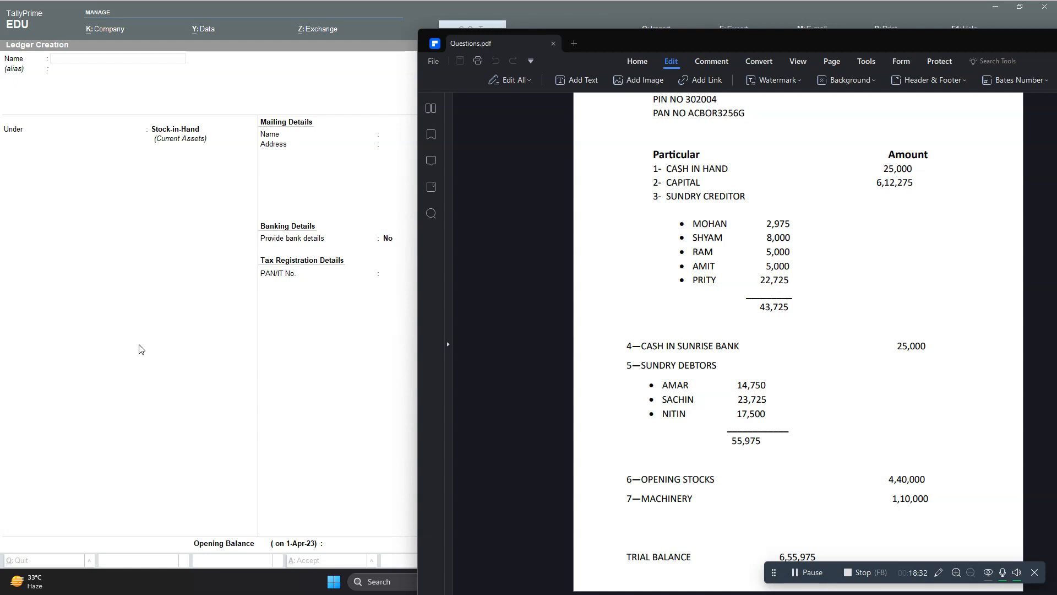
left_click(102, 325)
type("Mac")
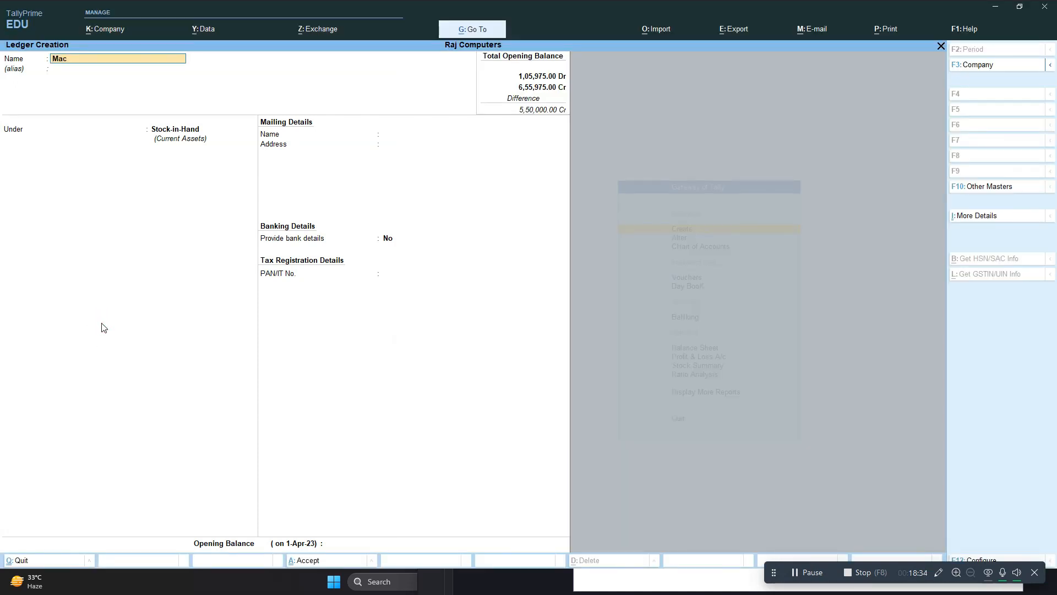
type("hinery")
key("Return")
type("F")
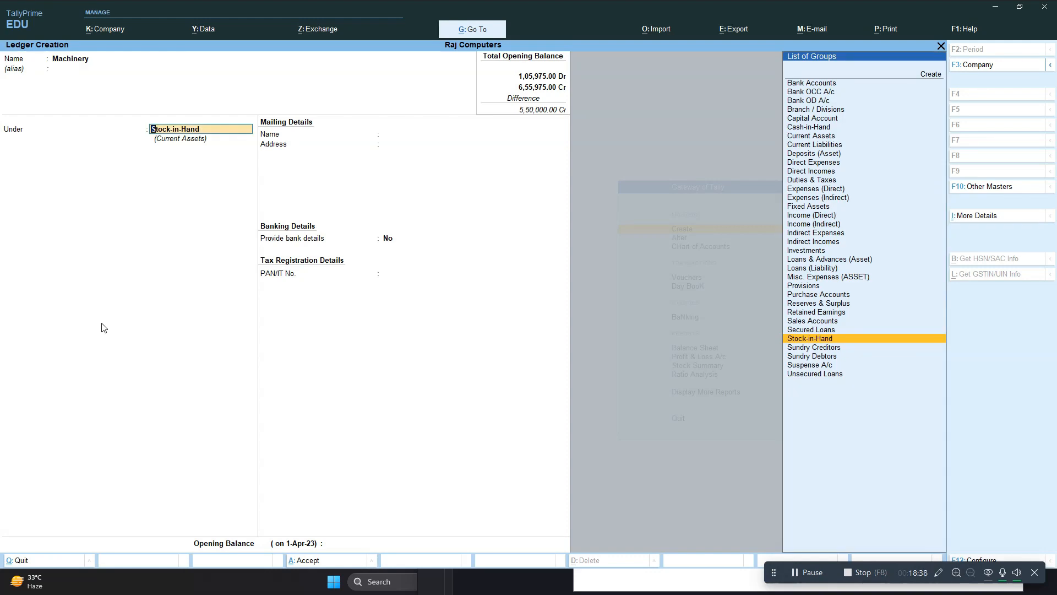
type("i")
key("Return")
Keep Machinery's default statutory, mailing and tax details, set its opening balance to 1,10,000 Dr and save the ledger
key("Return")
key("Return")
key("Return")
key("Return")
key("Return")
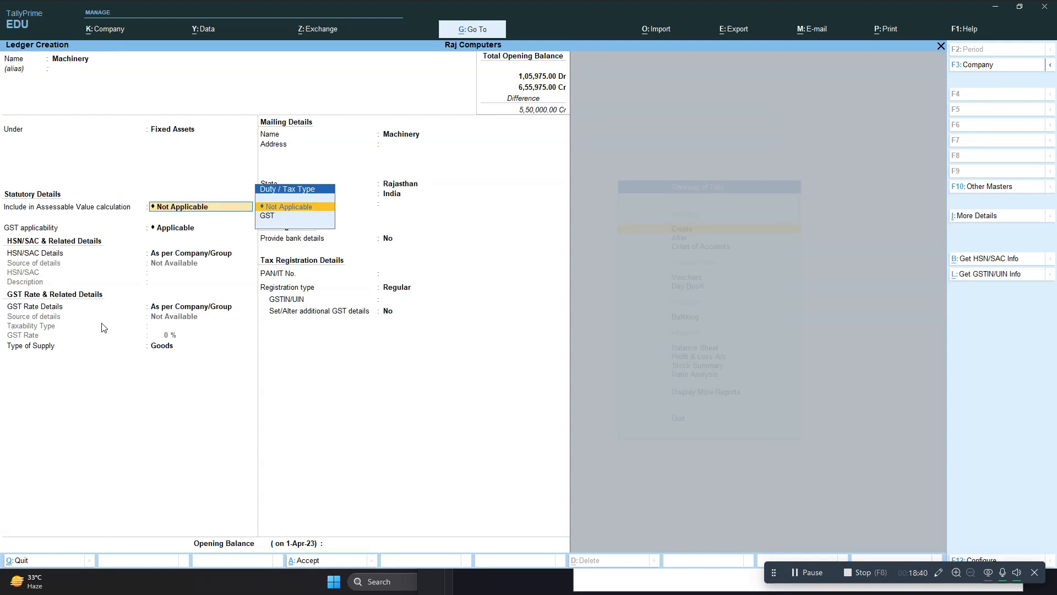
key("Return")
key("Return")
key("Return")
key("Return")
key("Return")
key("Return")
key("Return")
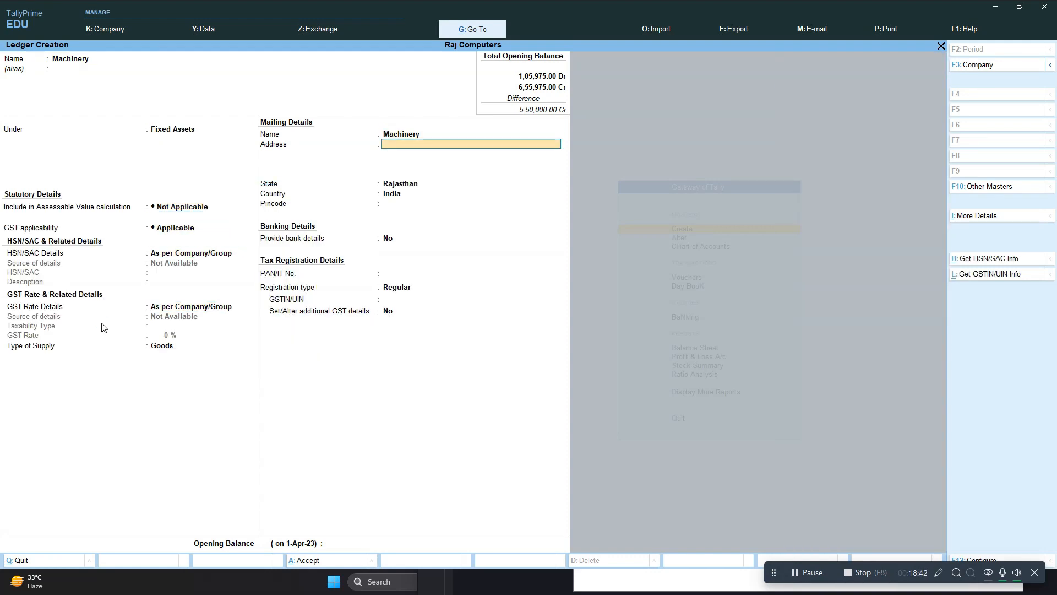
key("Return")
key("Return")
key("Return")
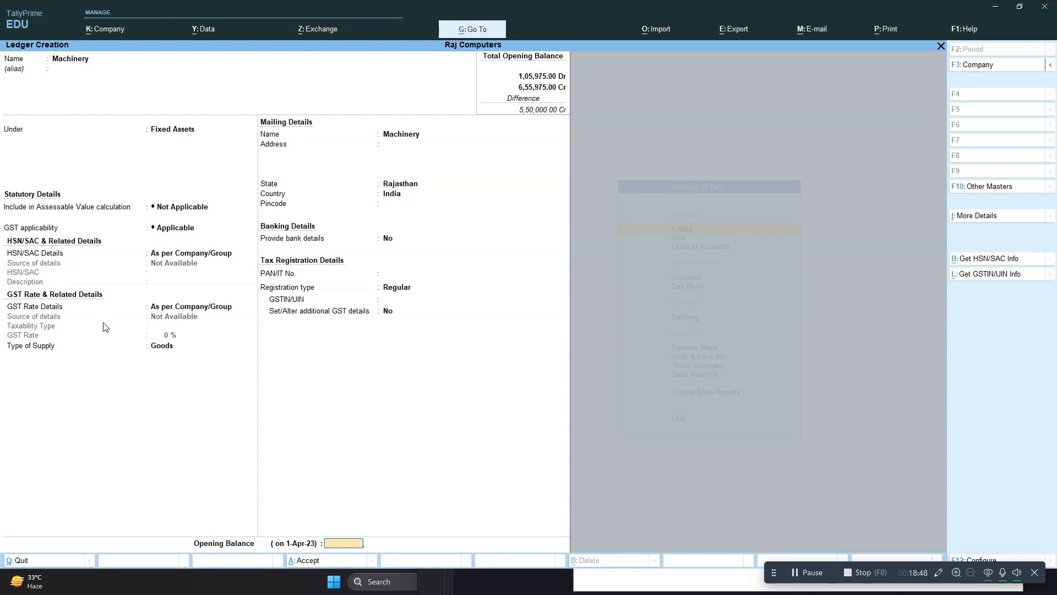
type("110000")
key("Return")
key("Return")
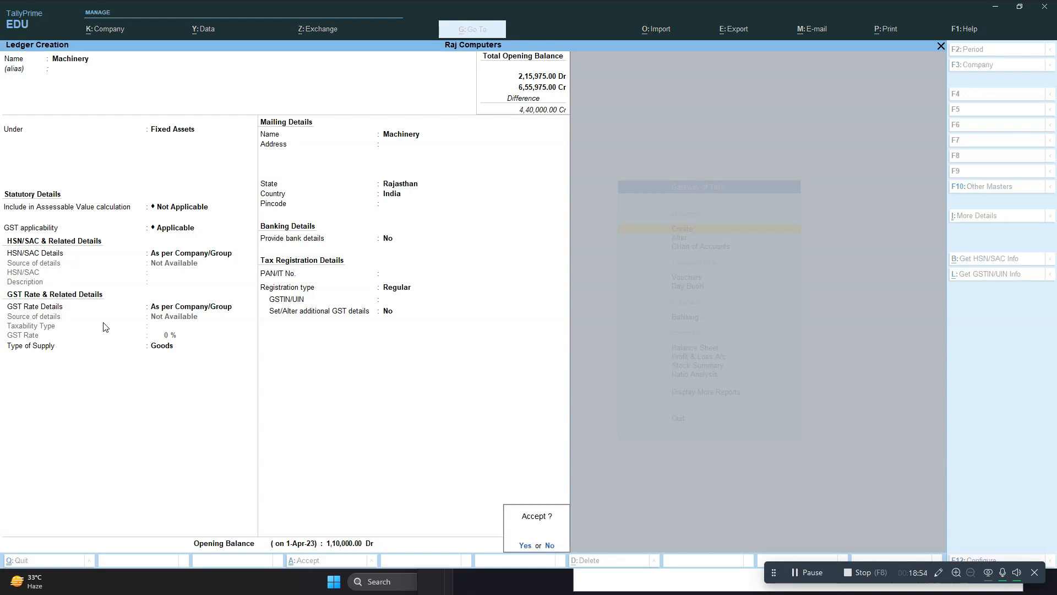
key("Return")
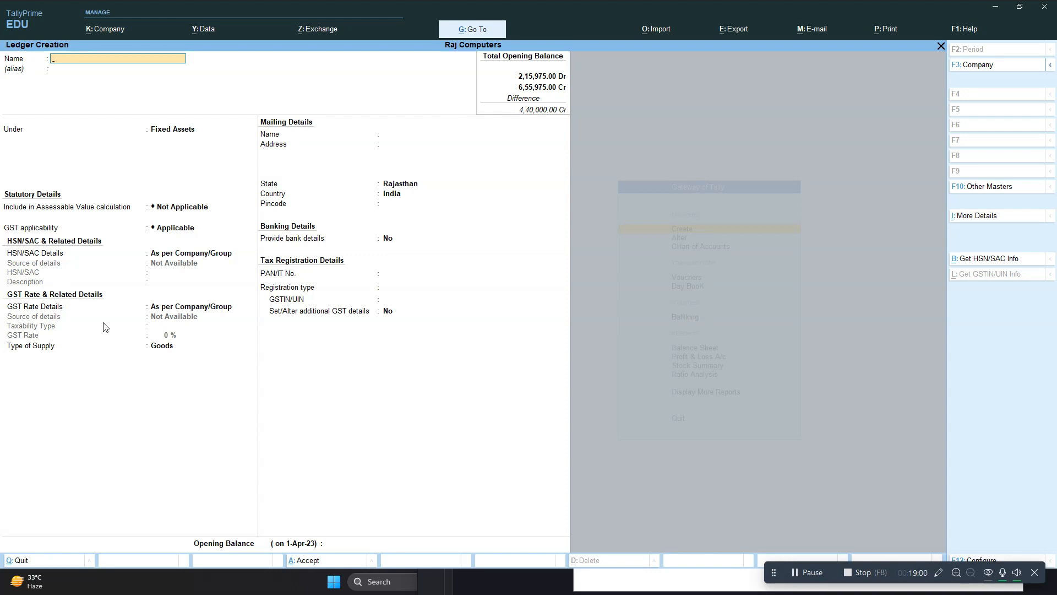
Return to the Gateway of Tally and open the Trial Balance report for Raj Computers
key("Escape")
key("Escape")
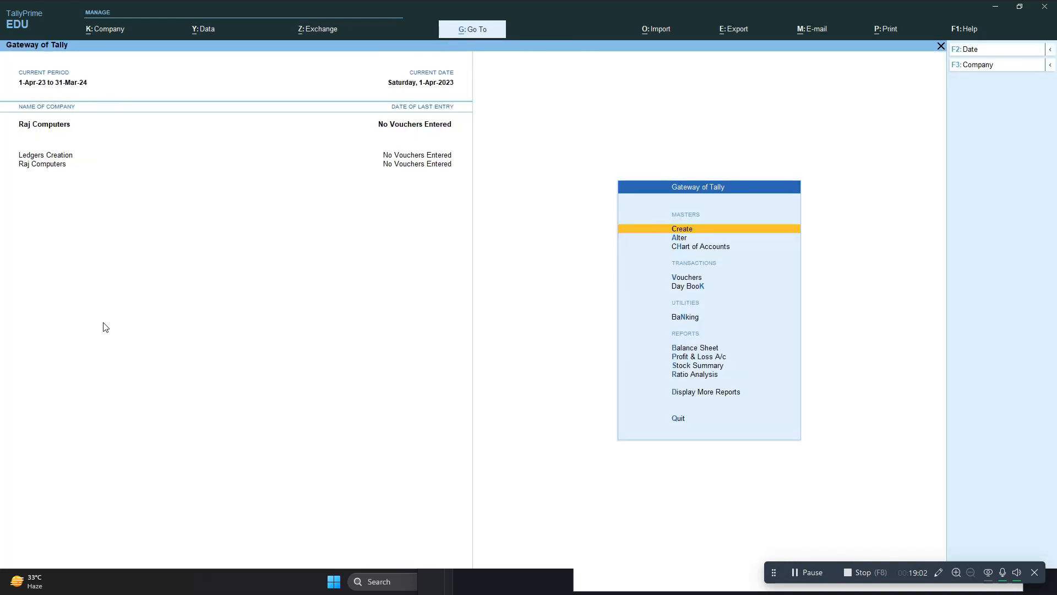
key("Down")
key("Down")
key("Down")
key("Down")
key("Down")
key("Down")
key("Down")
key("Down")
key("Down")
key("Down")
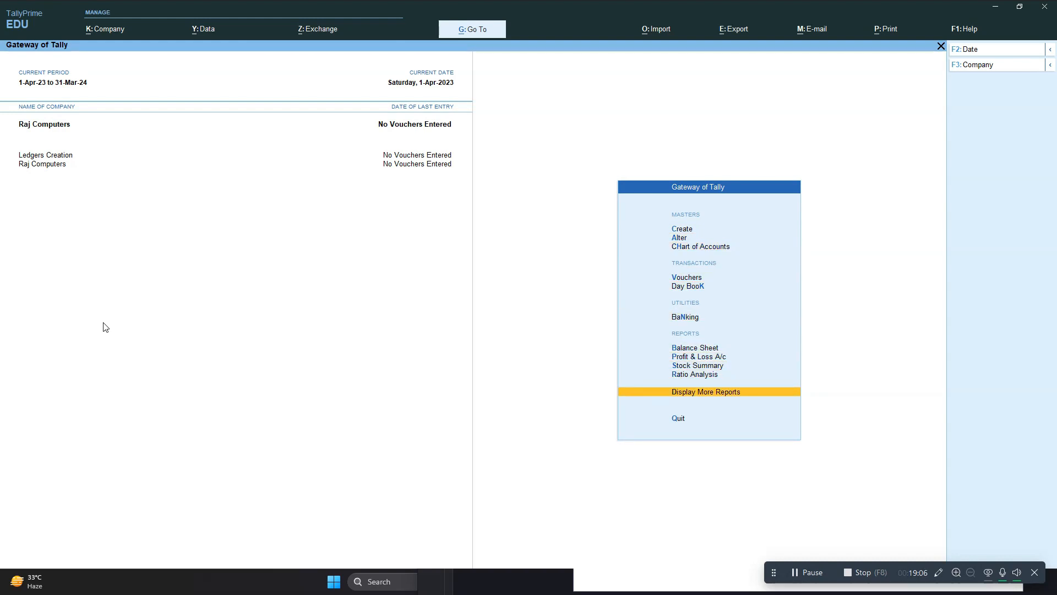
key("Up")
key("Up")
key("Up")
key("Up")
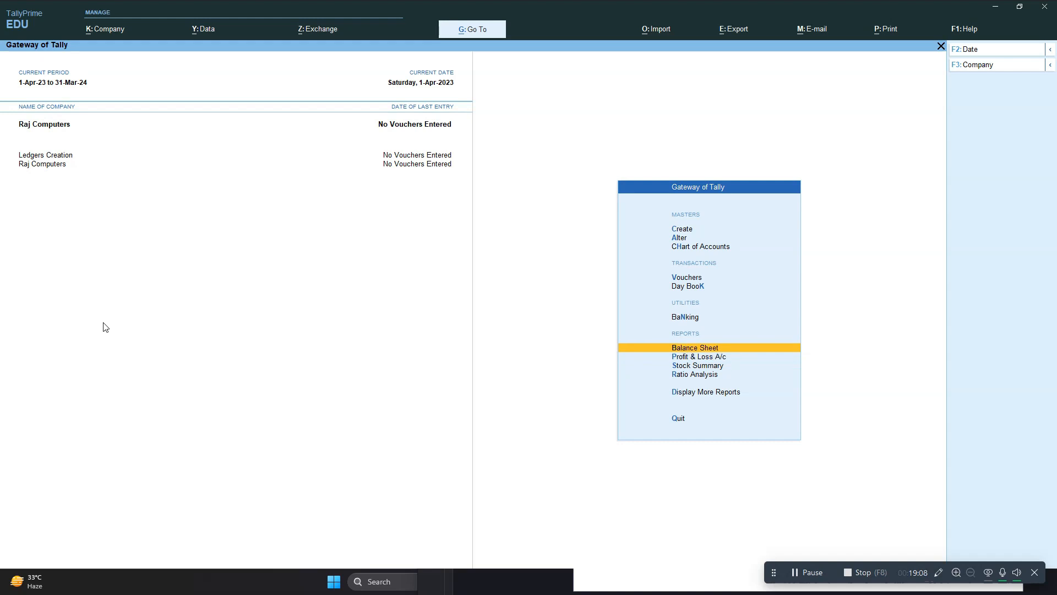
key("Up")
key("Up")
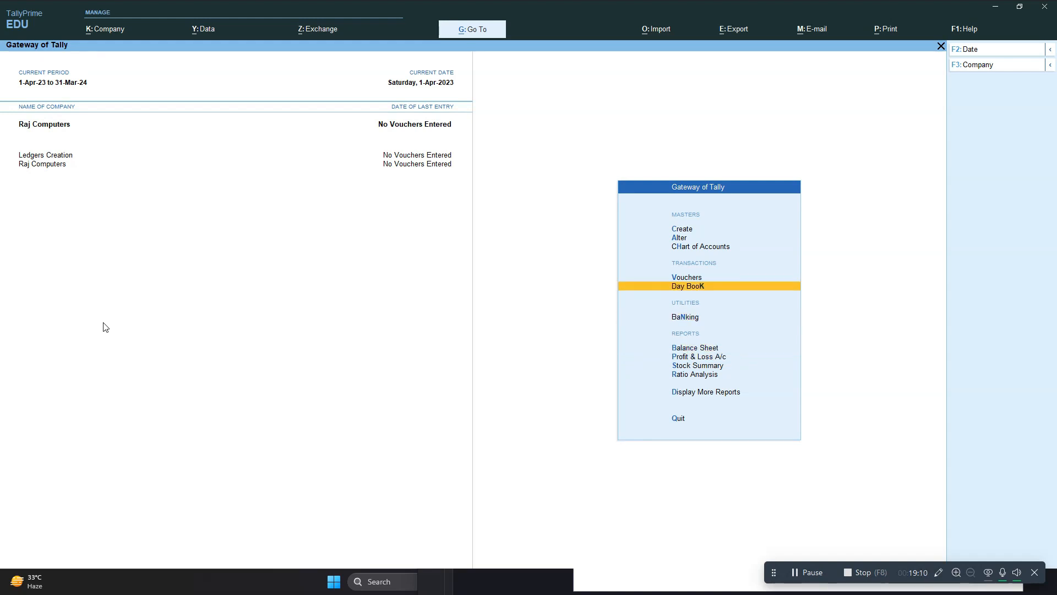
key("Up")
key("Down")
key("Down")
key("Down")
key("Down")
key("Down")
key("Down")
key("Down")
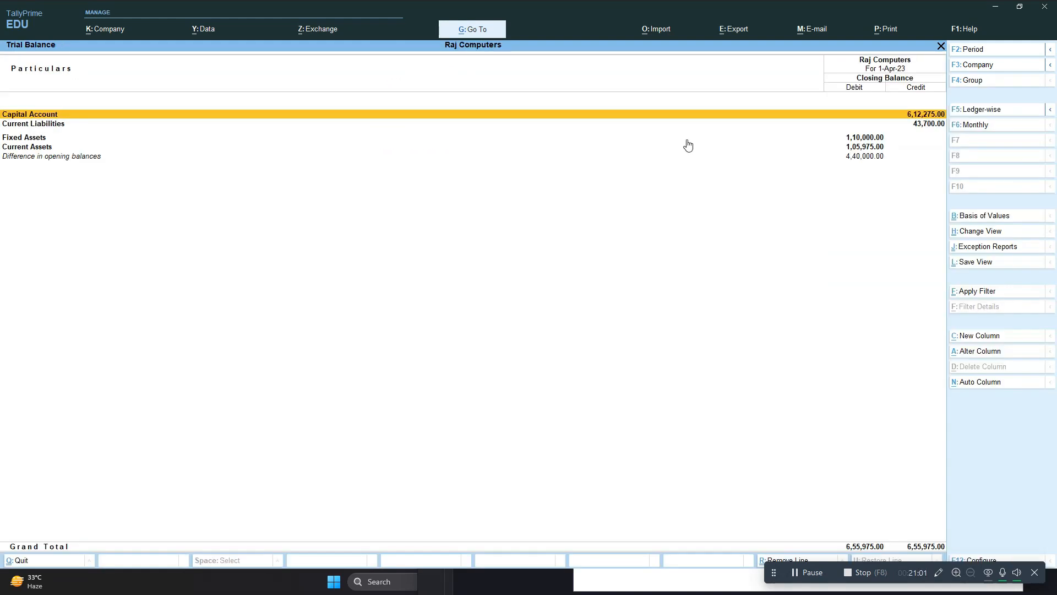
Compare the Trial Balance with the exercise in Questions.pdf, maximizing the PDF window to read its amounts
key("Escape")
key("Return")
left_click(716, 589)
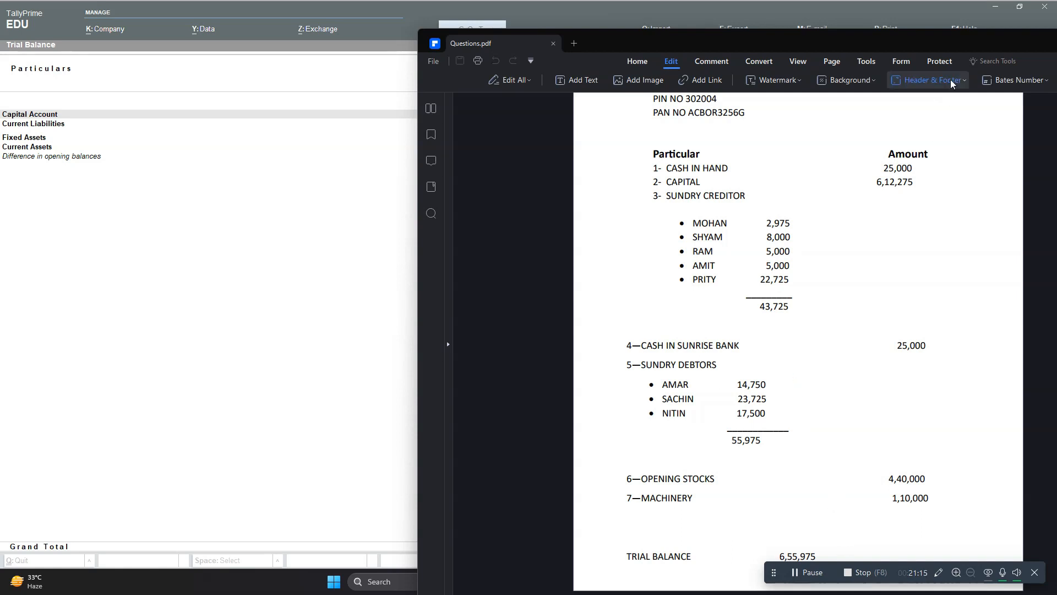
double_click(891, 45)
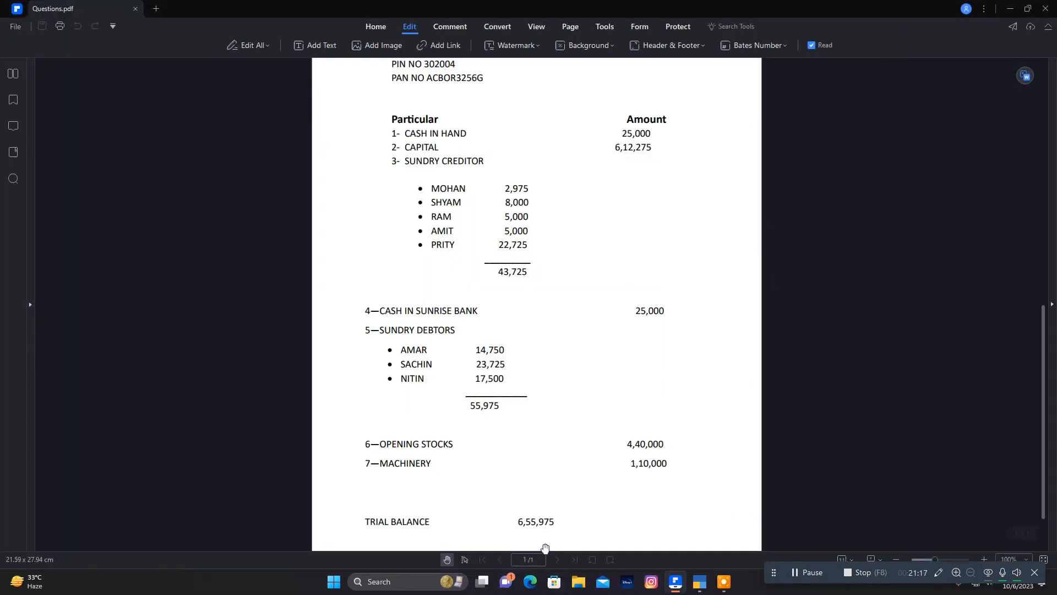